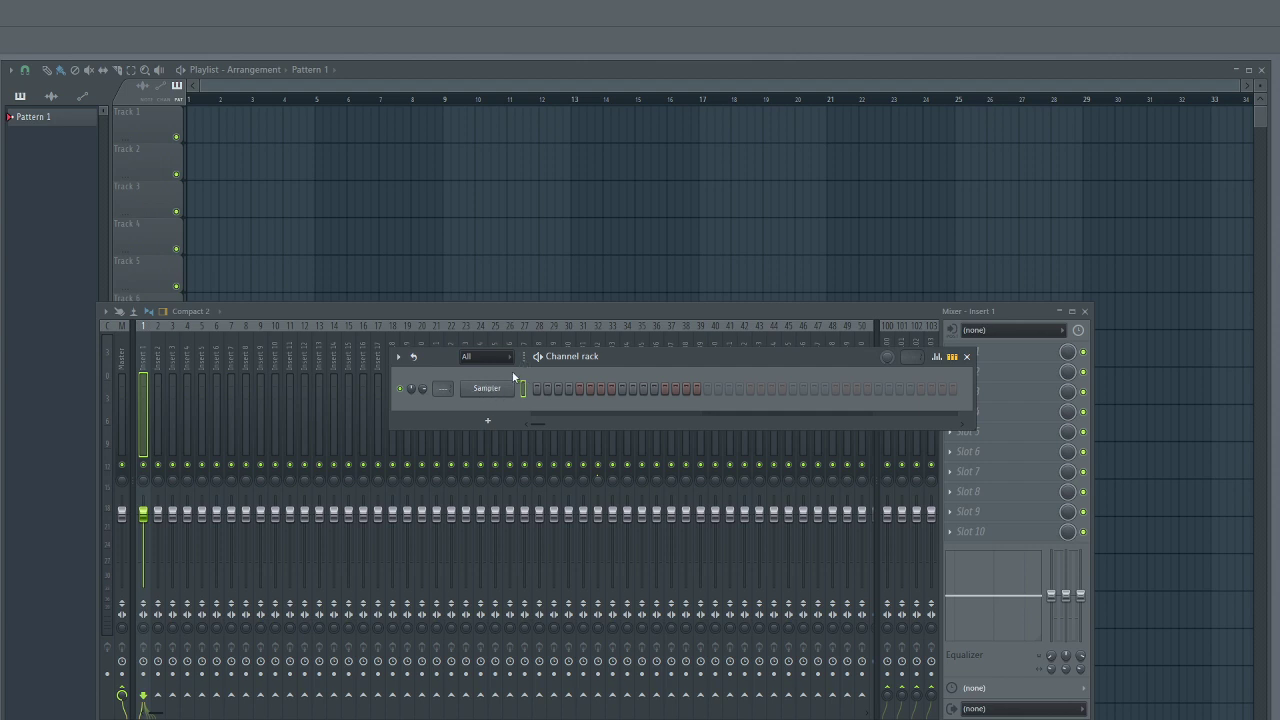
# Add a Serum_x64 synth channel to the channel rack and shift its window slightly.
pyautogui.rightClick(503, 397)
pyautogui.moveTo(583, 492)
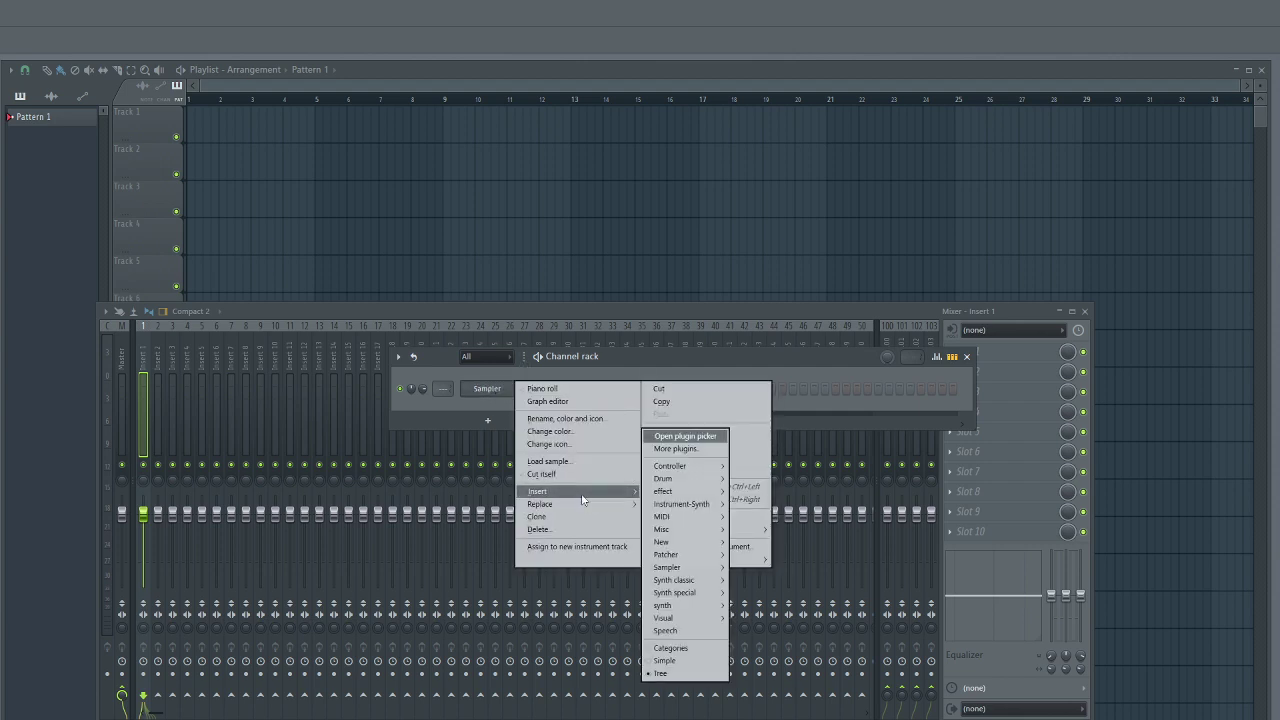
pyautogui.moveTo(690, 605)
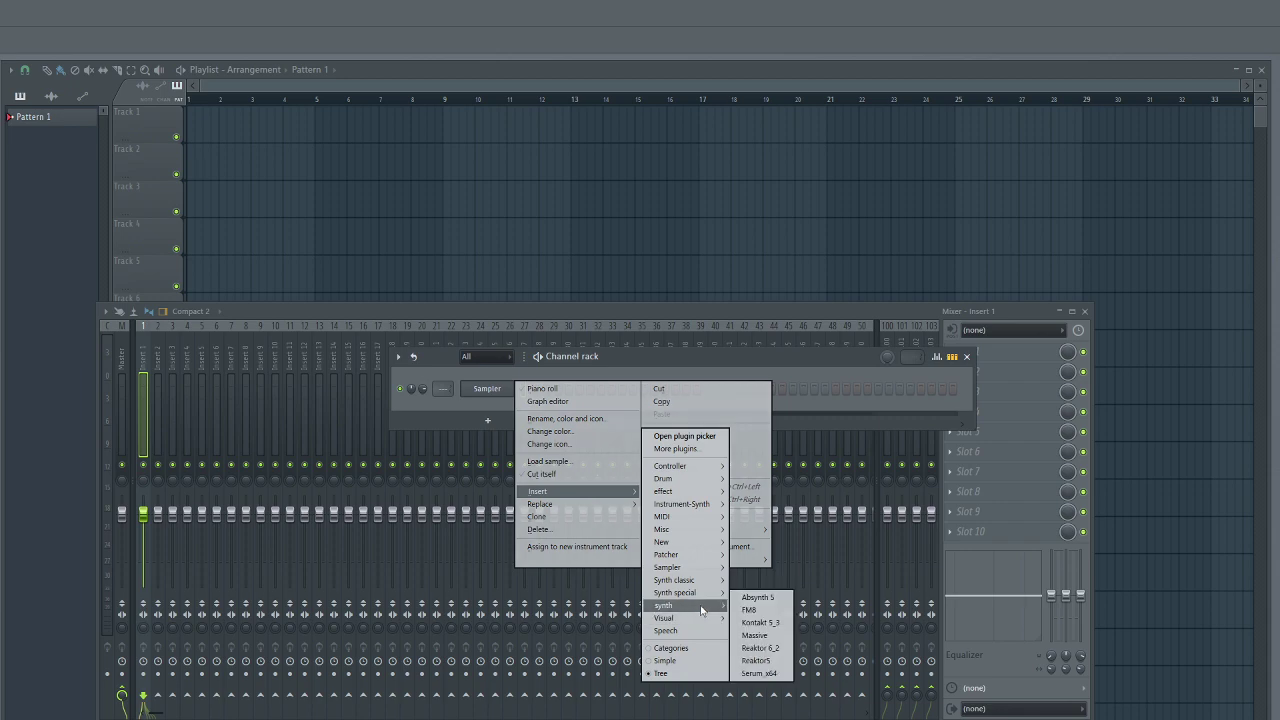
pyautogui.click(768, 677)
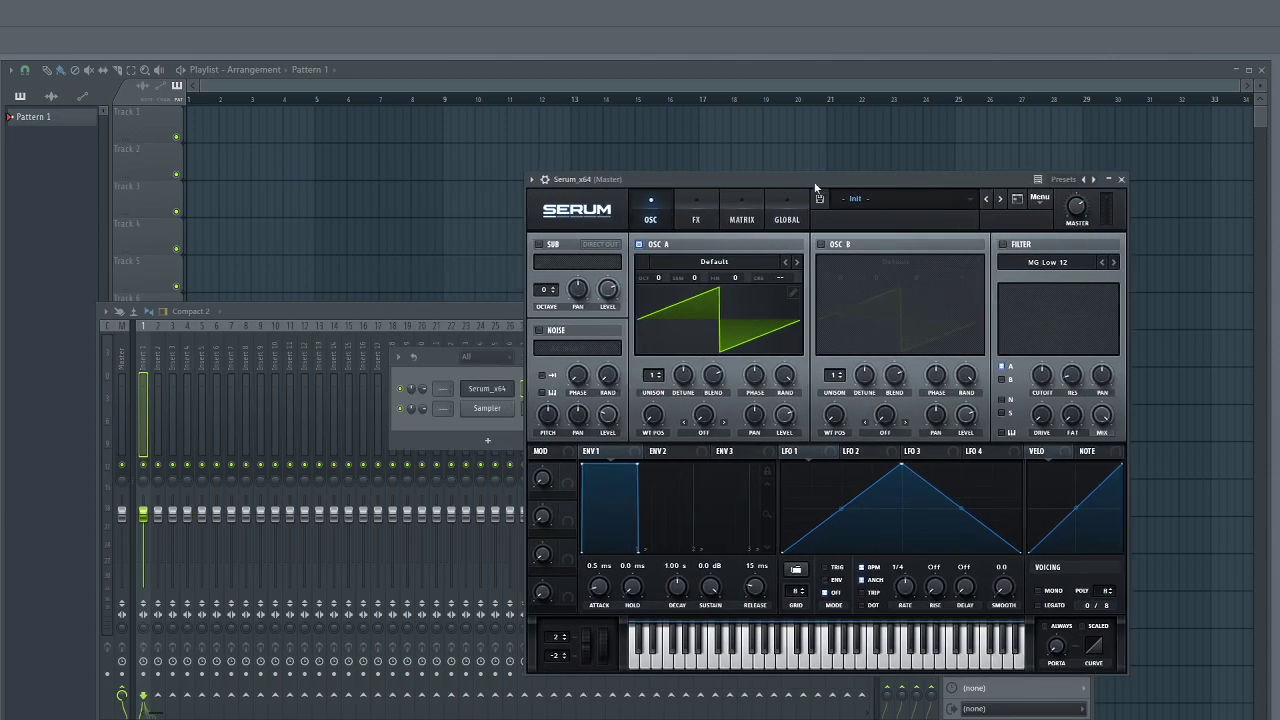
pyautogui.moveTo(815, 183); pyautogui.dragTo(759, 183)
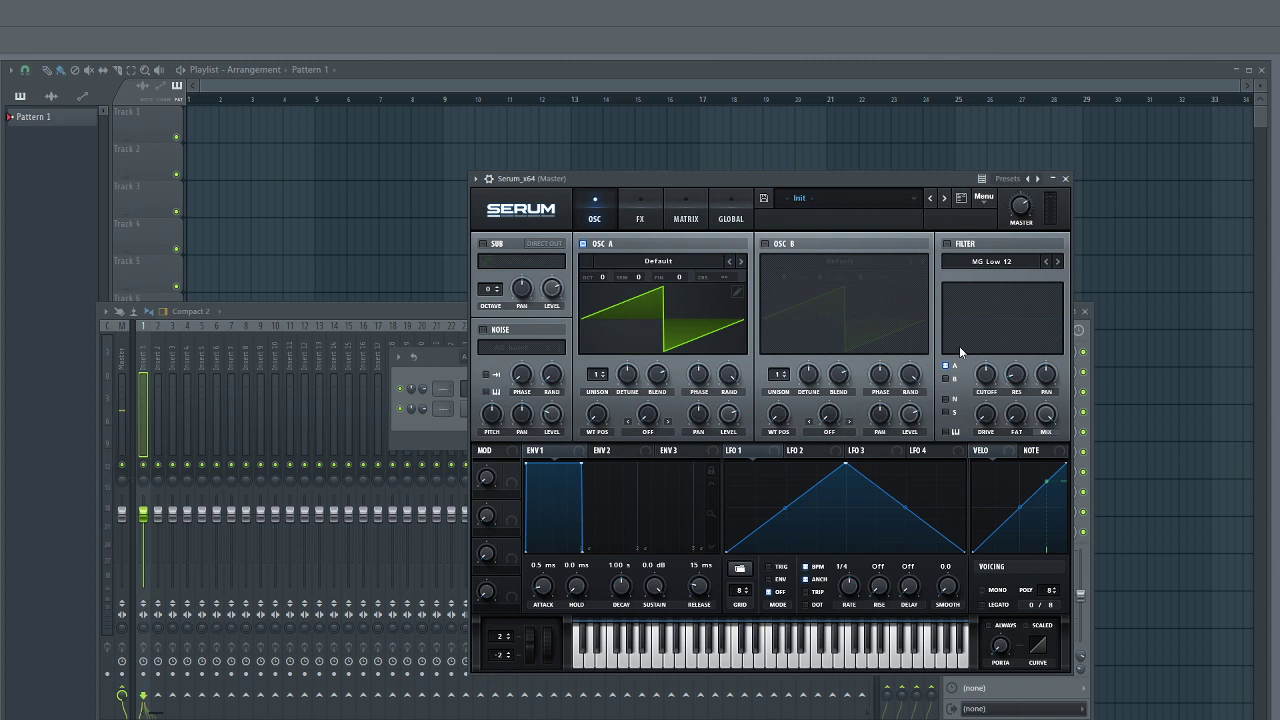
# Load the digital HarmonicSeries wavetable into oscillator A.
pyautogui.click(681, 269)
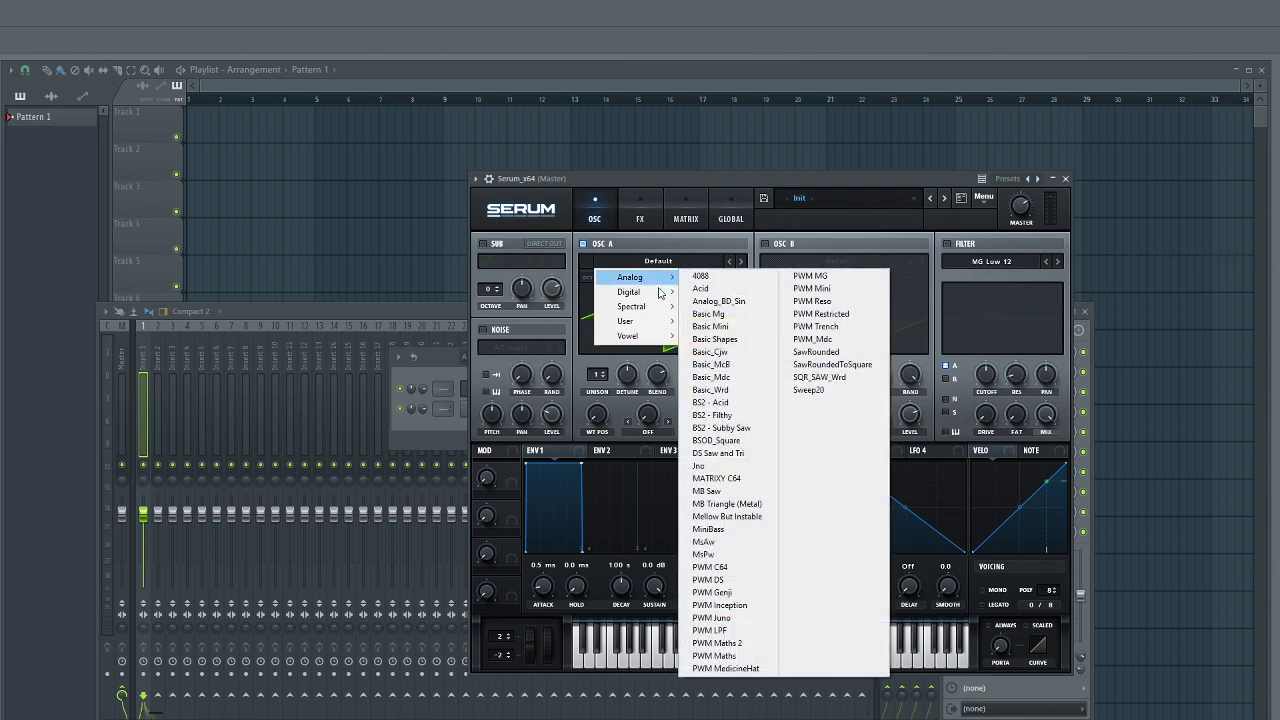
pyautogui.moveTo(658, 299)
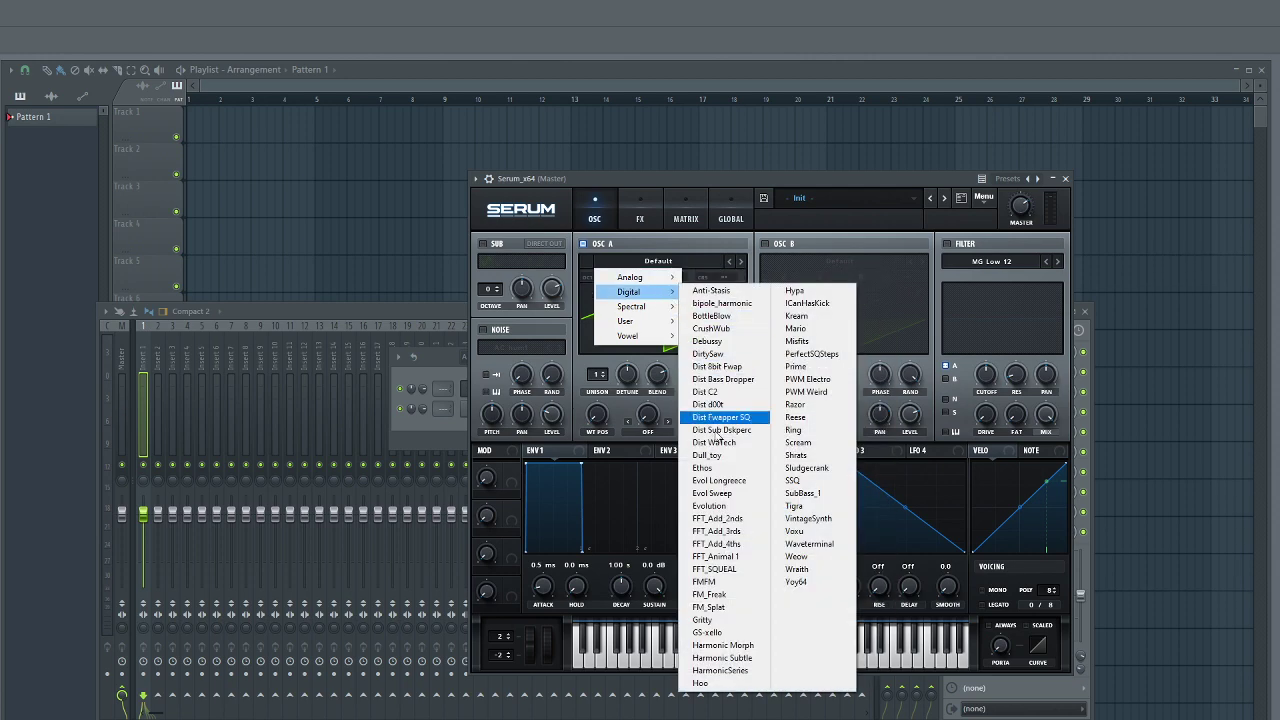
pyautogui.click(740, 671)
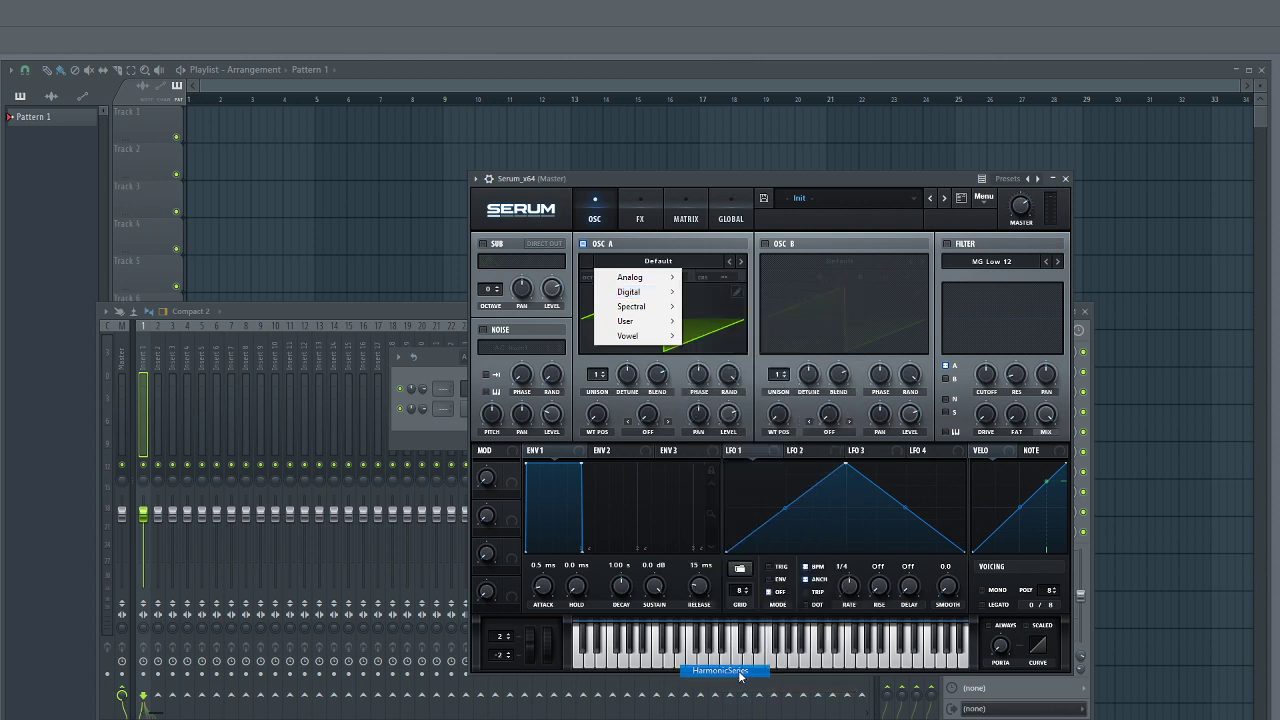
pyautogui.click(615, 179)
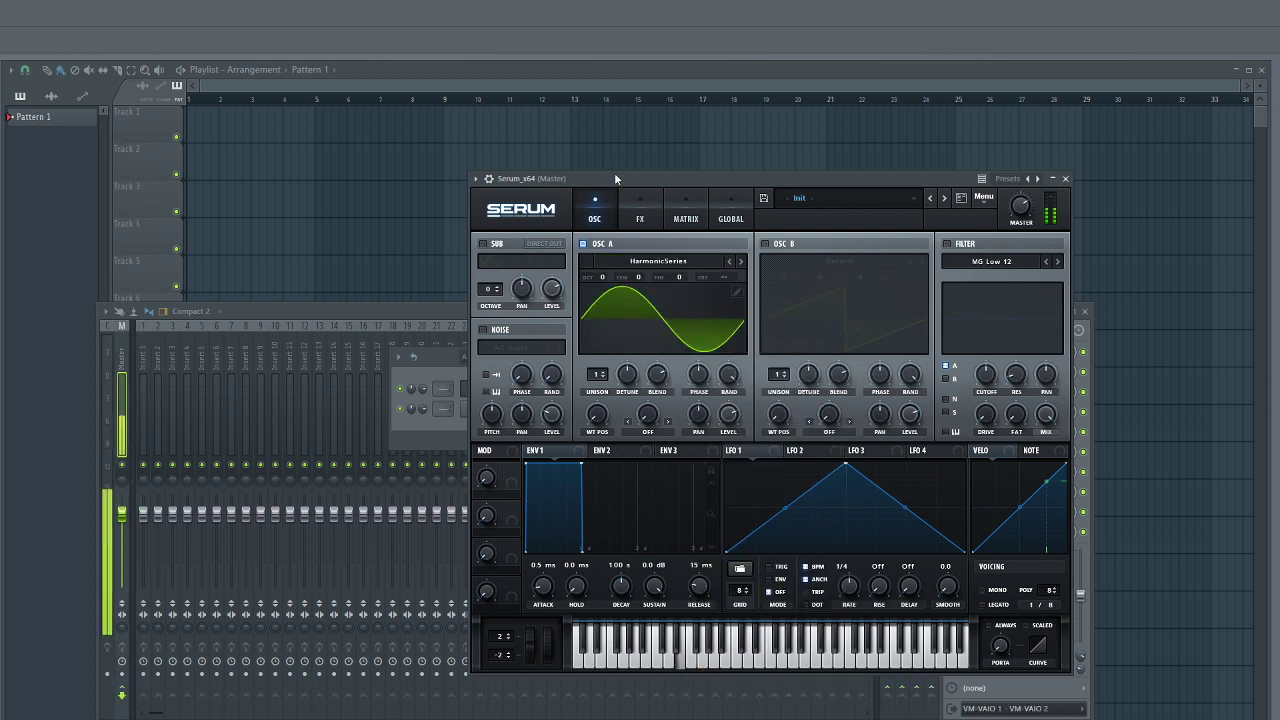
# Adjust oscillator A's wavetable position to the waveform with three sine cycles.
pyautogui.moveTo(597, 418)
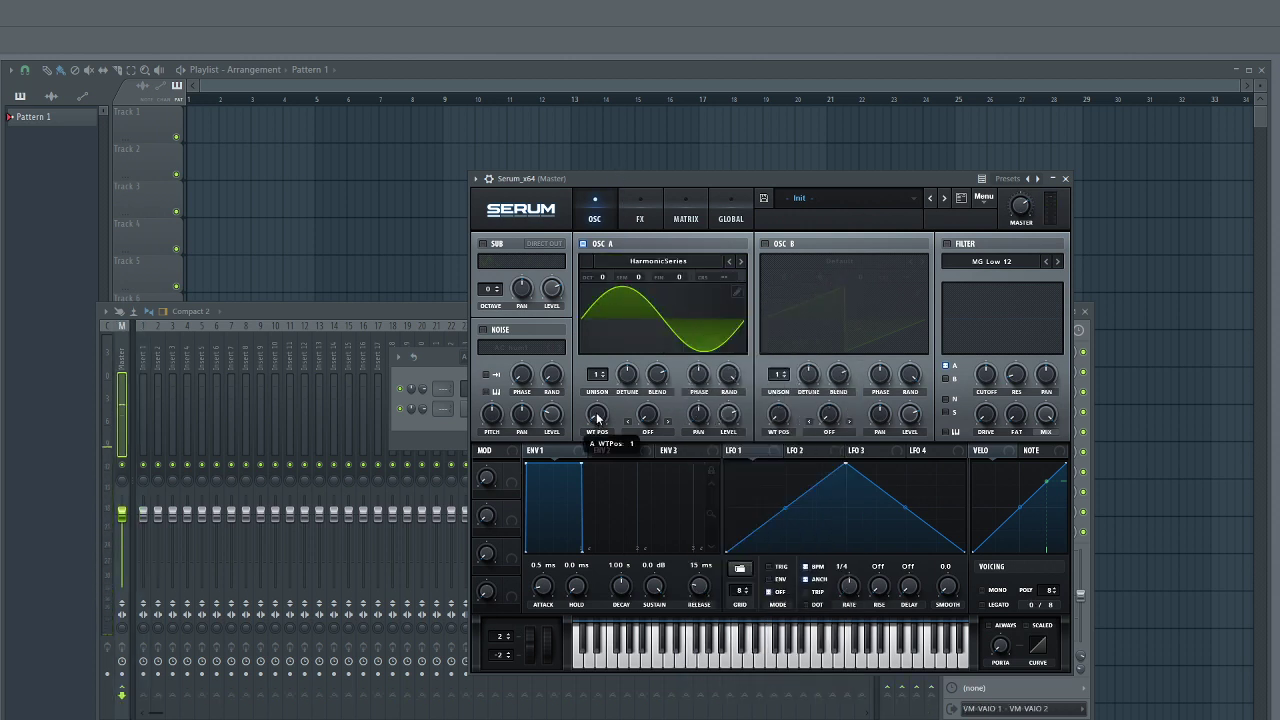
pyautogui.click(658, 190)
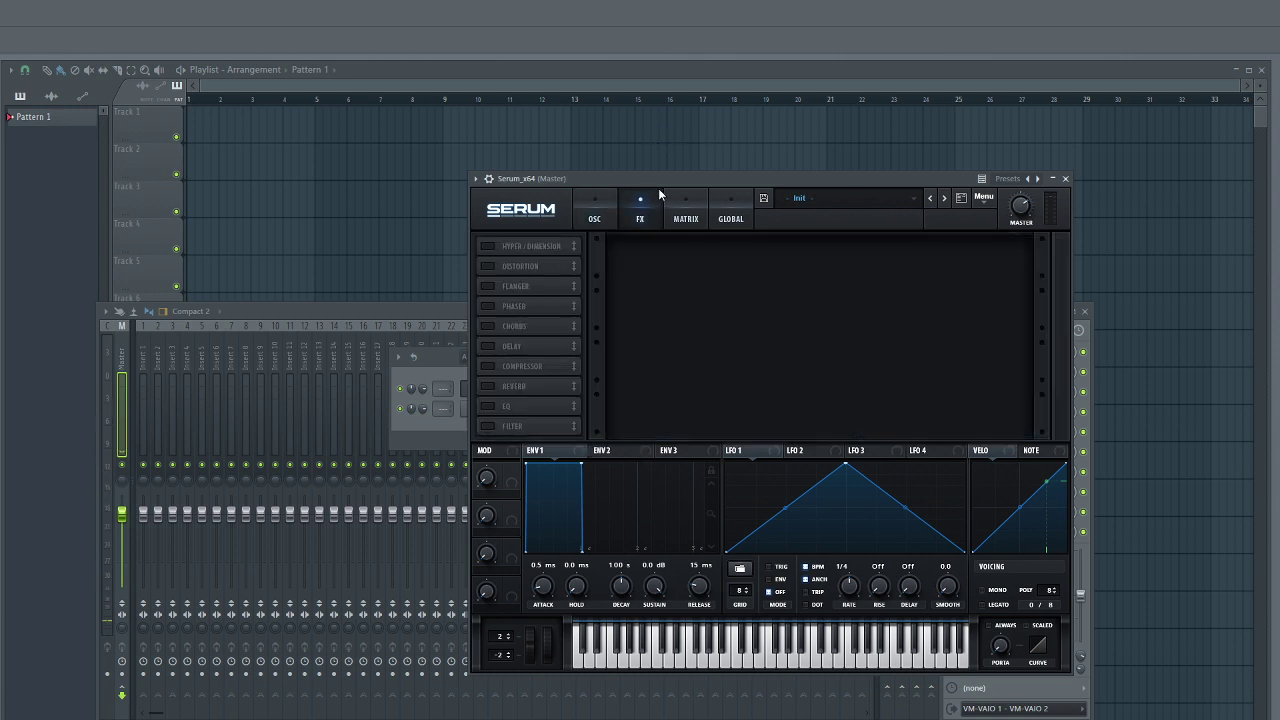
pyautogui.click(600, 190)
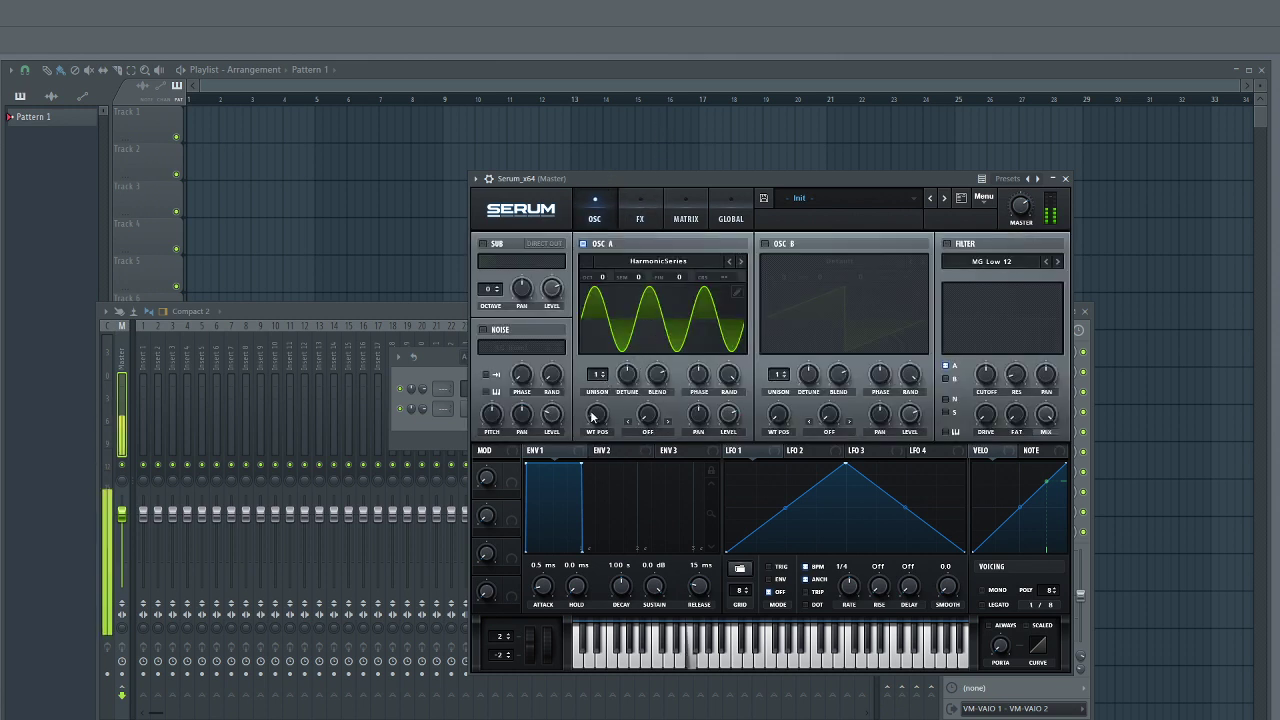
pyautogui.moveTo(597, 417)
pyautogui.mouseDown()
pyautogui.moveTo(604, 407)
pyautogui.moveTo(601, 437)
pyautogui.mouseUp()
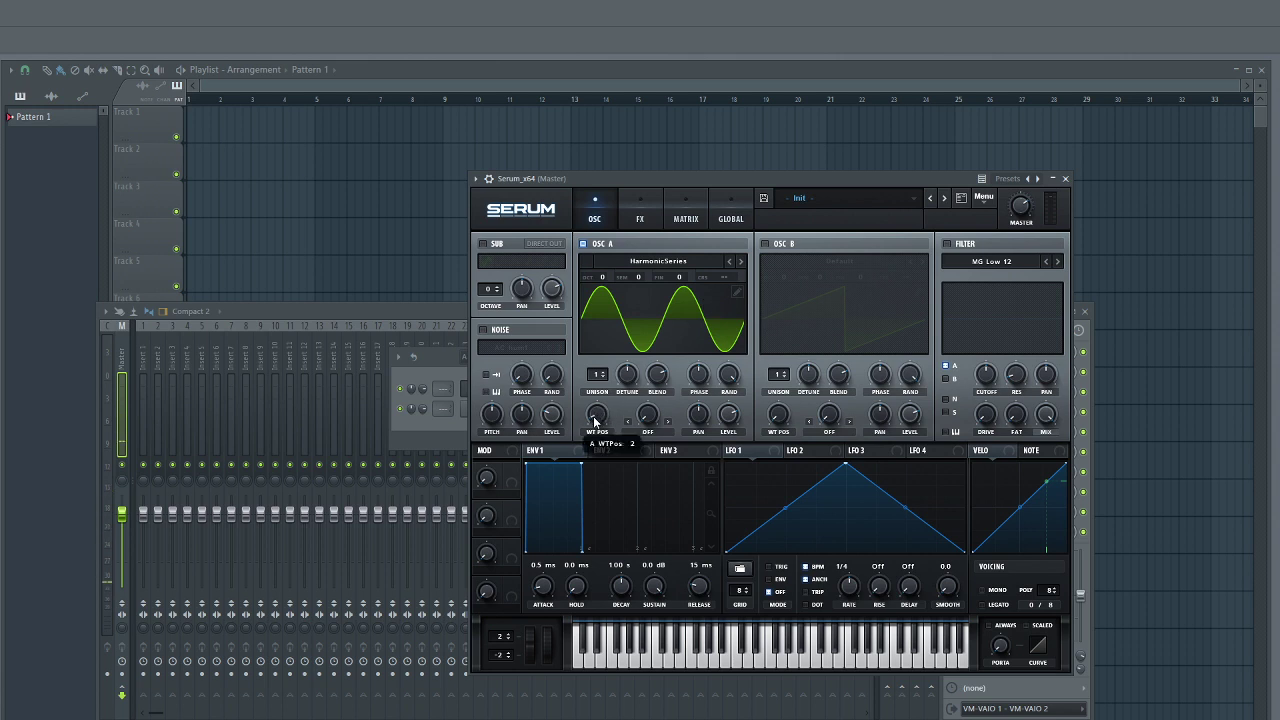
pyautogui.moveTo(597, 423); pyautogui.dragTo(596, 420)
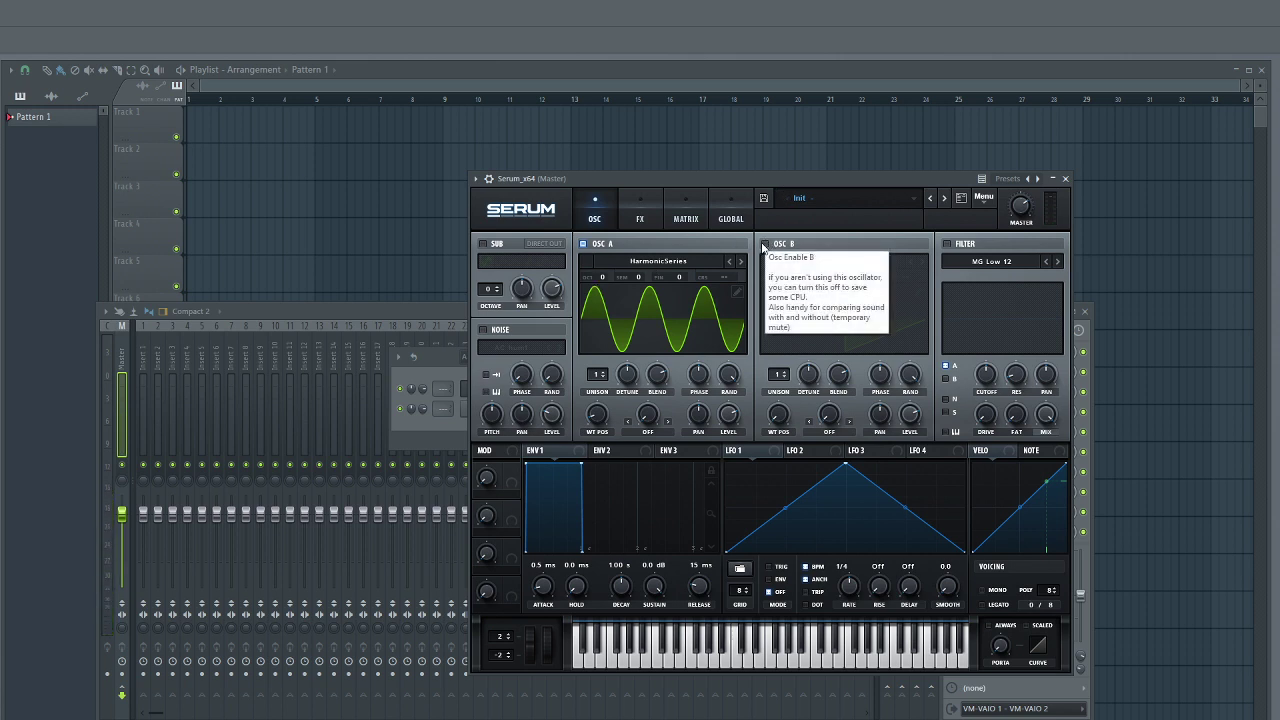
# Enable oscillator B with the analog Analog_BD_Sin wavetable and set its octave to -2.
pyautogui.click(765, 243)
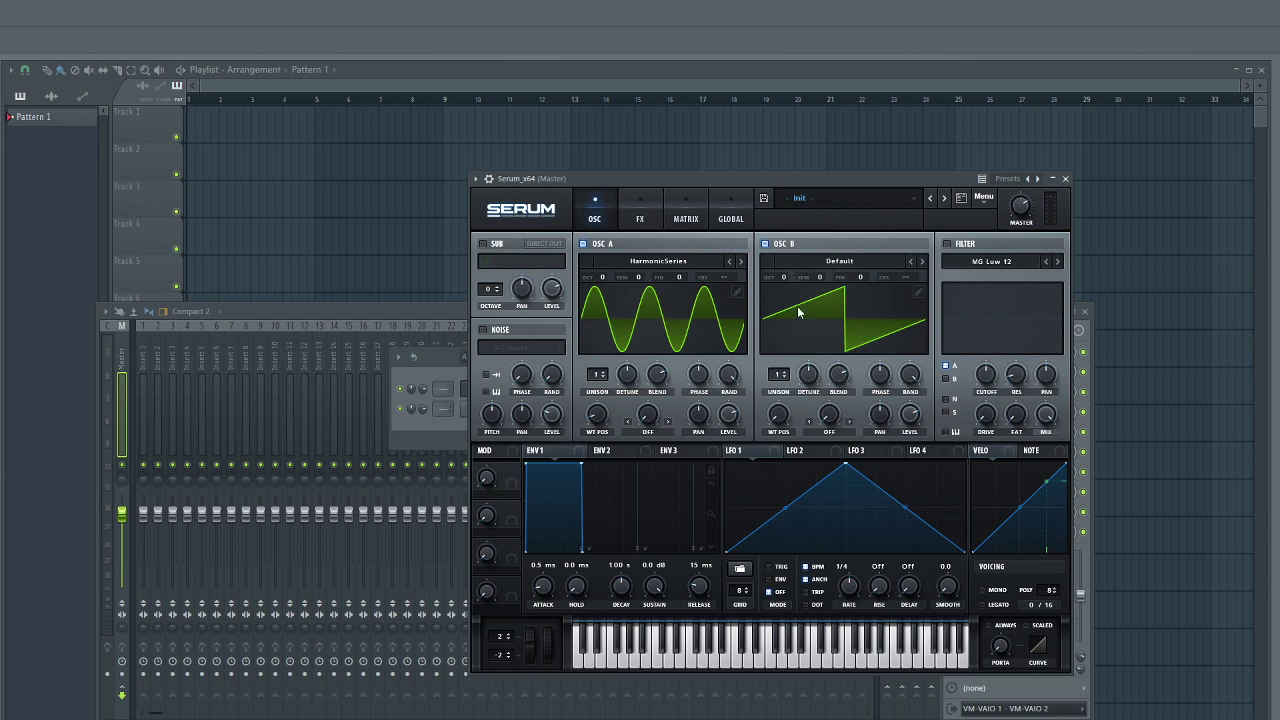
pyautogui.click(829, 262)
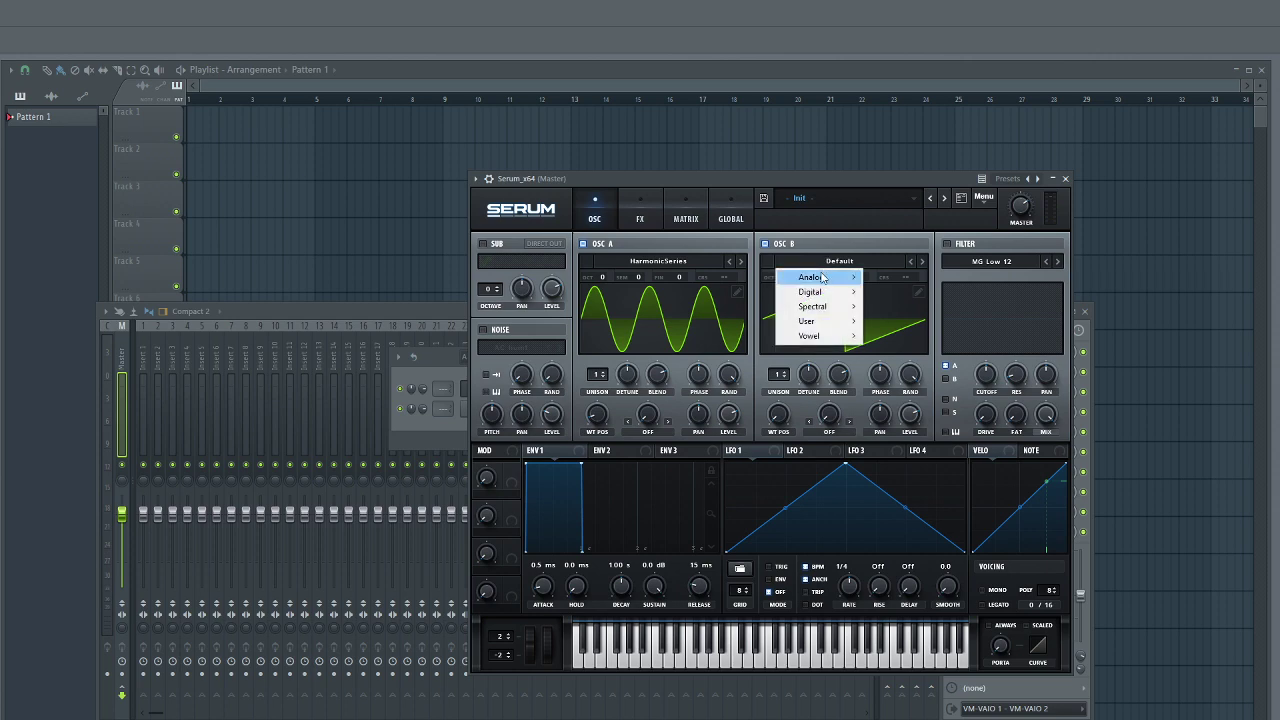
pyautogui.moveTo(822, 278)
pyautogui.click(895, 305)
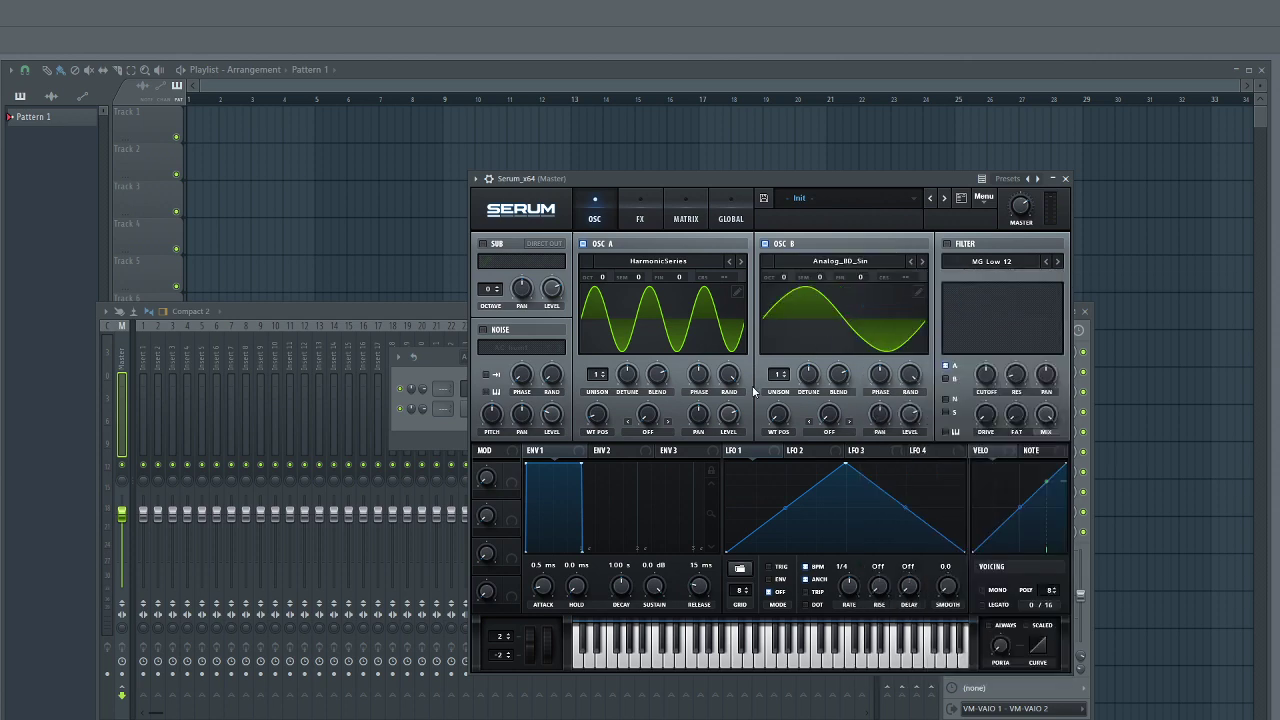
pyautogui.moveTo(812, 174); pyautogui.dragTo(801, 174)
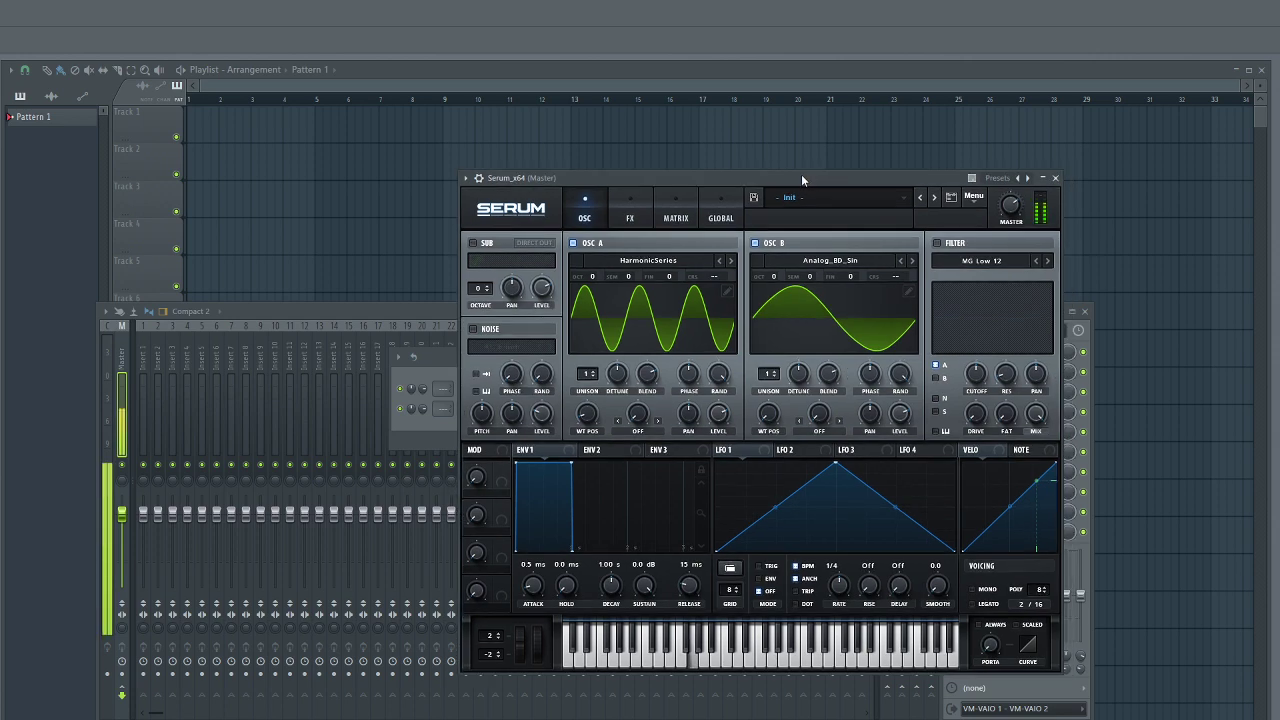
pyautogui.moveTo(773, 276); pyautogui.dragTo(780, 320)
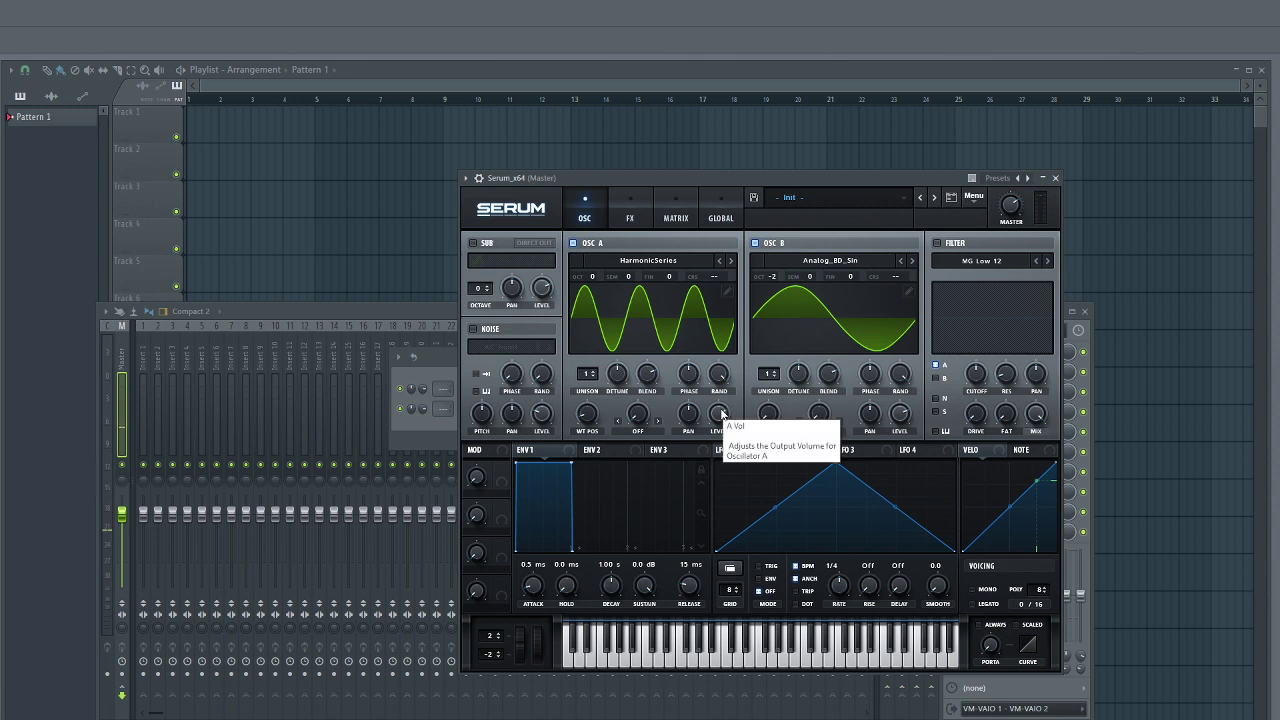
# Turn down oscillator A's level, set oscillator B's warp mode to FM (from A), and try out the FM amount.
pyautogui.moveTo(721, 414); pyautogui.dragTo(741, 604)
pyautogui.click(816, 431)
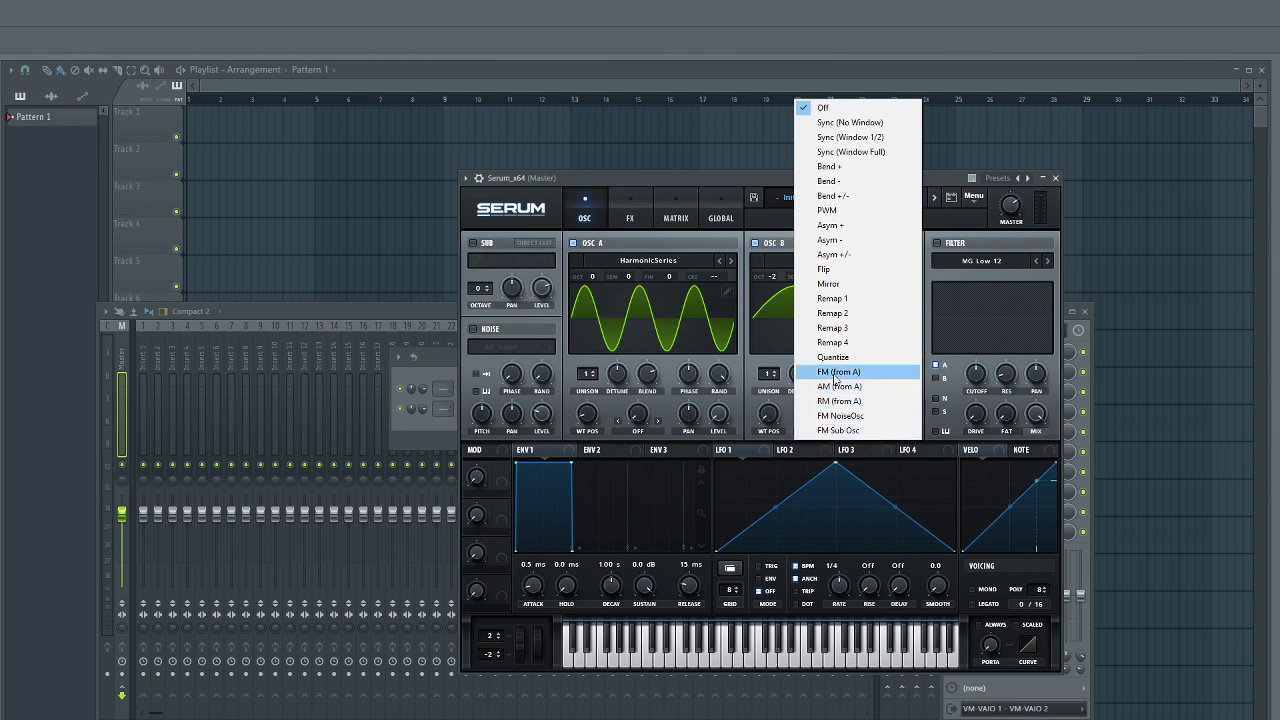
pyautogui.click(835, 372)
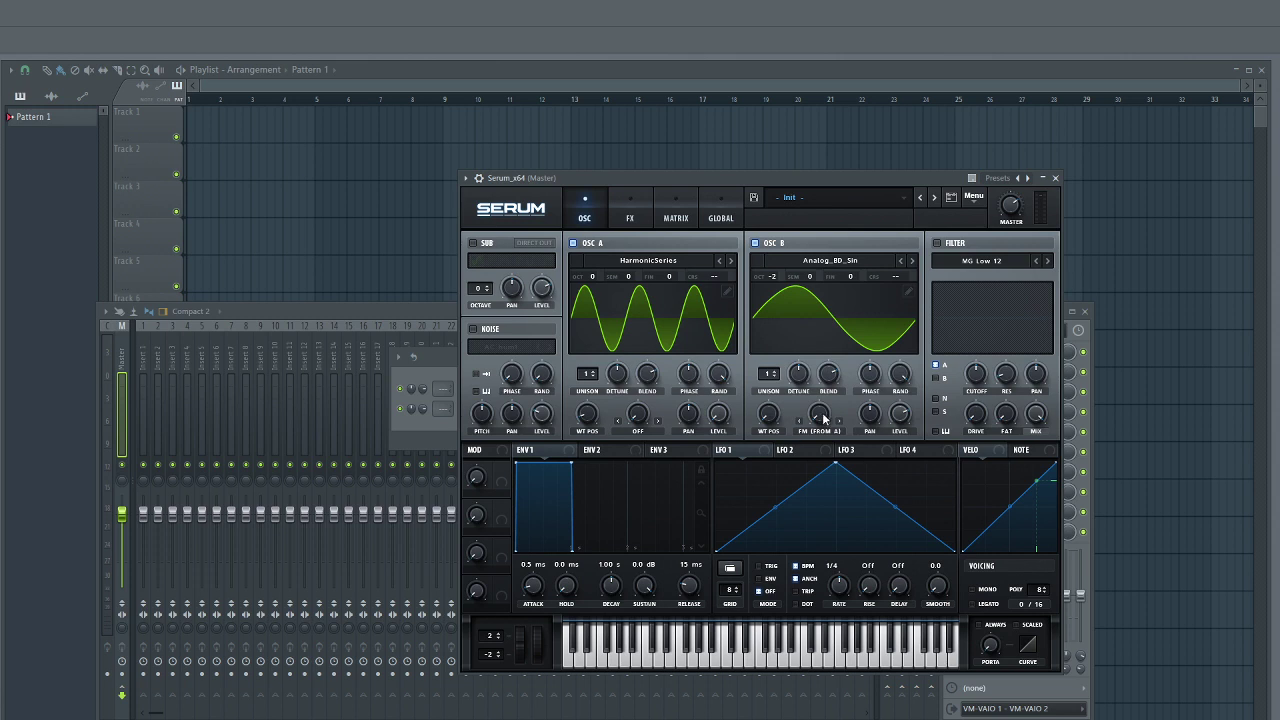
pyautogui.moveTo(824, 418); pyautogui.dragTo(826, 196)
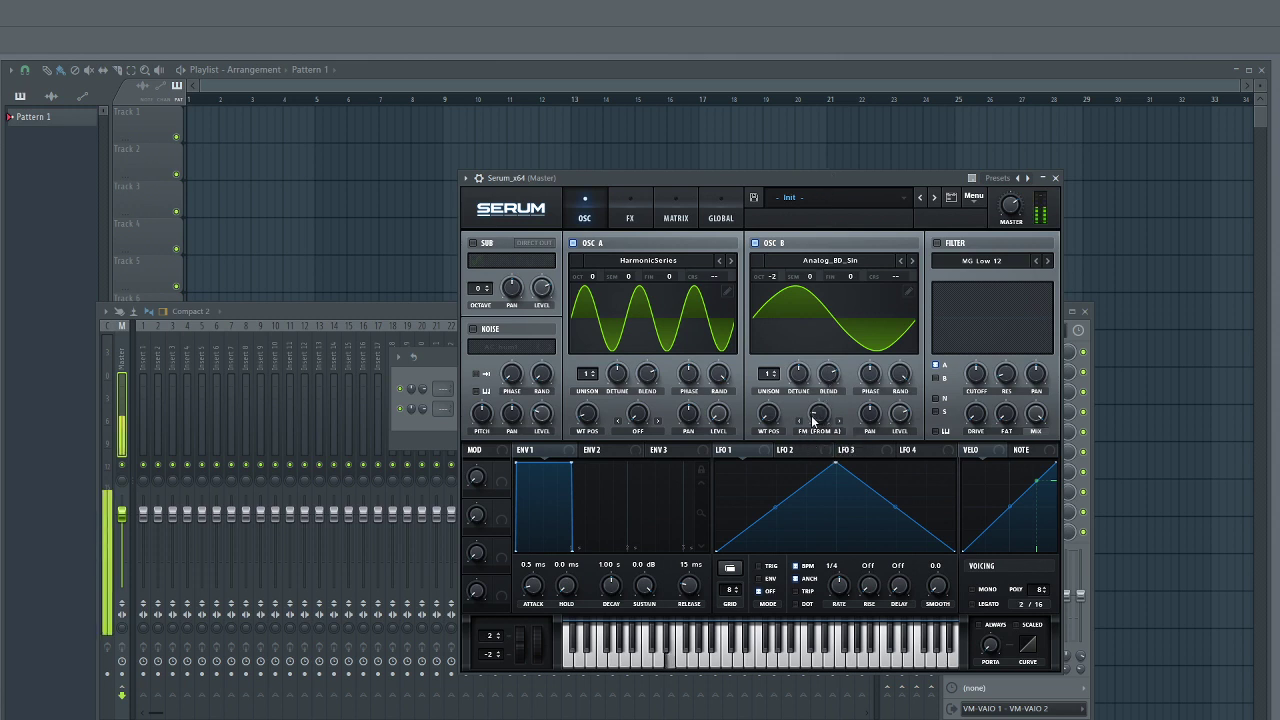
pyautogui.moveTo(812, 421); pyautogui.dragTo(779, 470)
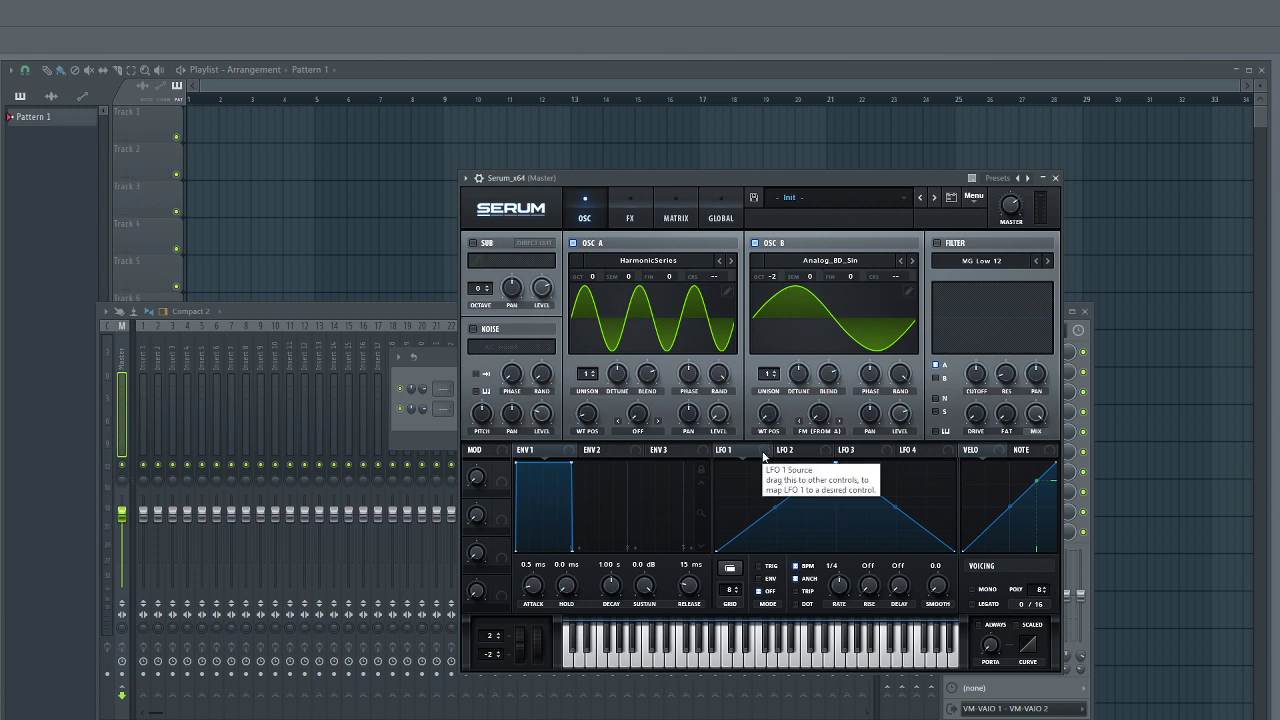
# Map LFO 1 to oscillator B's FM amount in ENV mode at a bar rate and bow its rising segment upward.
pyautogui.moveTo(762, 451); pyautogui.dragTo(820, 415)
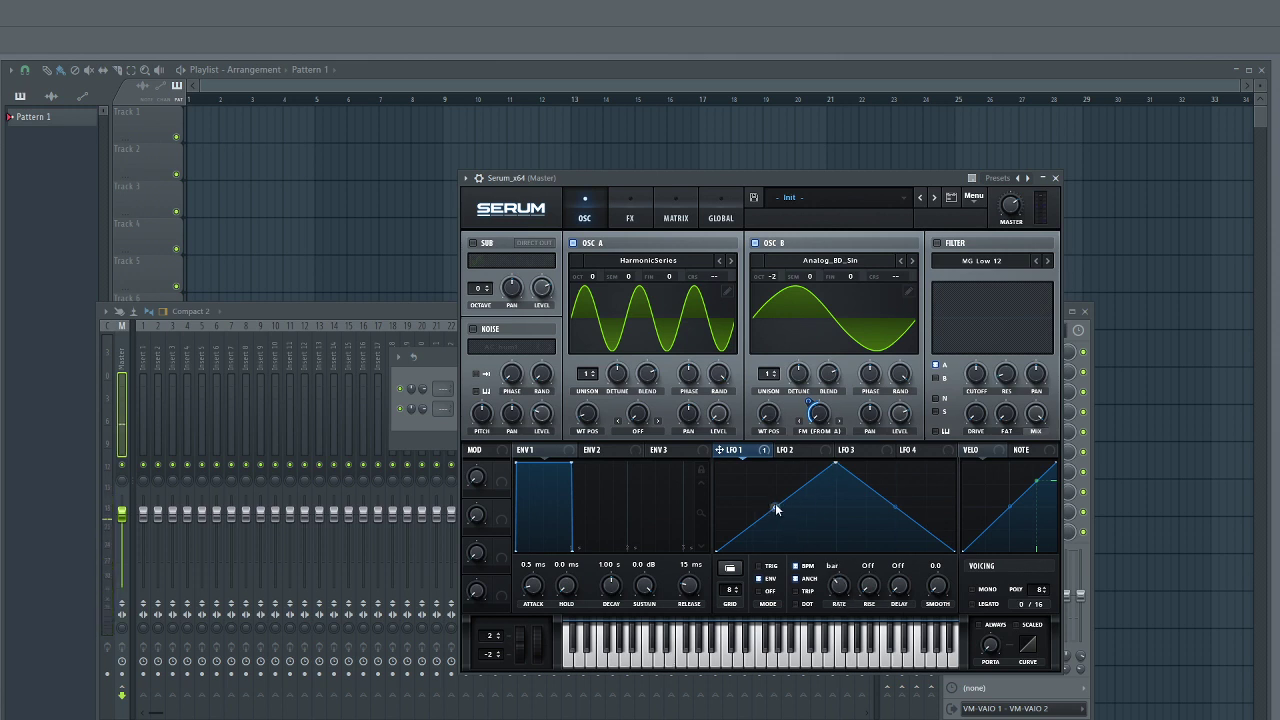
pyautogui.moveTo(777, 508); pyautogui.dragTo(776, 498)
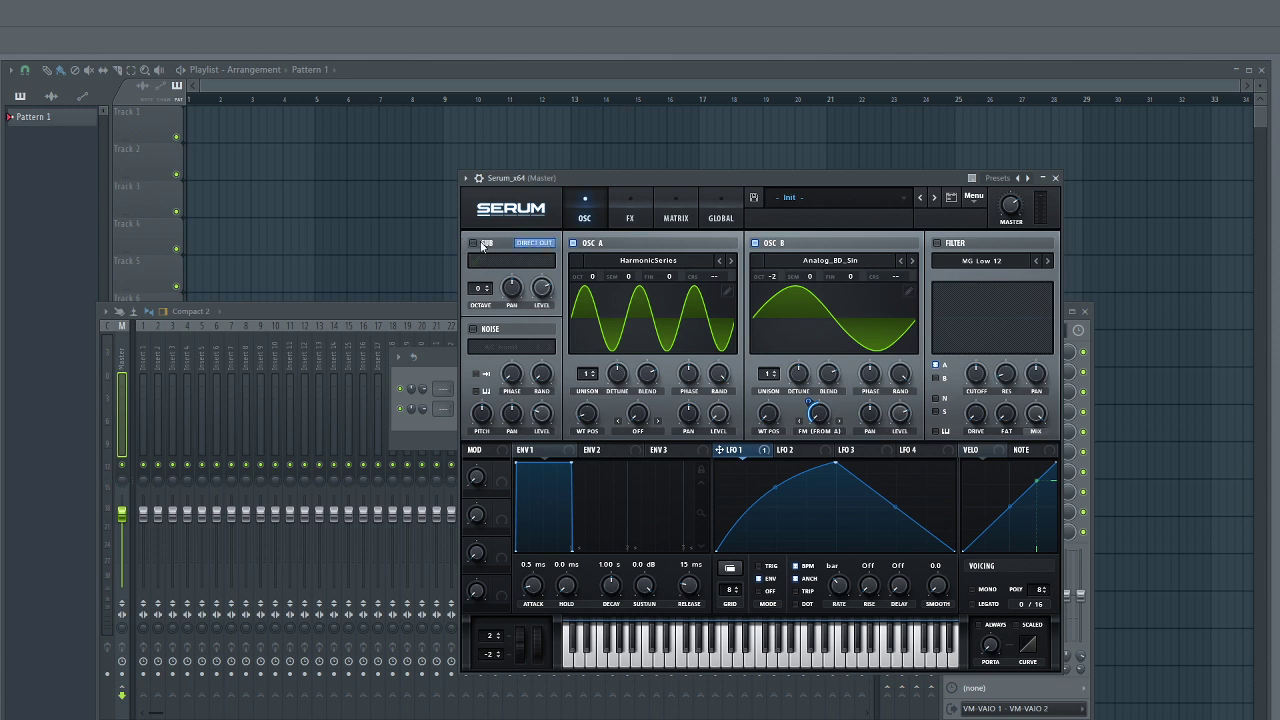
# Enable the sub oscillator at octave -2 with its signal sent to direct out.
pyautogui.click(470, 243)
pyautogui.moveTo(480, 288); pyautogui.dragTo(480, 306)
pyautogui.click(532, 241)
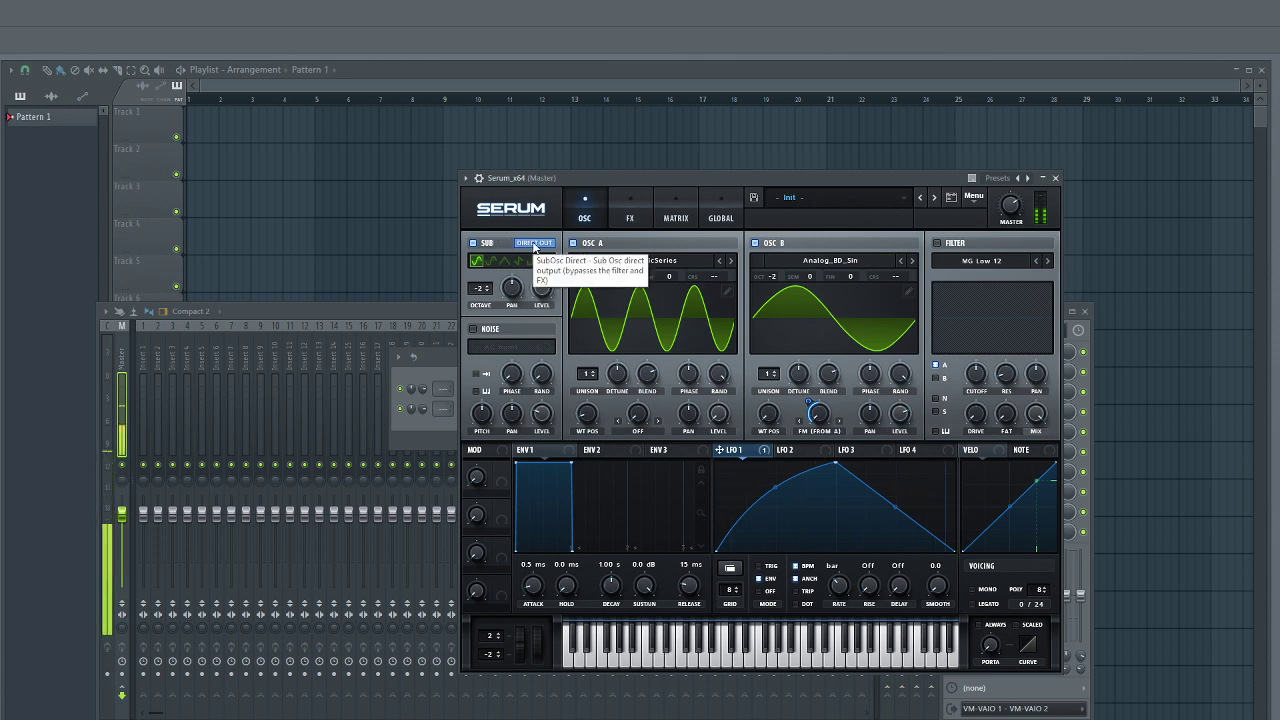
# Enable the filter with oscillator B and noise also routed through it, and switch on the noise oscillator.
pyautogui.click(938, 243)
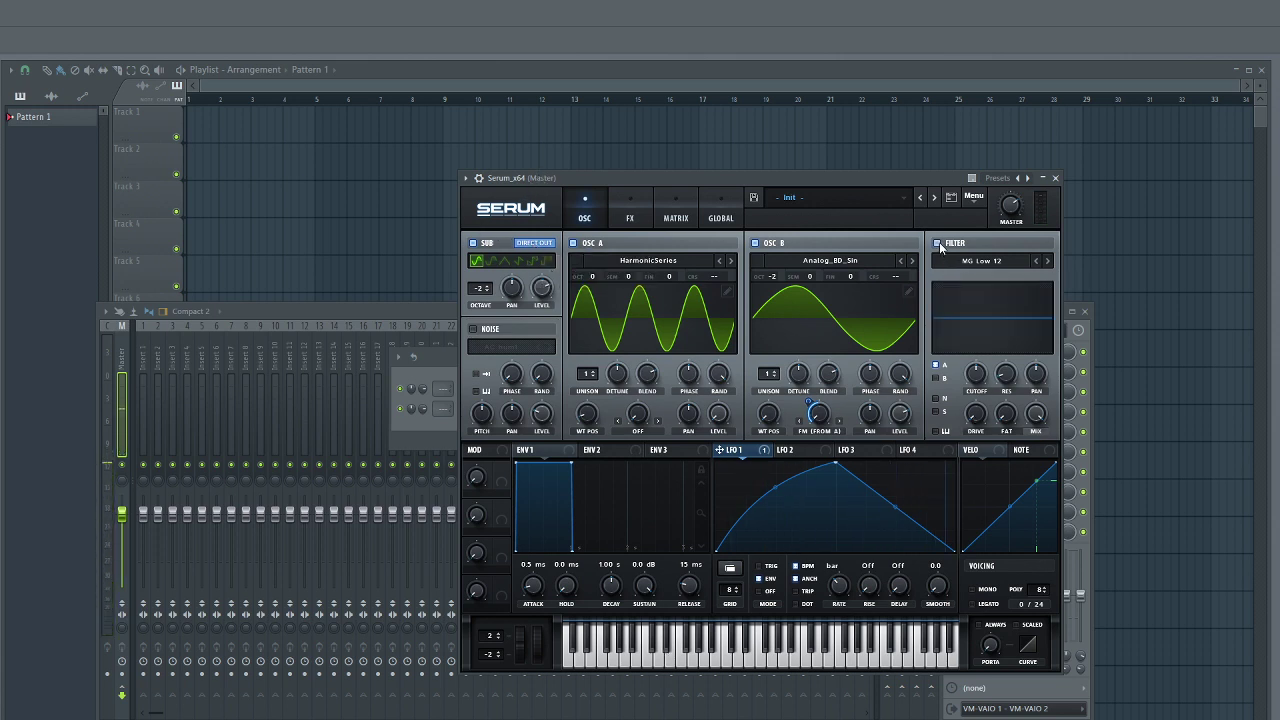
pyautogui.click(936, 379)
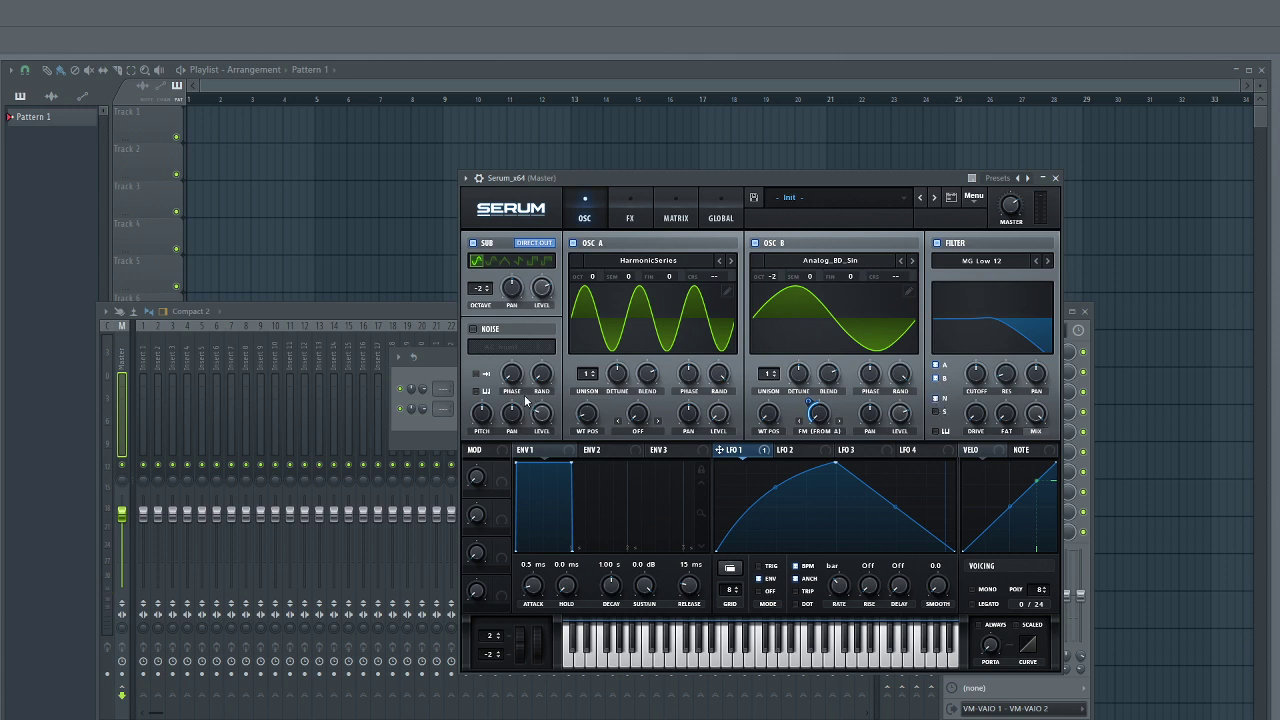
pyautogui.click(472, 330)
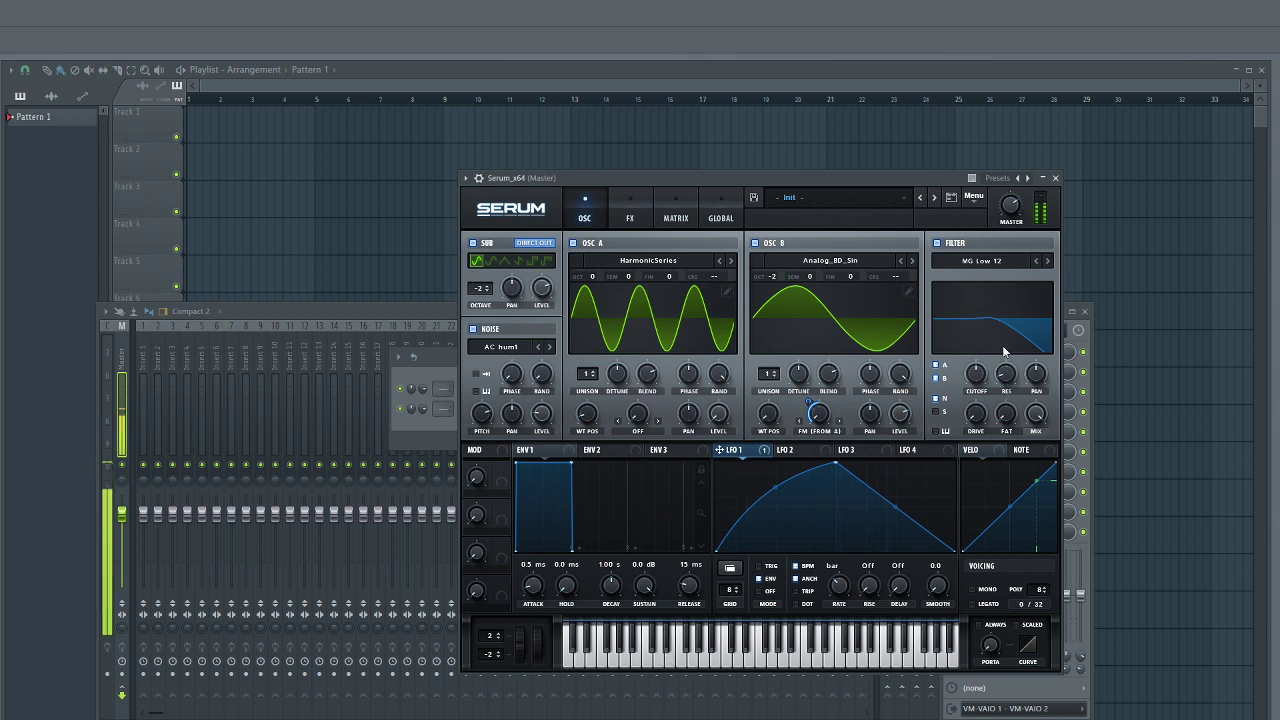
# Change the filter type to BP 12, raise its drive and lower its cutoff.
pyautogui.click(996, 265)
pyautogui.moveTo(993, 292)
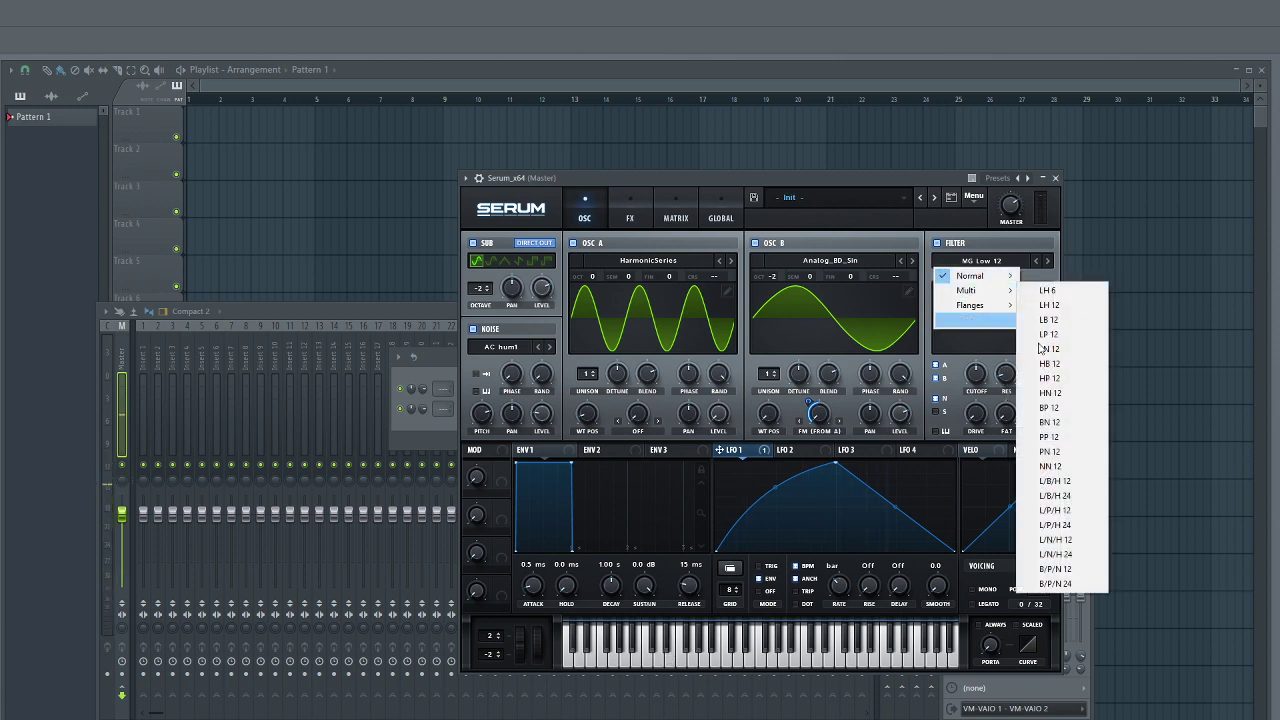
pyautogui.click(1065, 409)
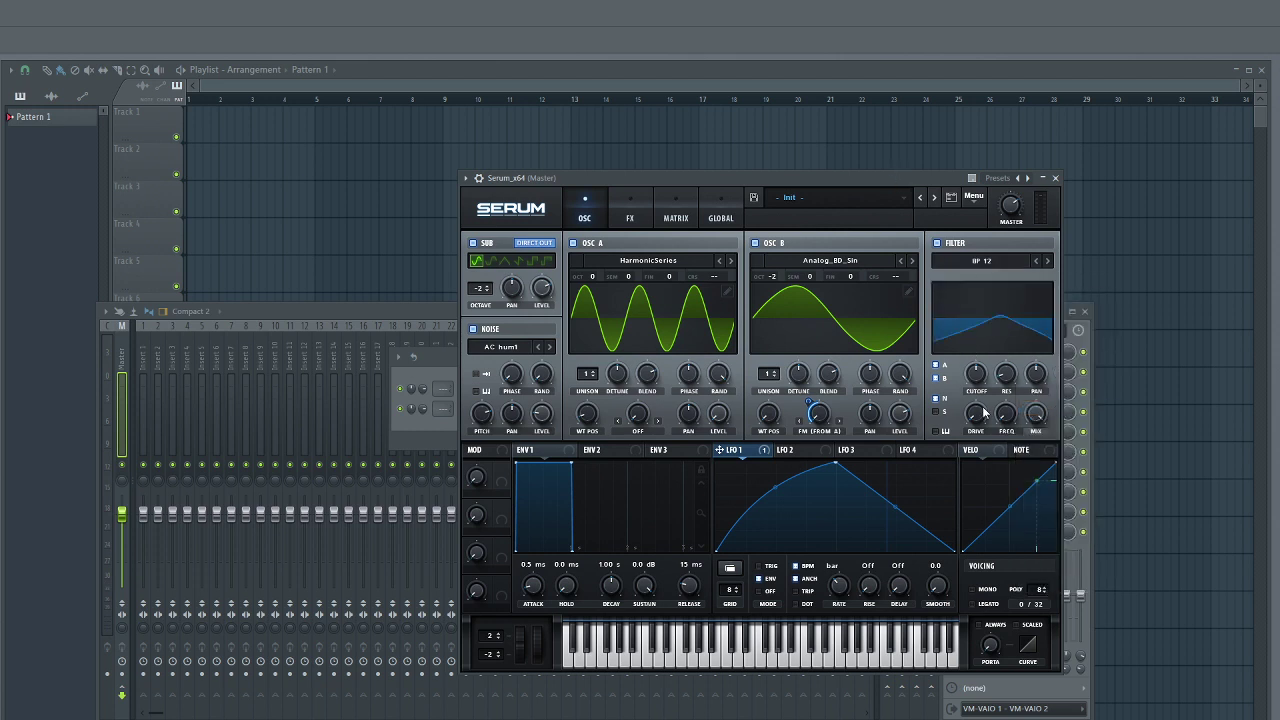
pyautogui.moveTo(978, 408); pyautogui.dragTo(983, 371)
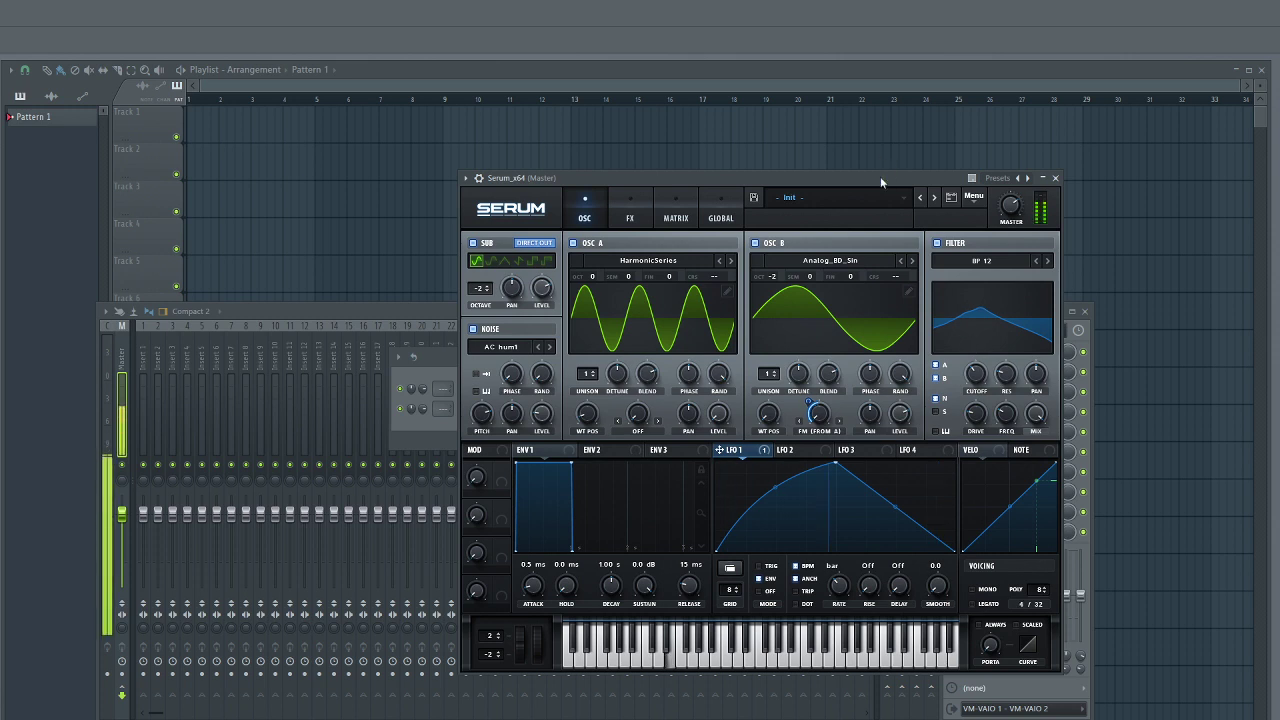
# Enable the Hyper/Dimension effect, adjust its Dimension size, and enable the Distortion effect.
pyautogui.click(625, 196)
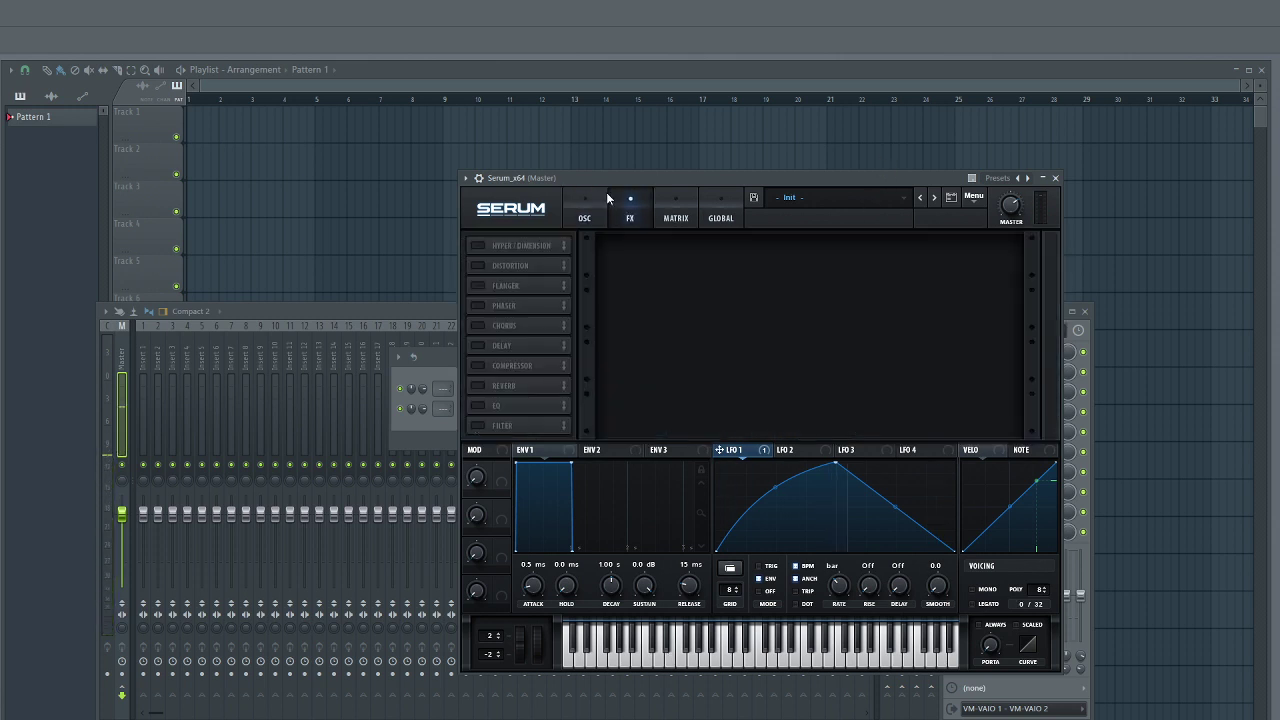
pyautogui.click(478, 246)
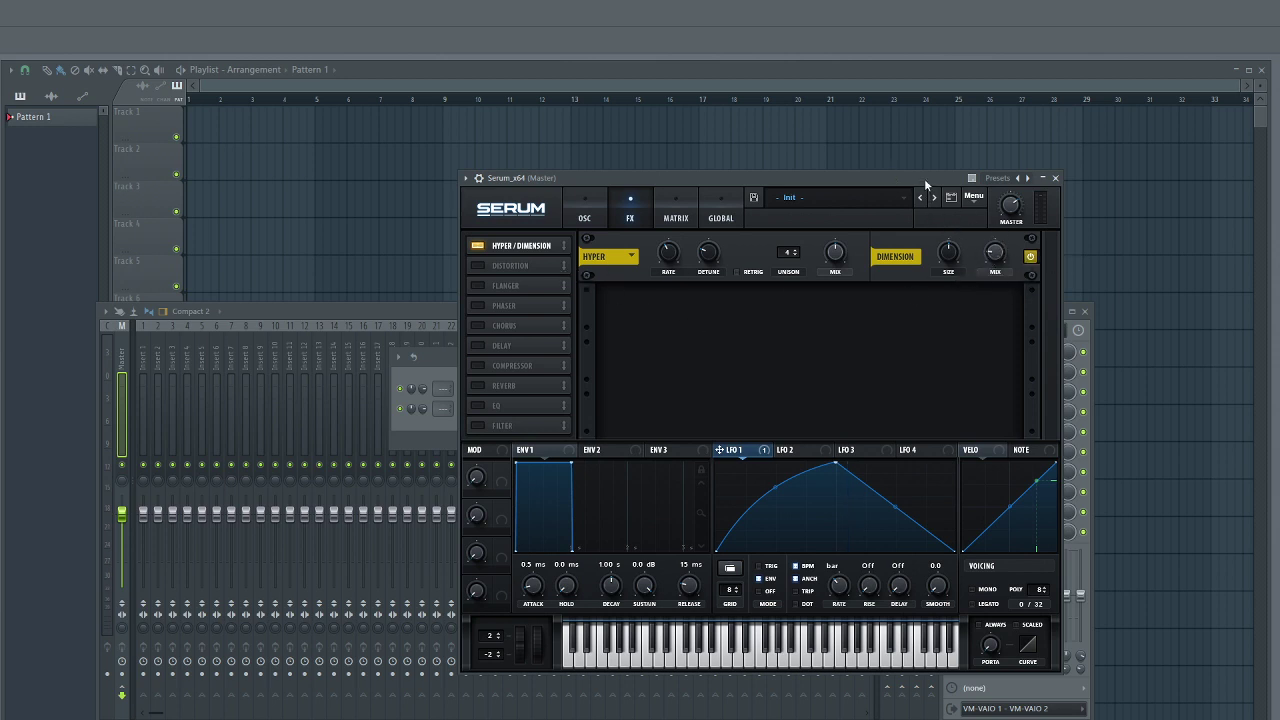
pyautogui.moveTo(950, 252); pyautogui.dragTo(943, 281)
pyautogui.moveTo(666, 256)
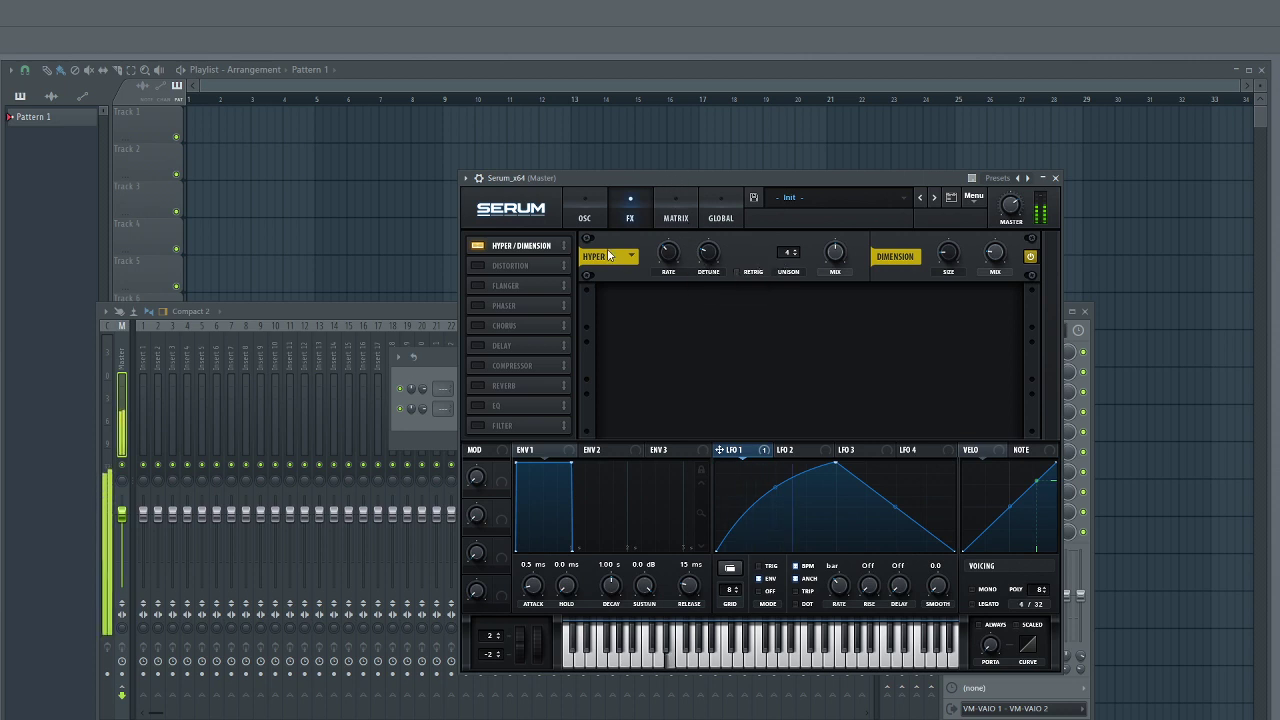
pyautogui.click(477, 266)
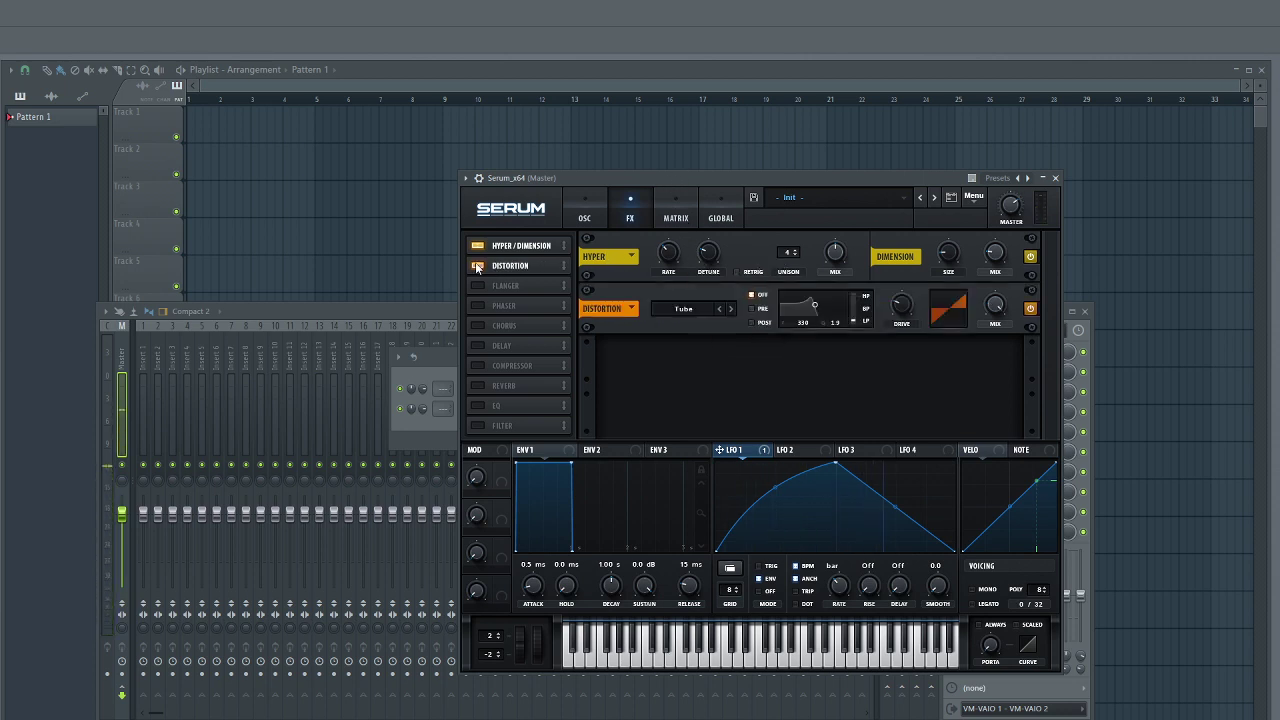
# Increase the Distortion effect's drive on its Tube setting while playing the sound.
pyautogui.moveTo(899, 310)
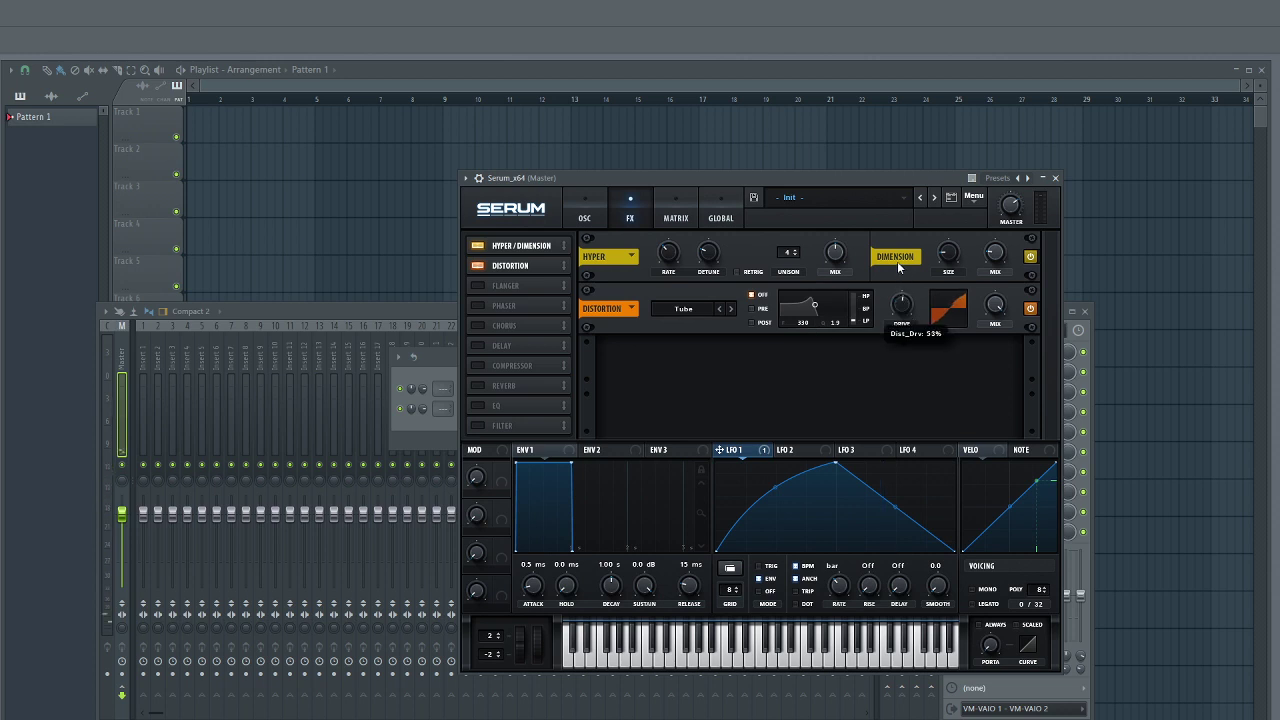
pyautogui.moveTo(887, 177); pyautogui.dragTo(888, 173)
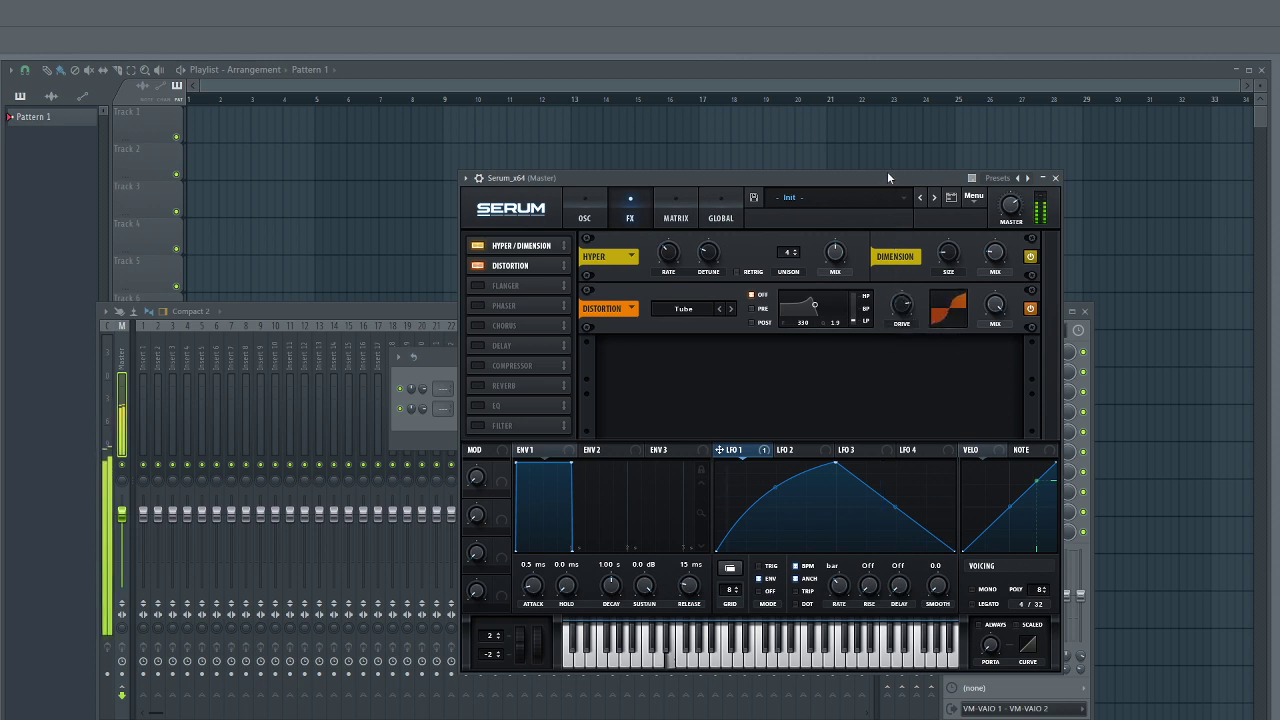
pyautogui.moveTo(905, 311); pyautogui.dragTo(904, 288)
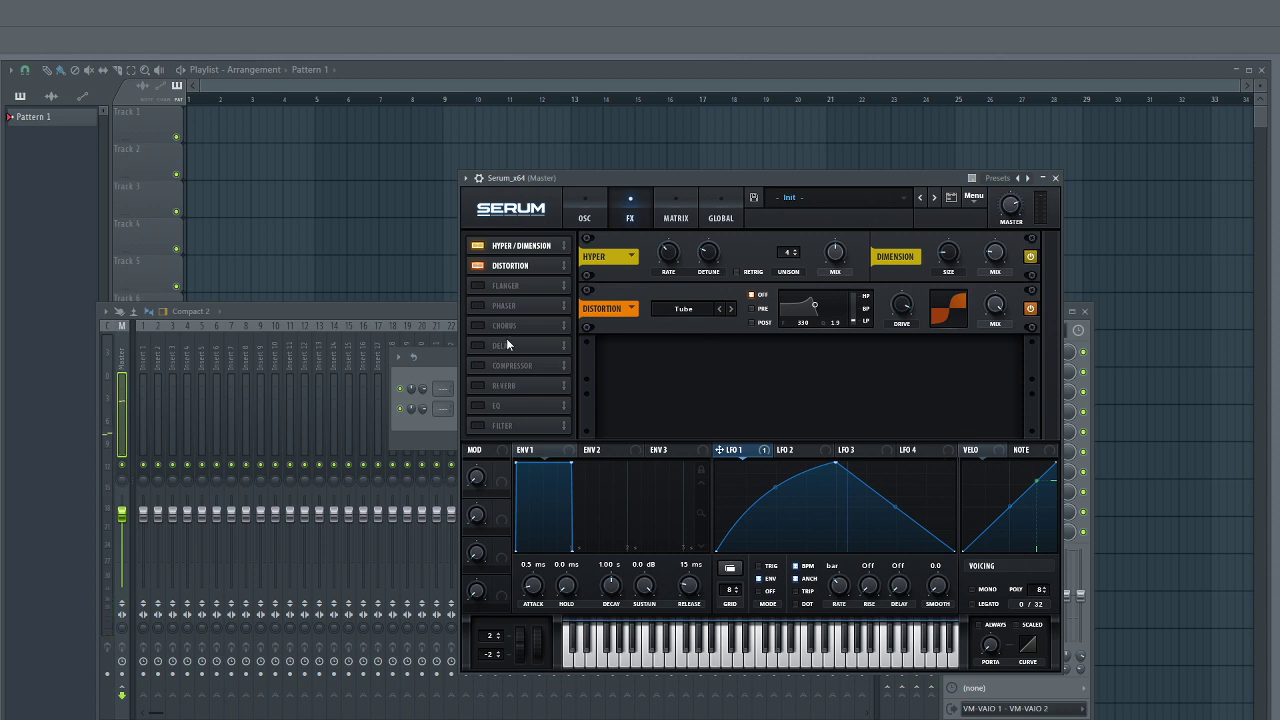
# Enable the Compressor in multiband mode with adjusted band levels, and enable the Filter effect.
pyautogui.click(475, 365)
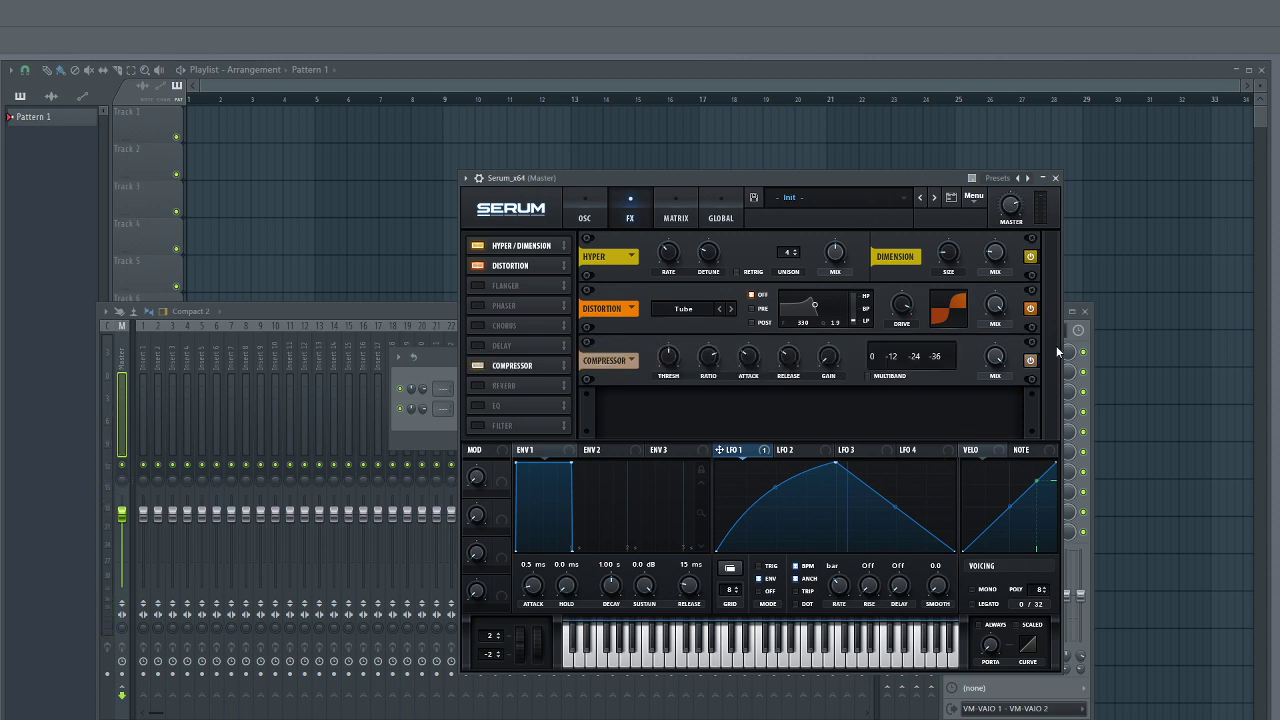
pyautogui.click(892, 380)
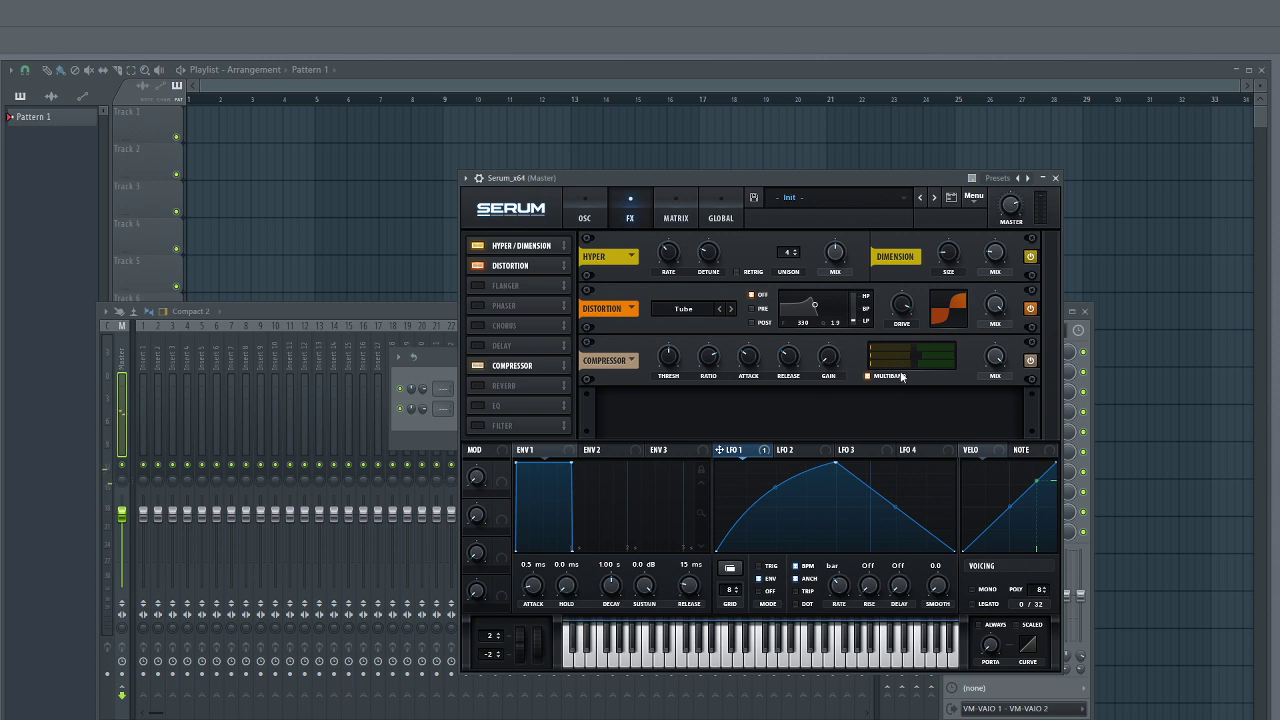
pyautogui.moveTo(927, 352); pyautogui.dragTo(932, 356)
pyautogui.click(478, 426)
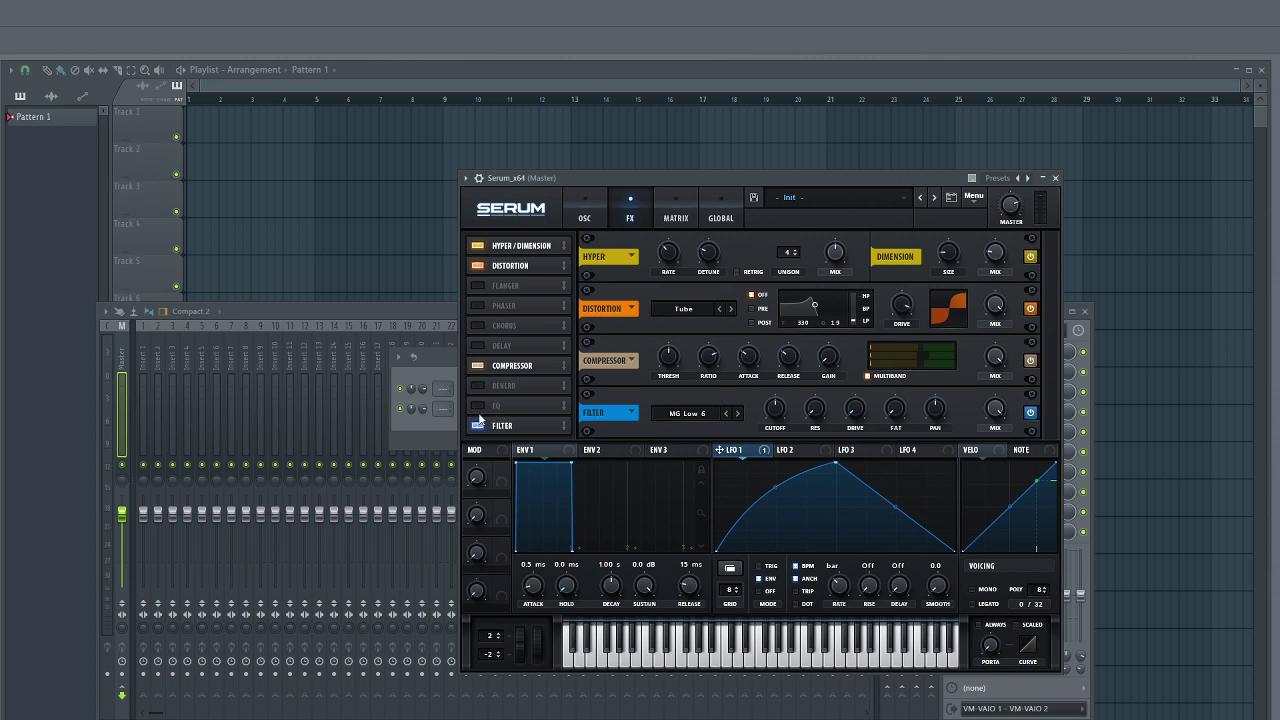
# Place the EQ before the Compressor in the effects chain, enable it, and give its second band a slight peak boost.
pyautogui.moveTo(498, 404); pyautogui.dragTo(501, 352)
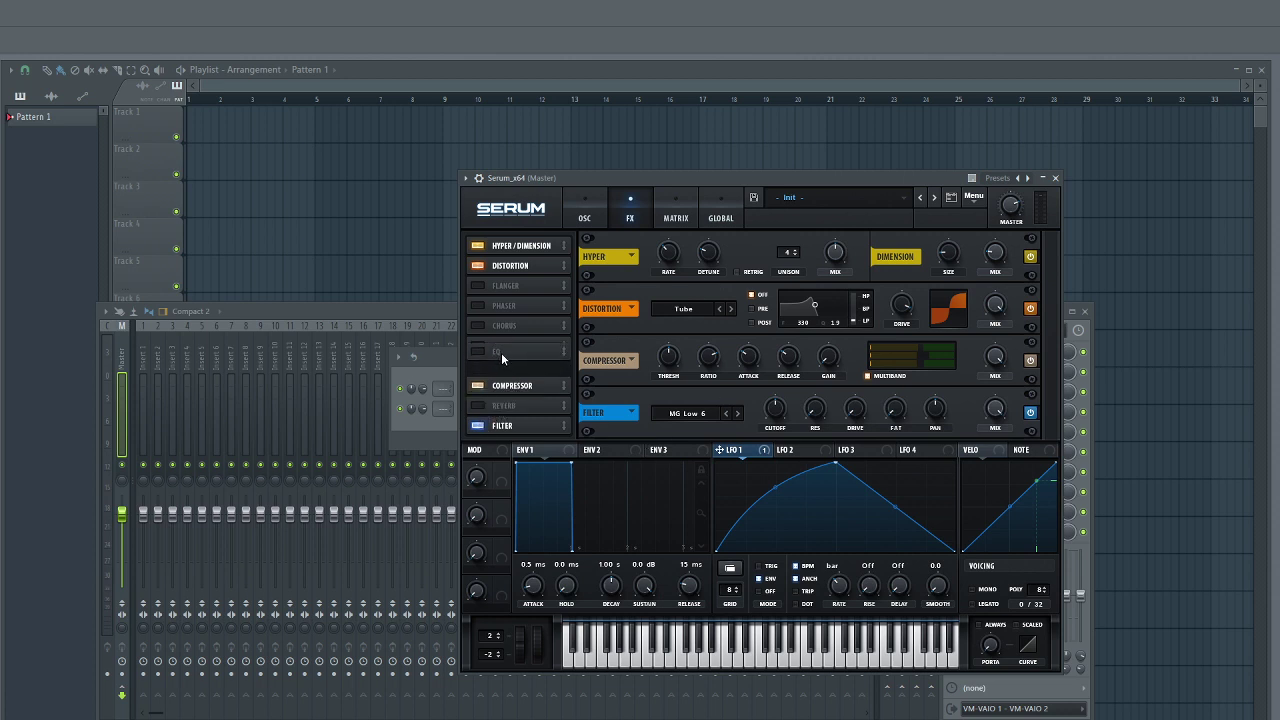
pyautogui.click(480, 363)
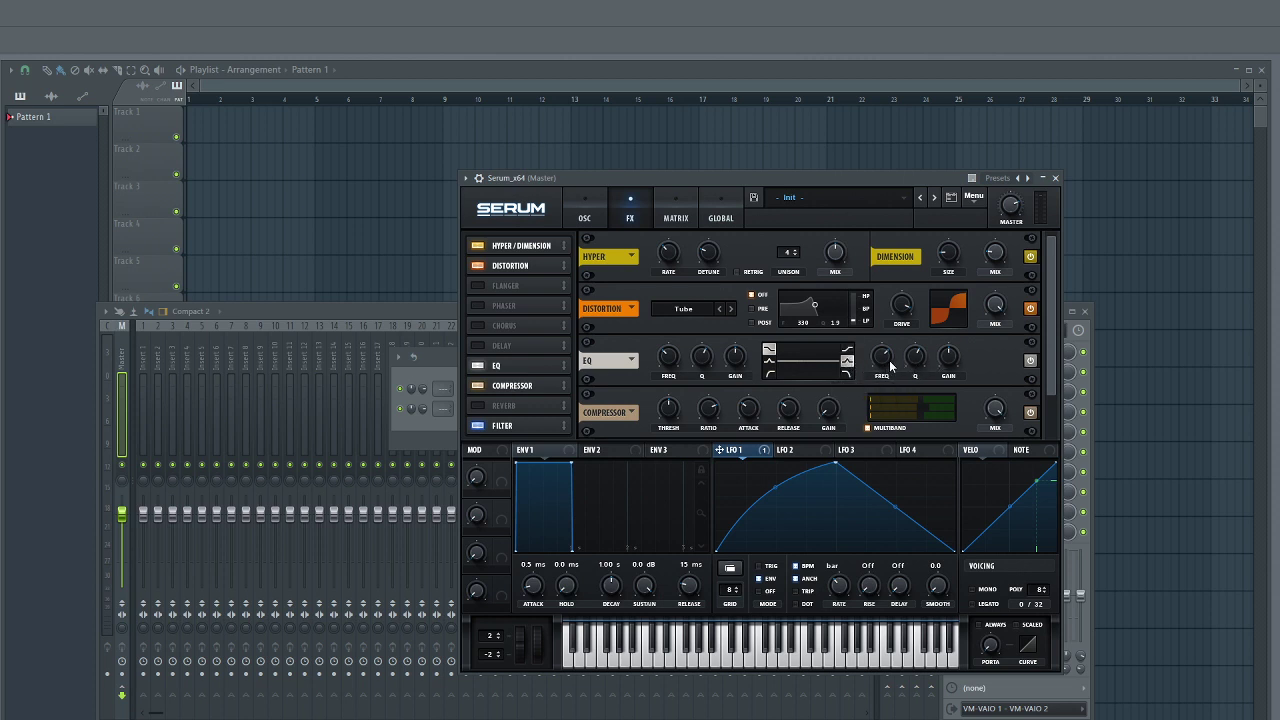
pyautogui.moveTo(953, 337); pyautogui.dragTo(913, 385)
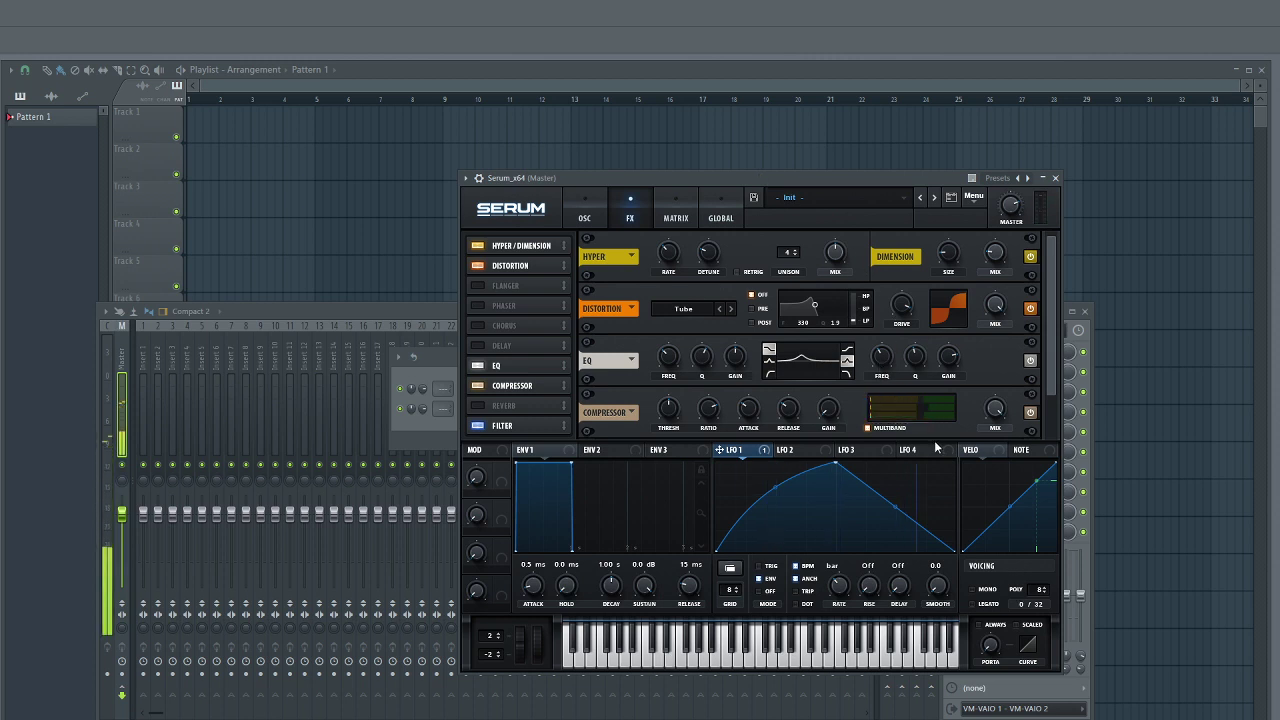
# Assign LFO 1 to the cutoff of the MG Low 6 Filter effect.
pyautogui.scroll(-1, 988, 428)
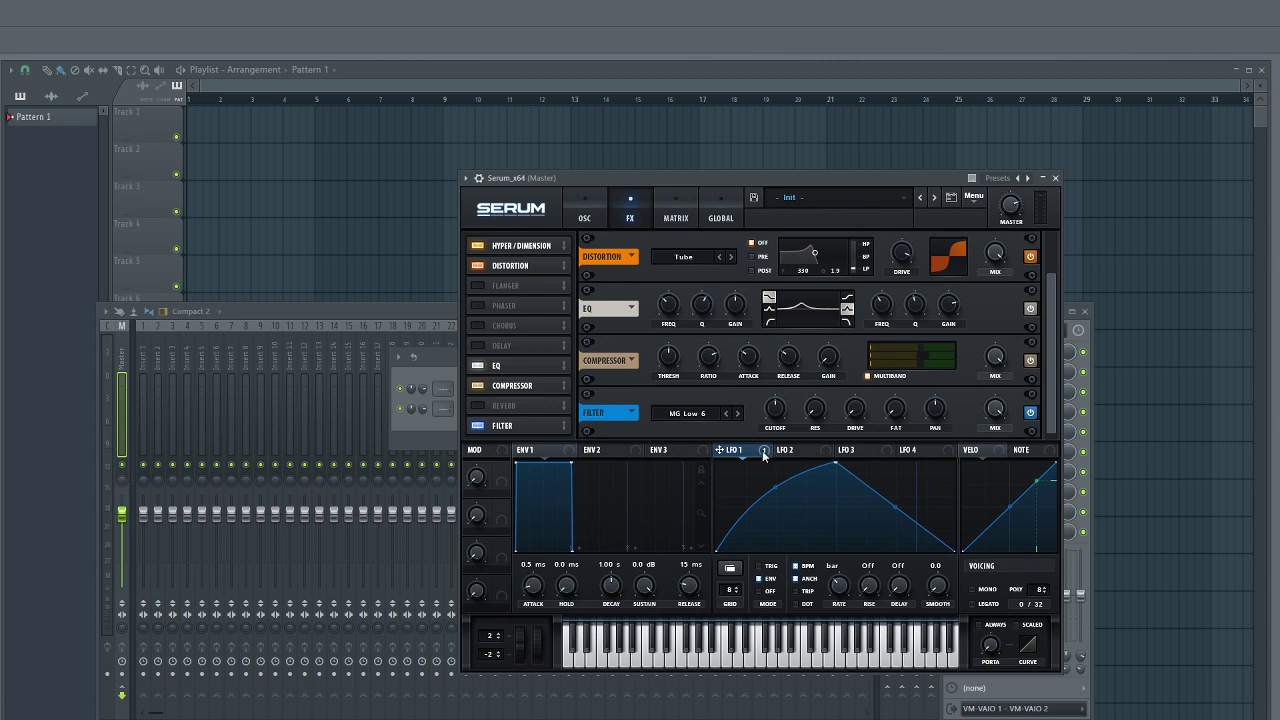
pyautogui.moveTo(763, 450); pyautogui.dragTo(780, 382)
pyautogui.click(603, 203)
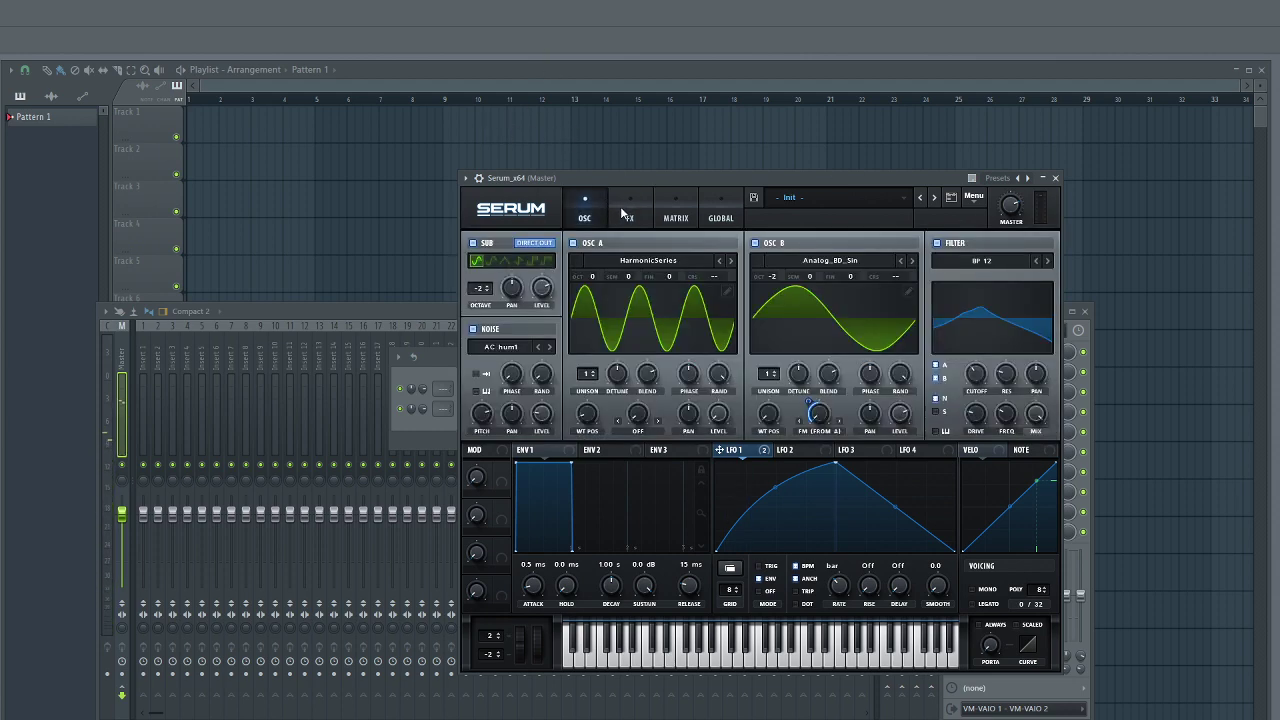
pyautogui.click(624, 215)
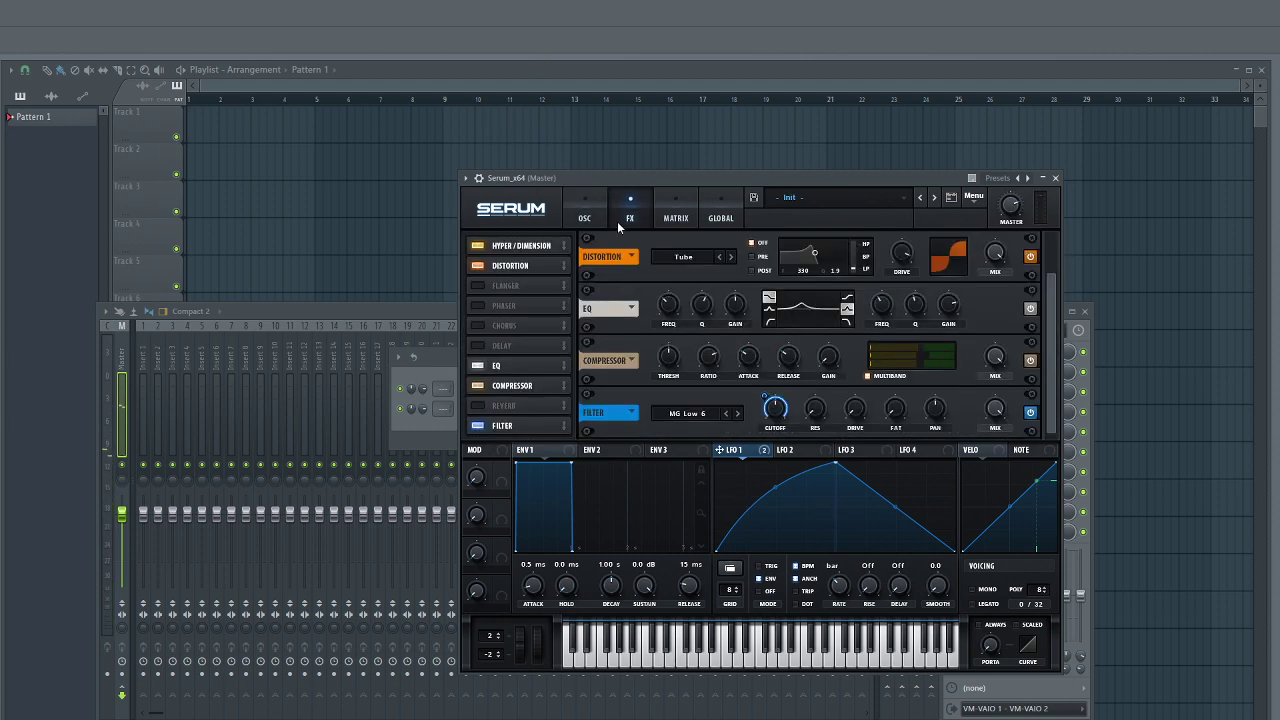
# Route Serum to mixer track 1 and load Fruity Parametric EQ 2 in that track's first effect slot.
pyautogui.click(480, 179)
pyautogui.click(1050, 214)
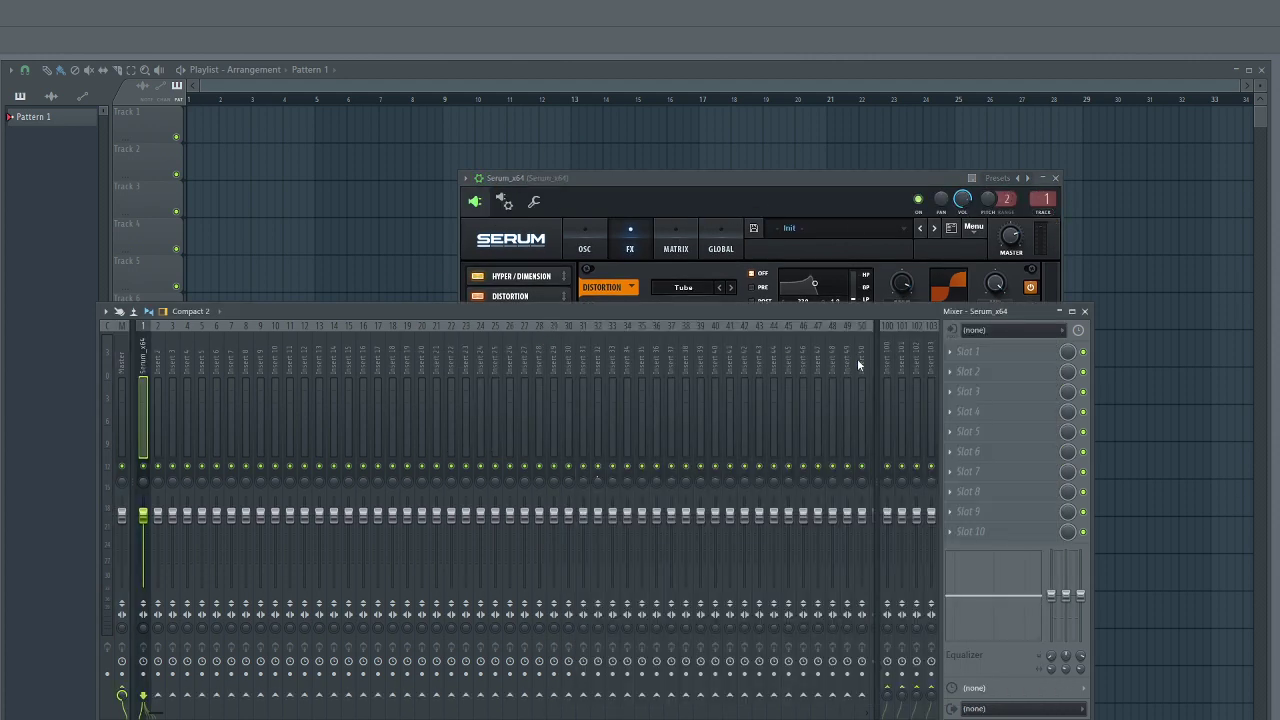
pyautogui.click(992, 361)
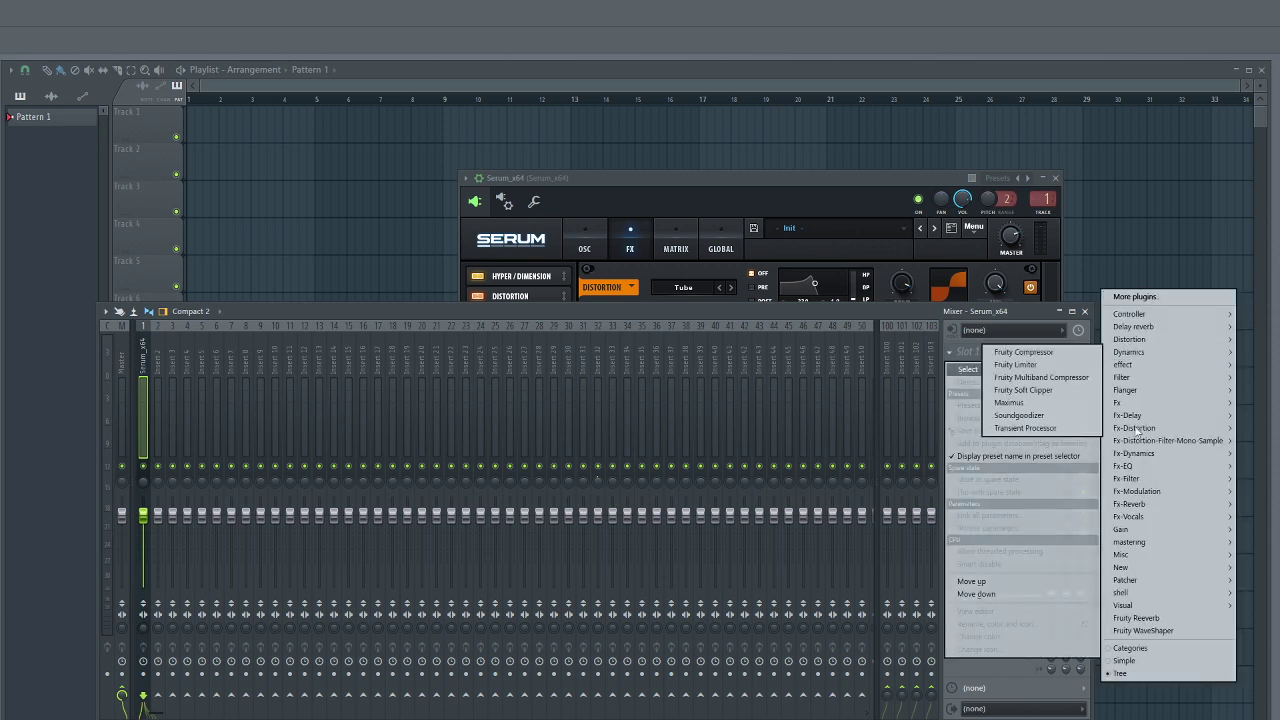
pyautogui.moveTo(1139, 404)
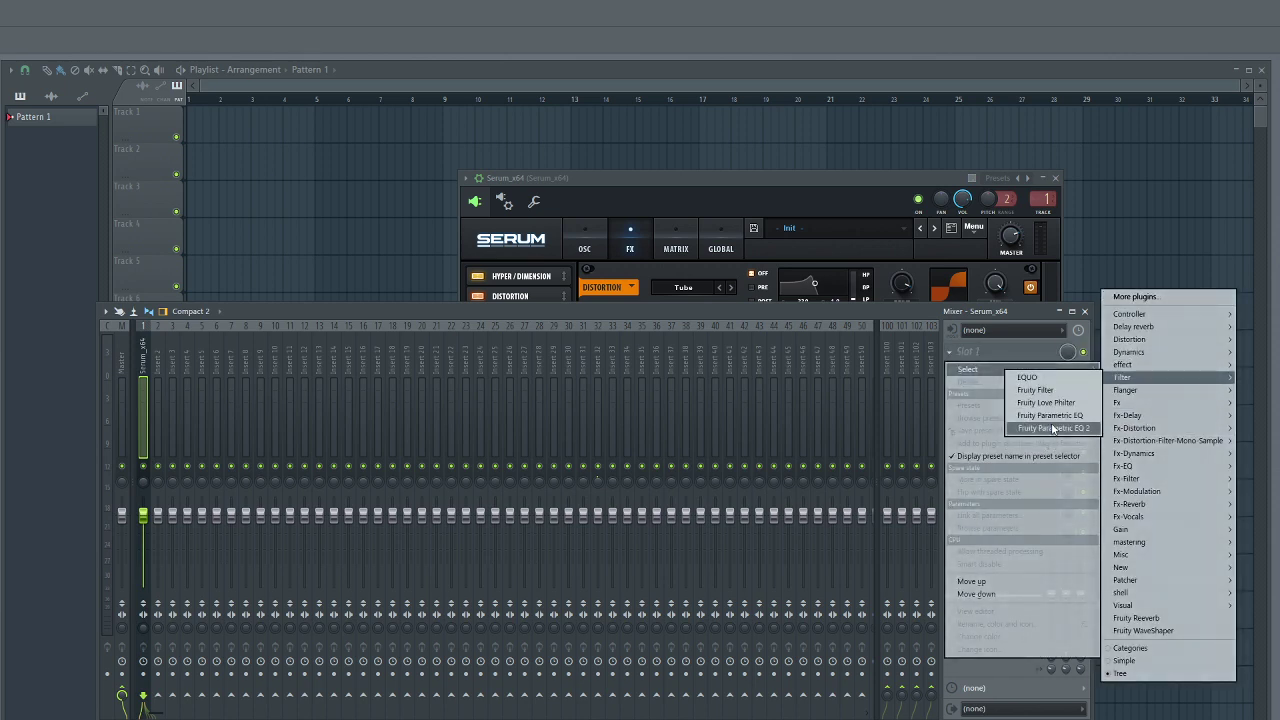
pyautogui.click(1045, 412)
# Shape the Parametric EQ 2 curve with a slight midrange boost on band 3 and a slight cut on band 6.
pyautogui.moveTo(688, 292); pyautogui.dragTo(661, 309)
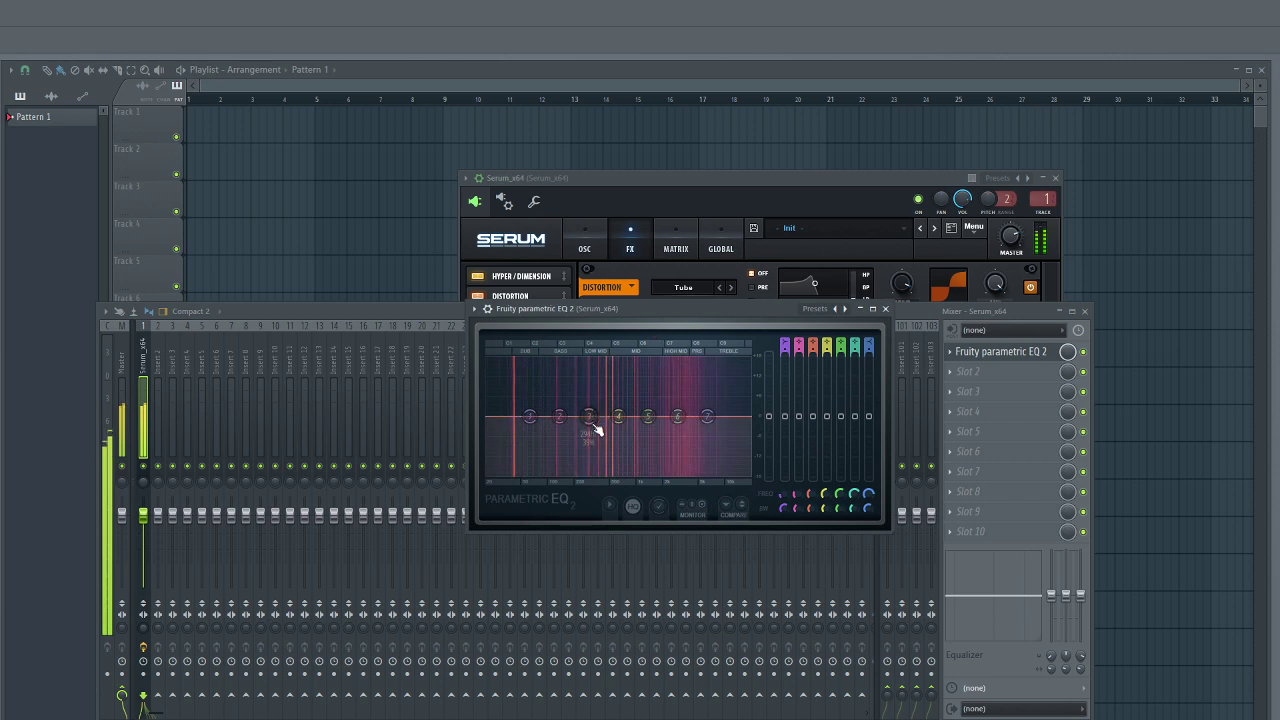
pyautogui.moveTo(597, 431); pyautogui.dragTo(680, 418)
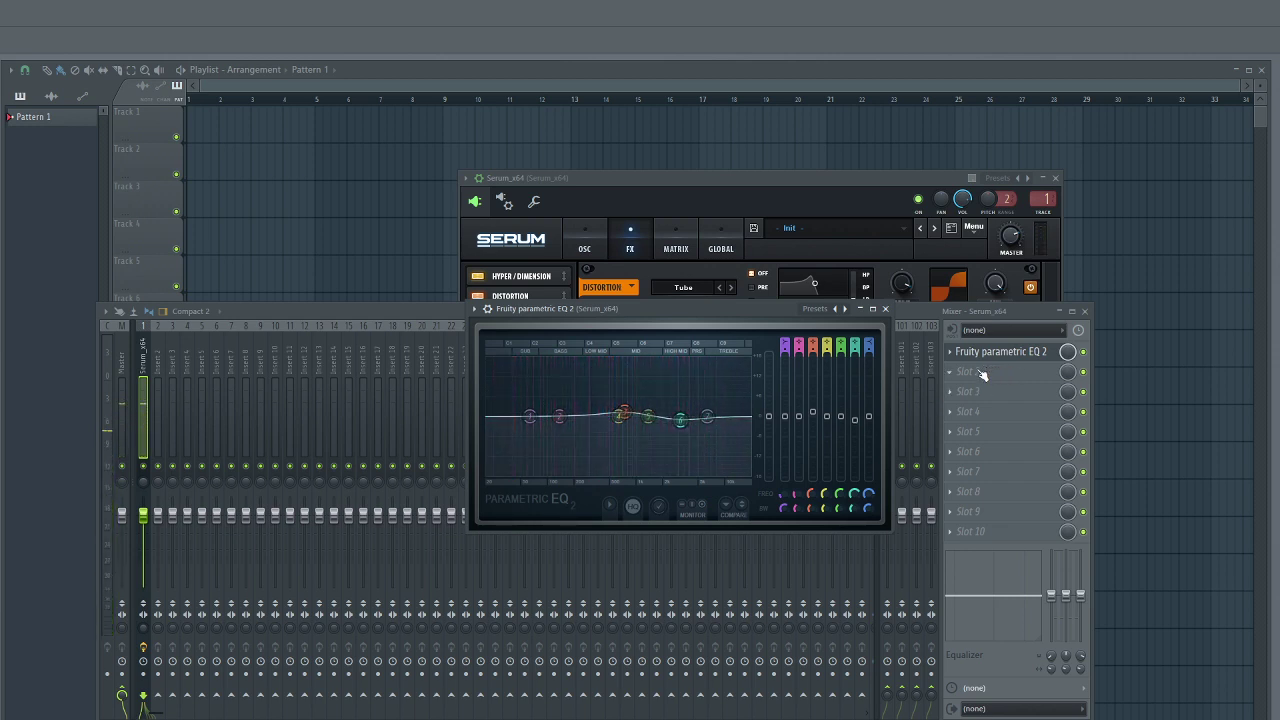
# Load iZotope Trash 2 in the second effect slot of the Serum mixer track.
pyautogui.click(983, 374)
pyautogui.moveTo(1145, 377)
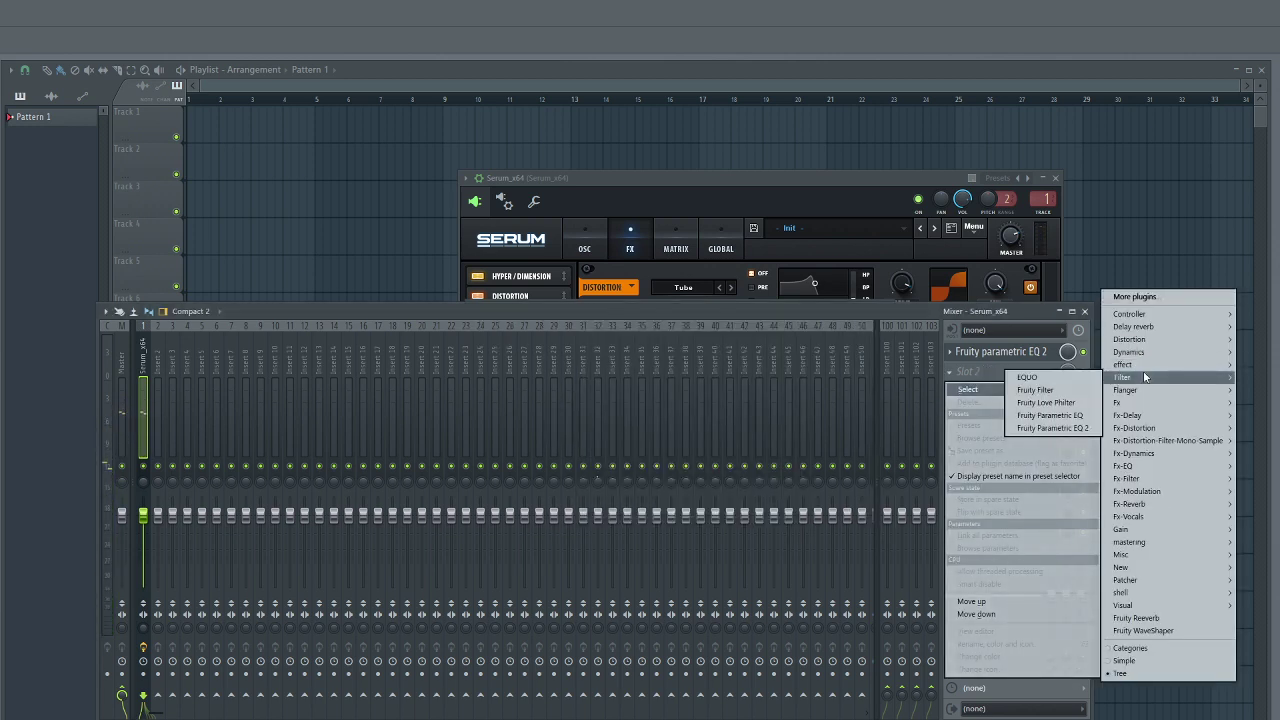
pyautogui.moveTo(1151, 432)
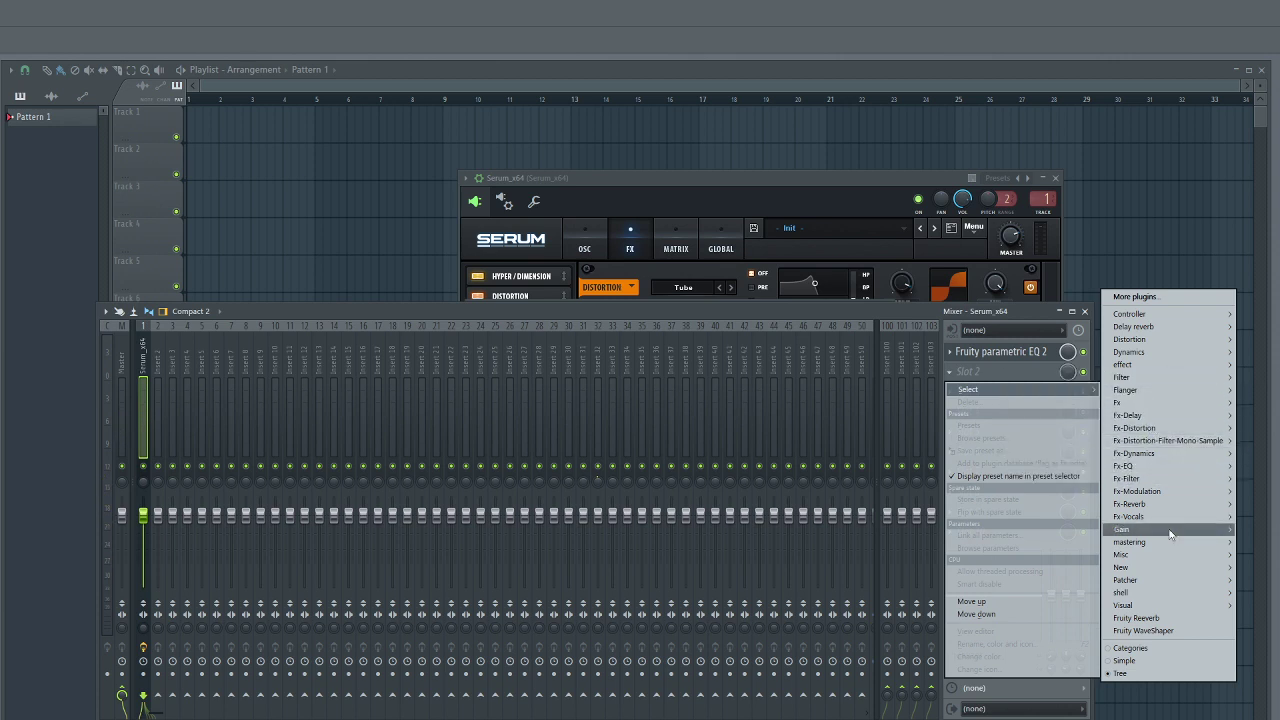
pyautogui.moveTo(1150, 408)
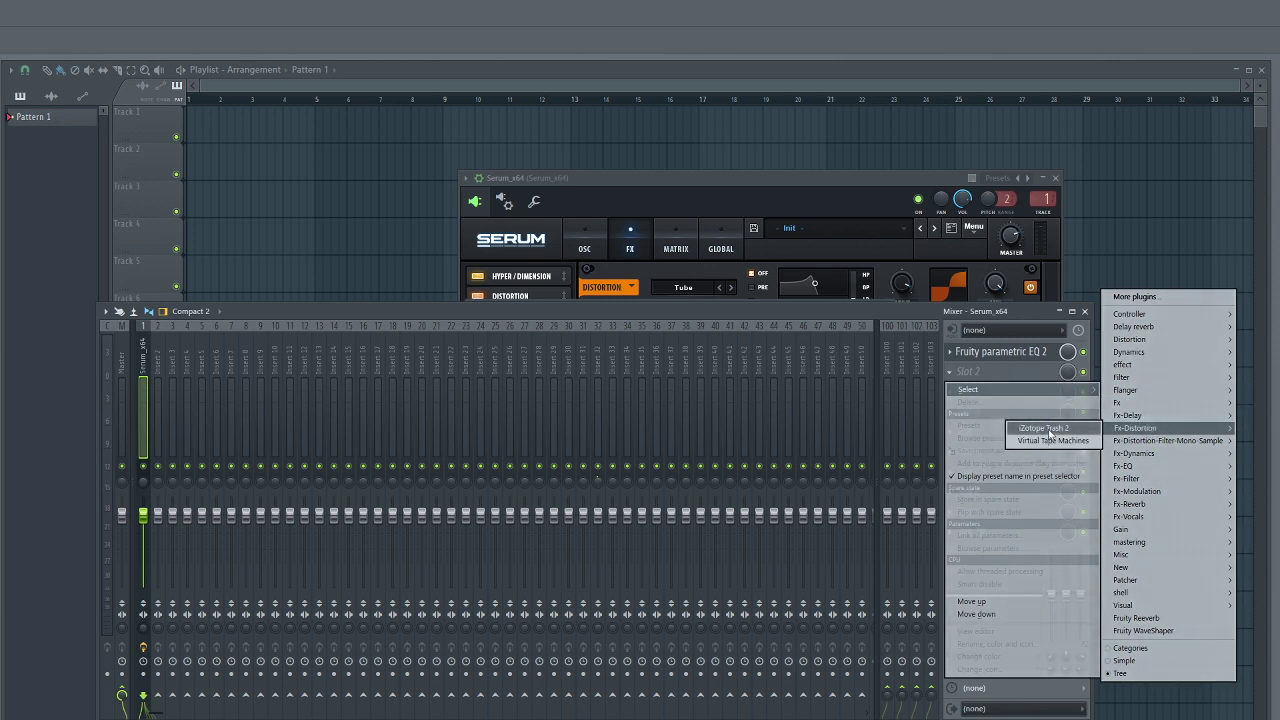
pyautogui.click(1045, 428)
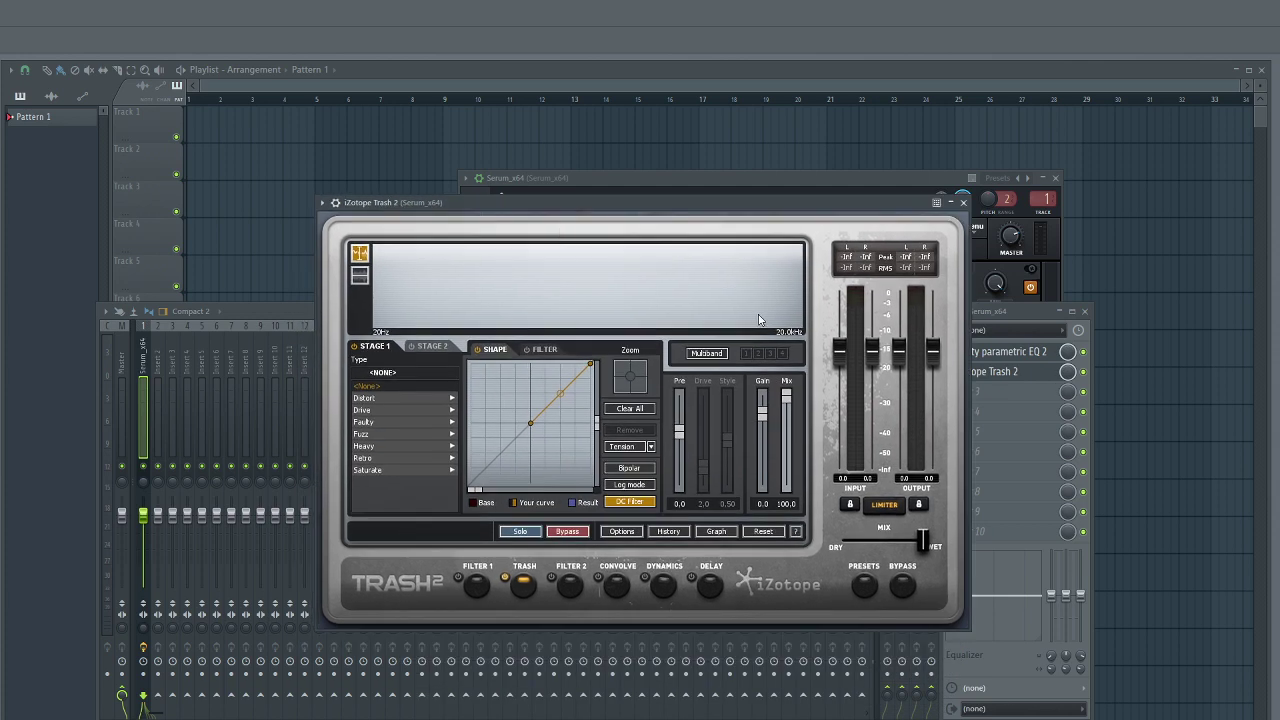
# Turn on multiband processing in Trash 2 and set the crossovers to about 275 Hz and 5.70 kHz.
pyautogui.press('space')
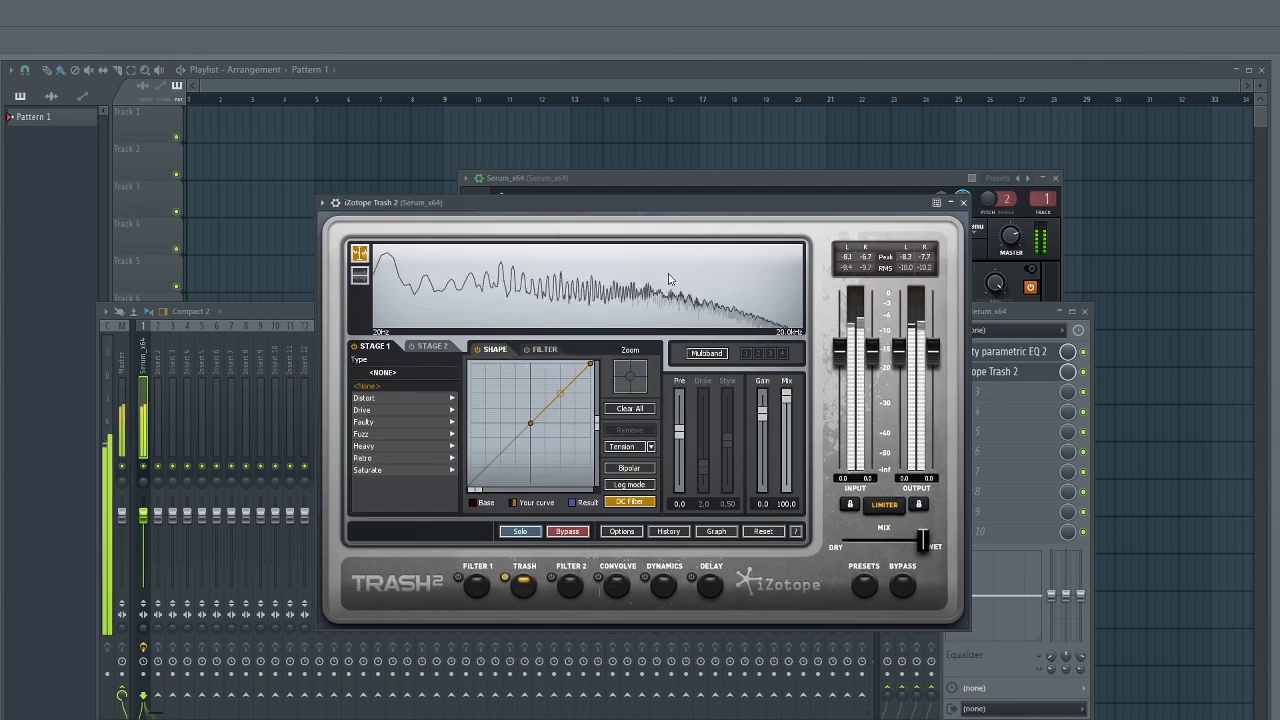
pyautogui.click(710, 354)
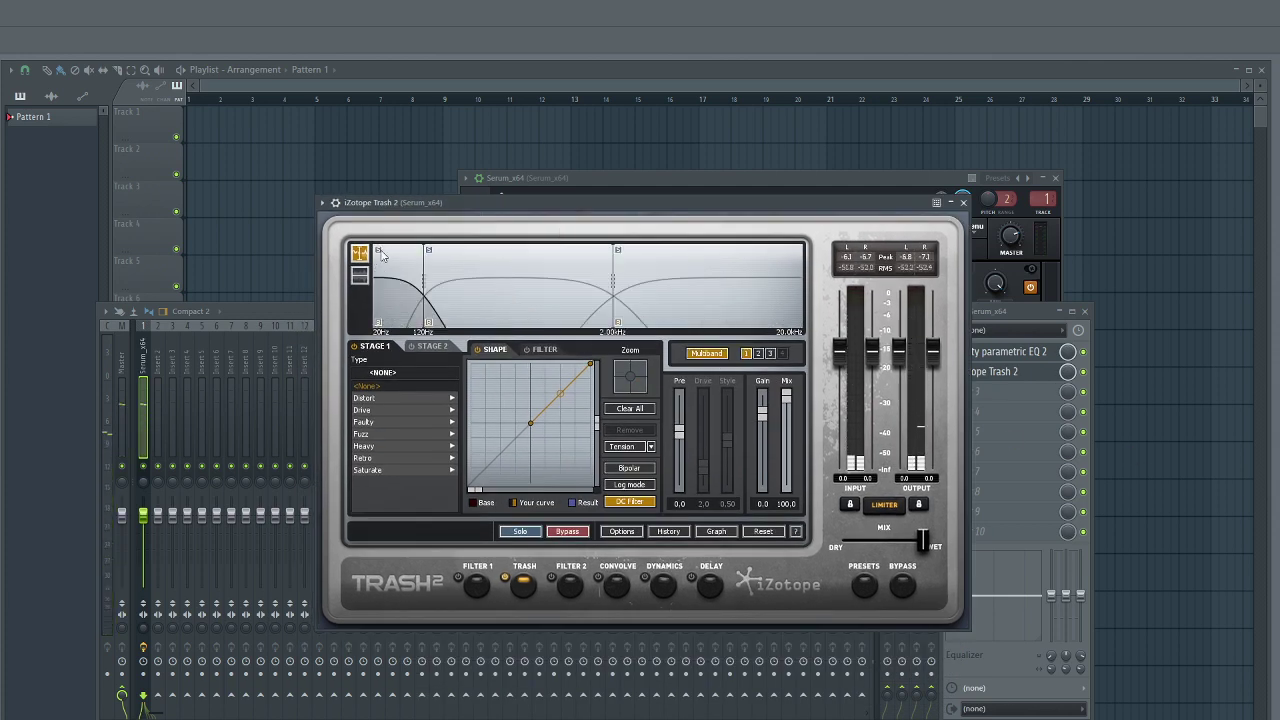
pyautogui.moveTo(428, 285); pyautogui.dragTo(465, 285)
pyautogui.moveTo(620, 290); pyautogui.dragTo(704, 292)
pyautogui.moveTo(460, 282); pyautogui.dragTo(472, 280)
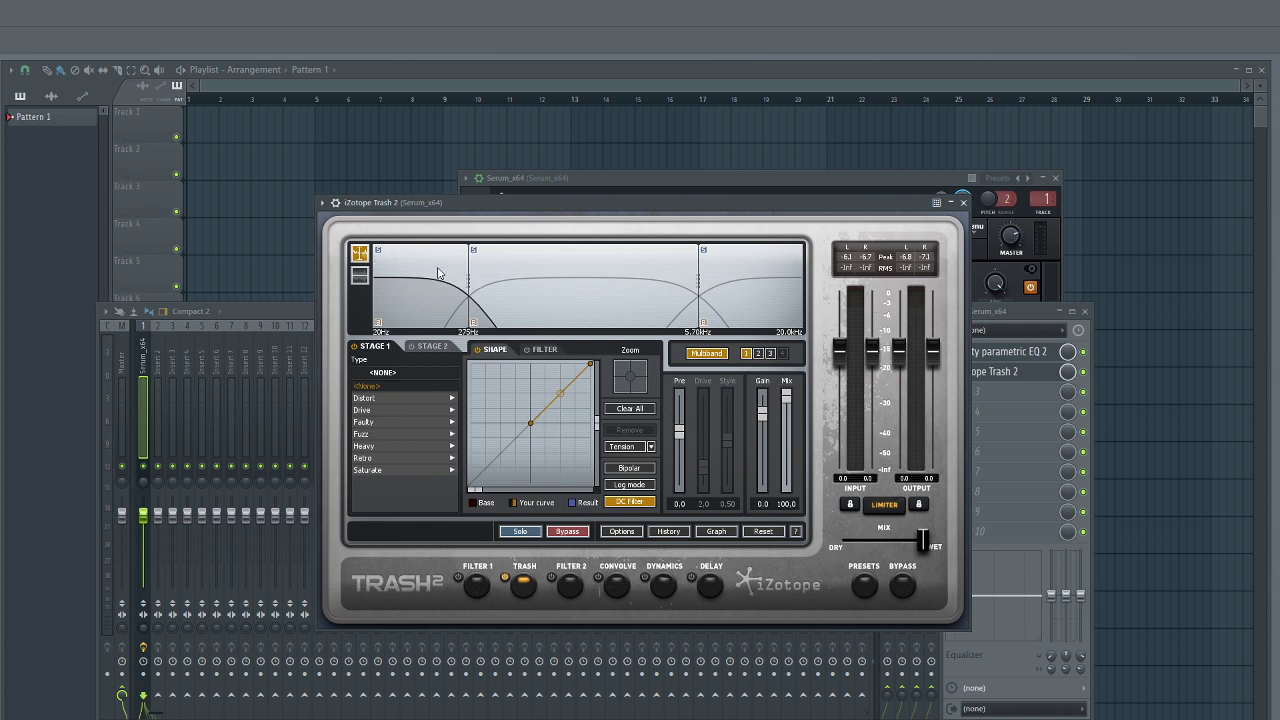
# Apply Tape Saturation to the low band, bend its shape curve upward, and raise the drive to about 2.9.
pyautogui.click(378, 471)
pyautogui.click(390, 471)
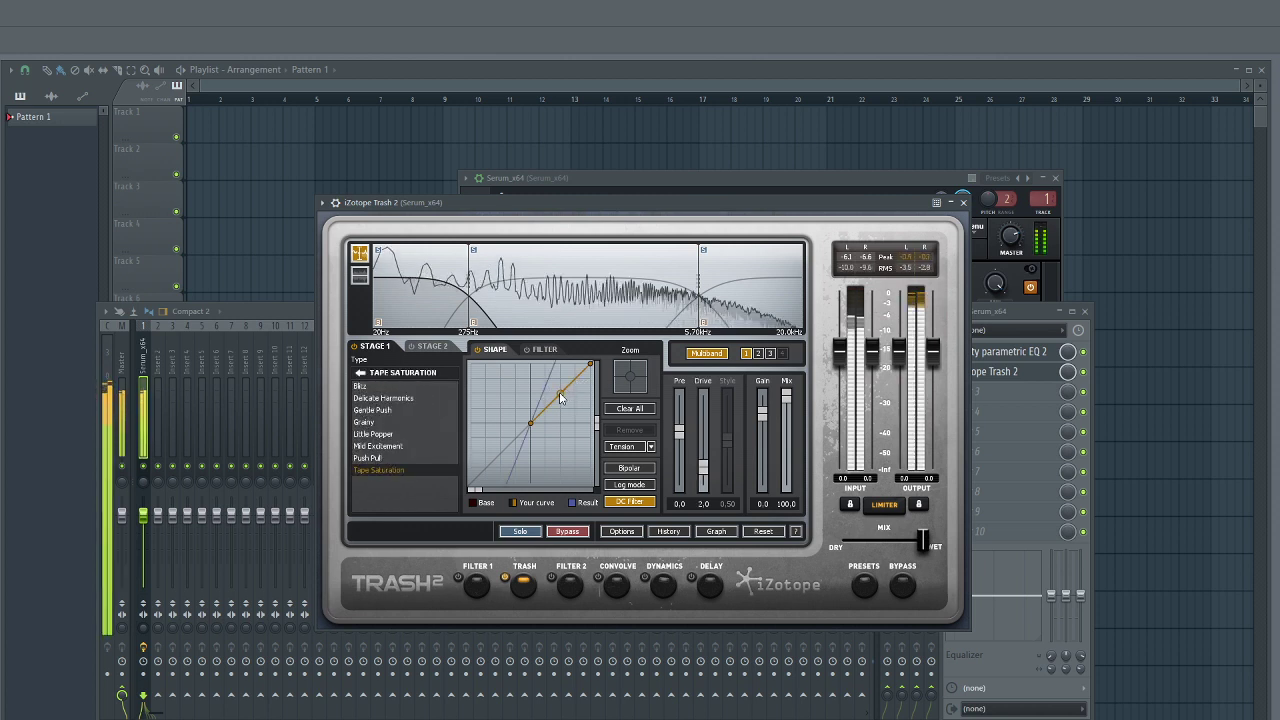
pyautogui.moveTo(561, 394); pyautogui.dragTo(561, 386)
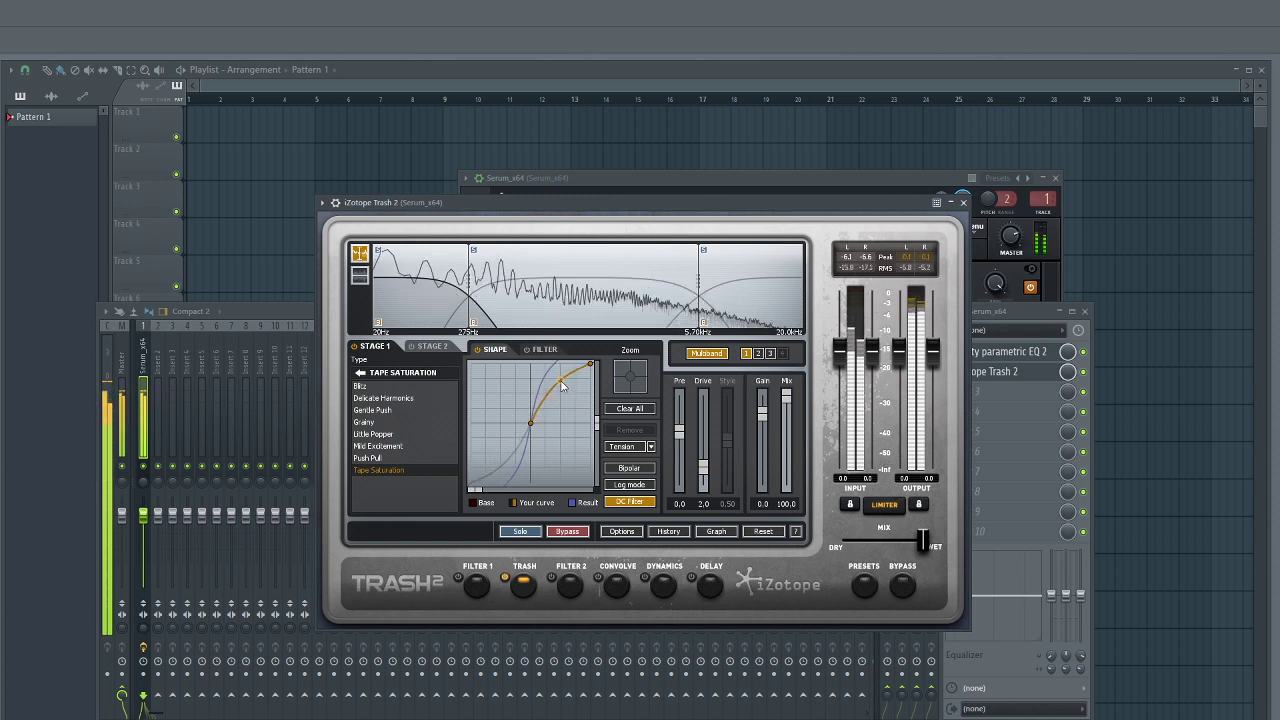
pyautogui.moveTo(706, 478); pyautogui.dragTo(702, 465)
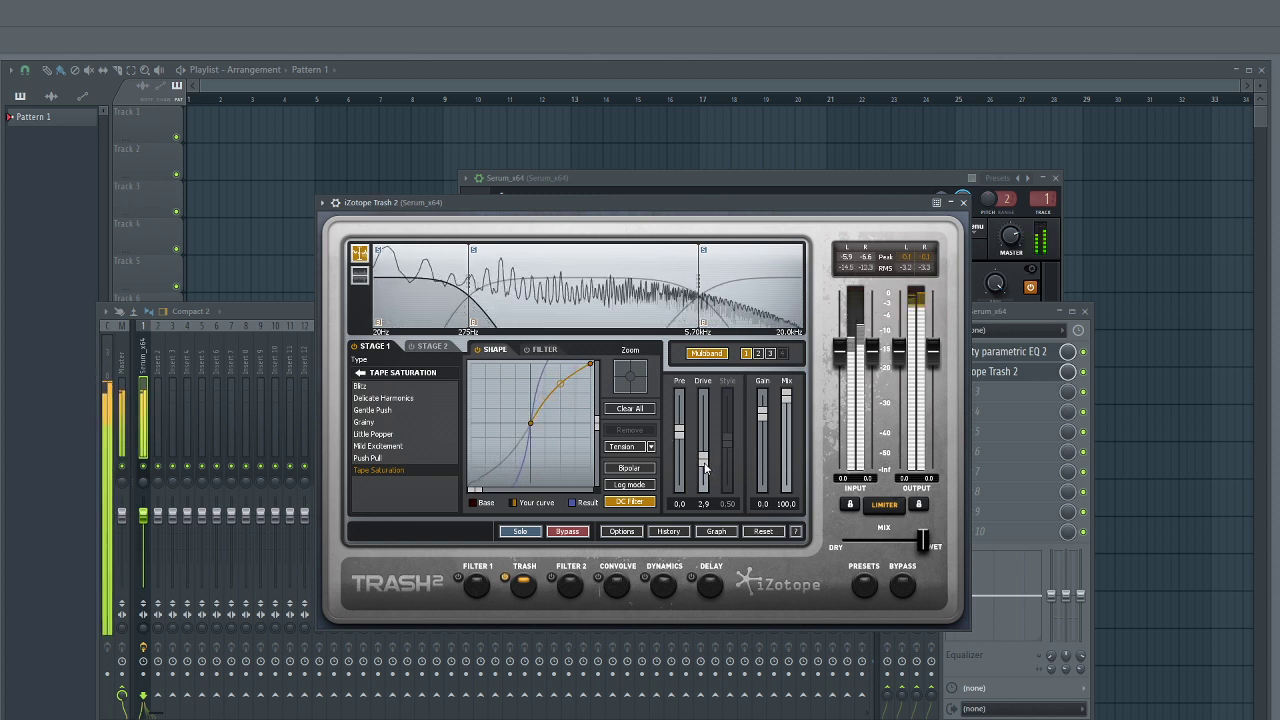
# Select the middle band and audition distortion types including Crunchy Taco, Sandpaper, Soft Taco, Sputter and Tarnish.
pyautogui.click(580, 254)
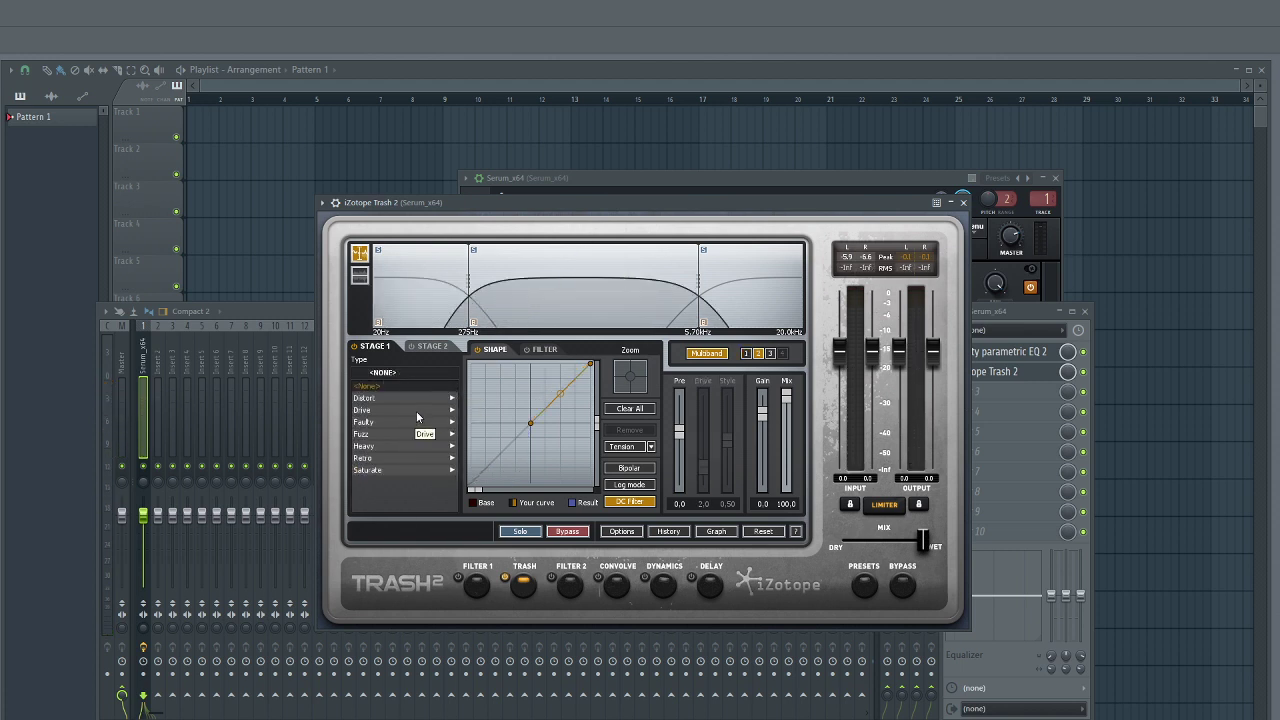
pyautogui.click(418, 415)
pyautogui.click(415, 436)
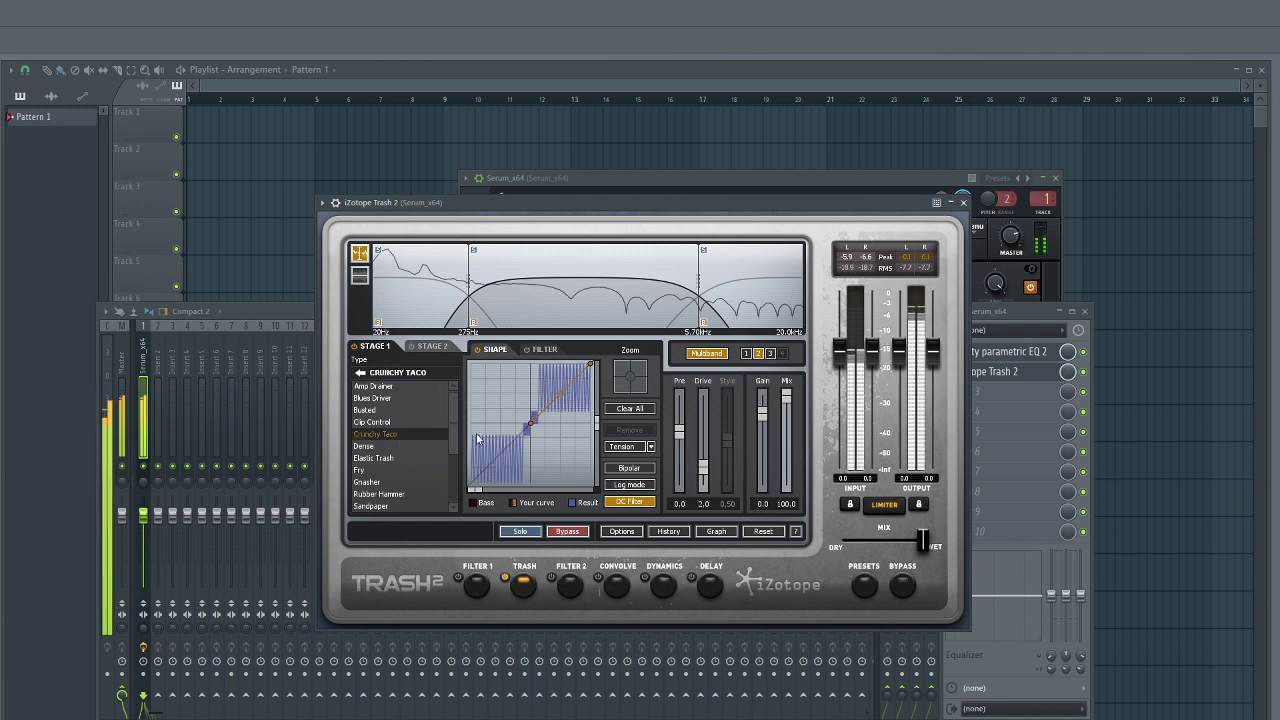
pyautogui.click(378, 494)
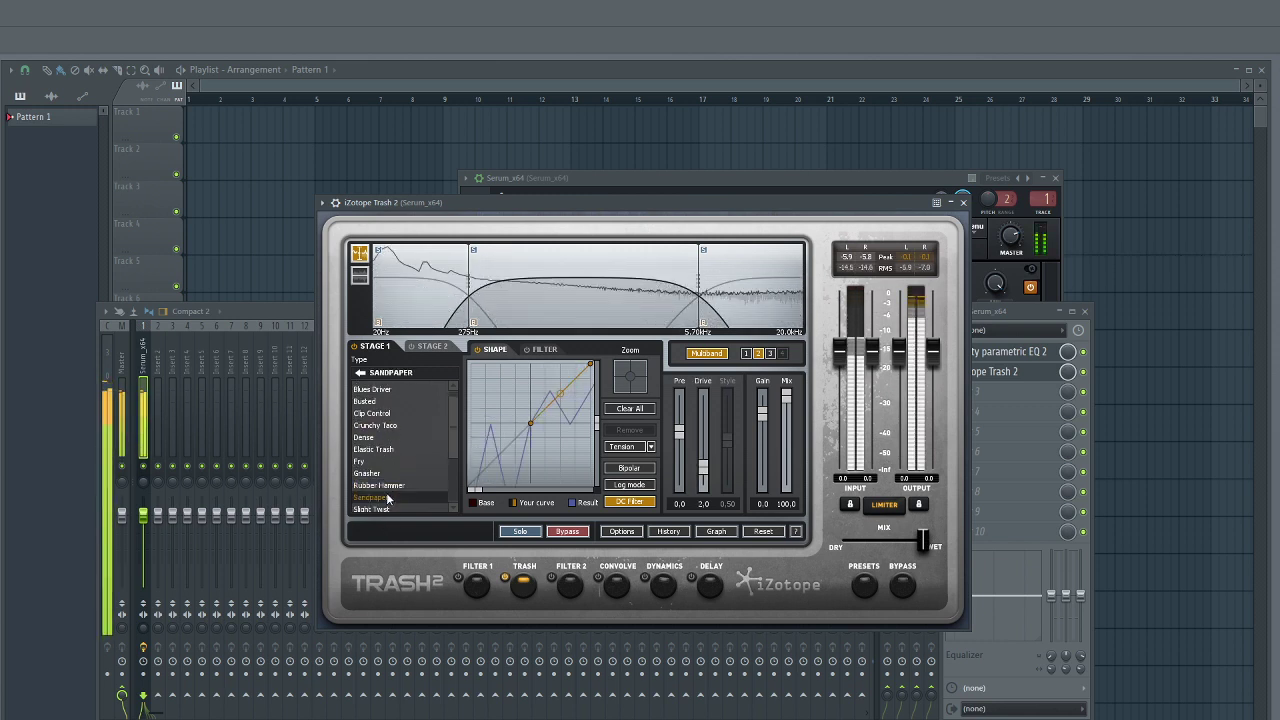
pyautogui.click(385, 508)
pyautogui.click(384, 509)
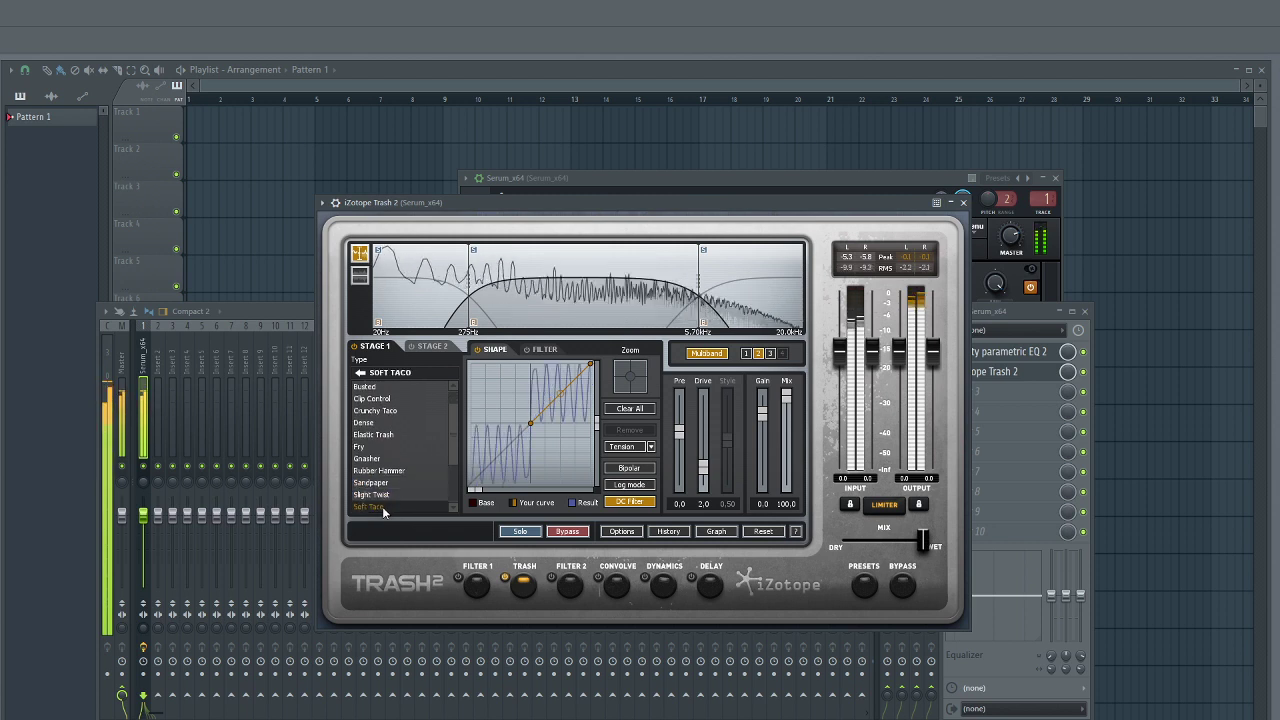
pyautogui.click(379, 508)
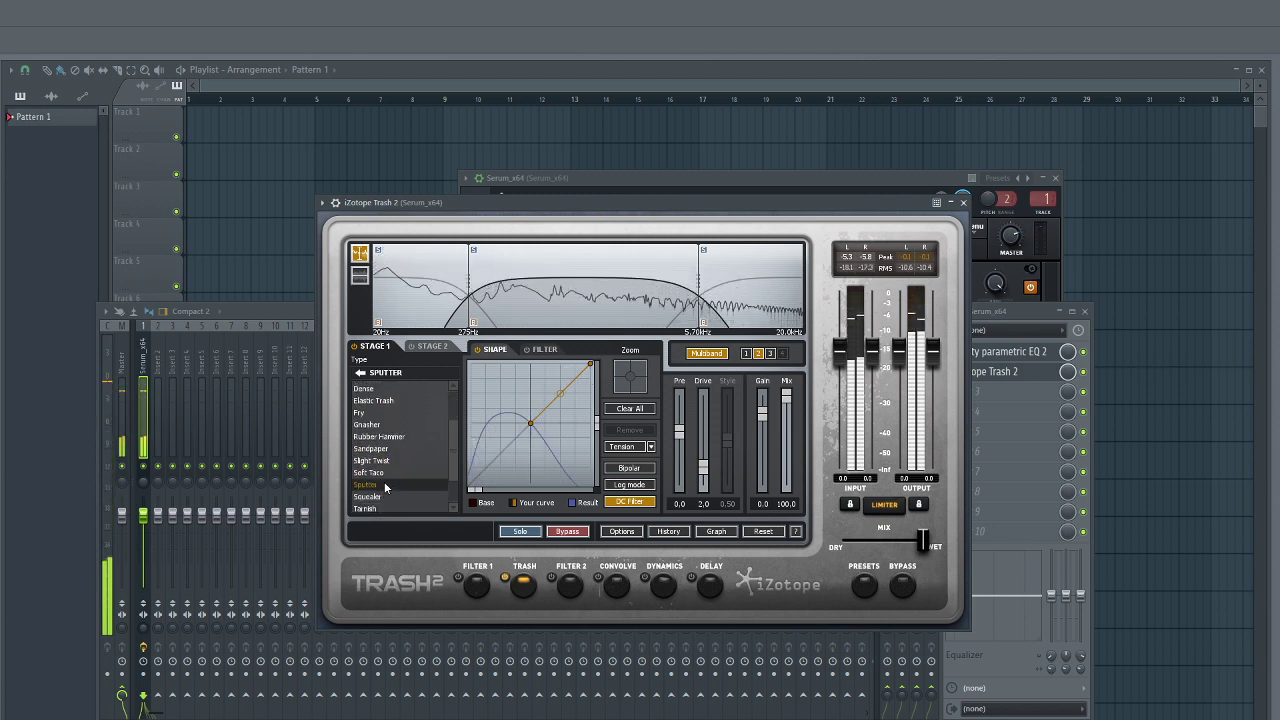
pyautogui.click(379, 507)
pyautogui.click(379, 493)
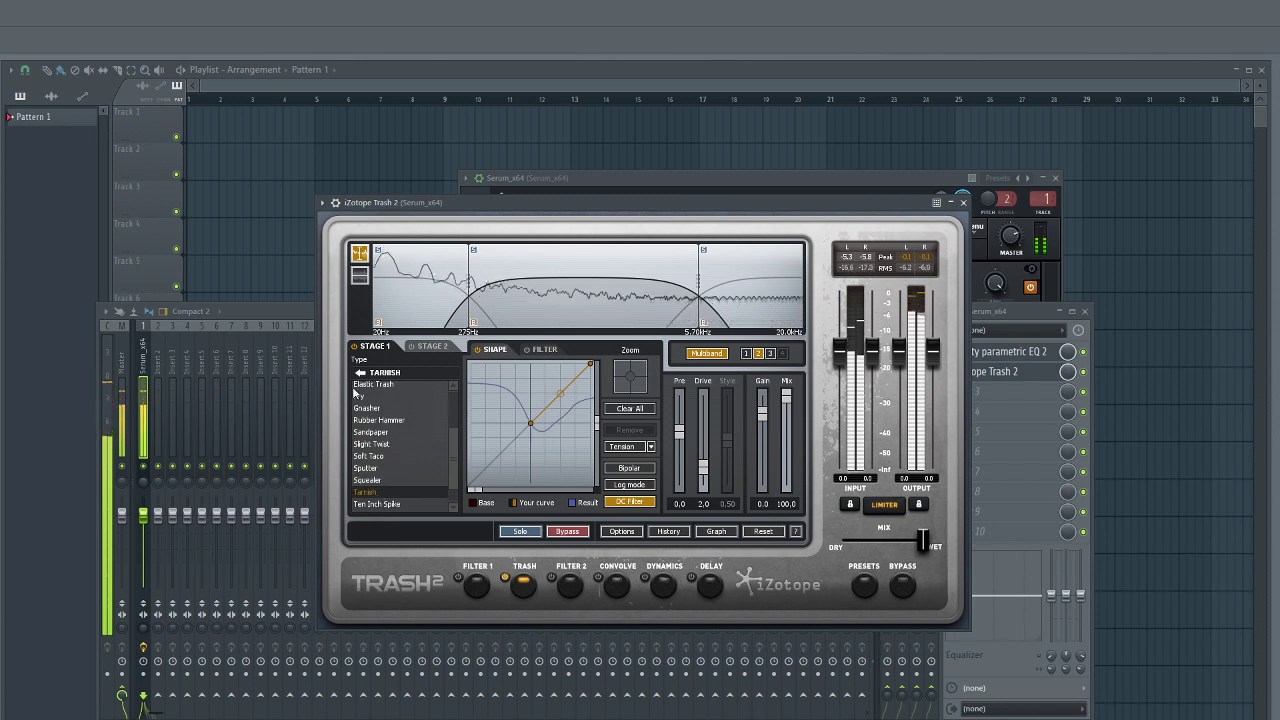
# Change the middle band's distortion to Crunchy Grunge from the Drive category.
pyautogui.click(360, 373)
pyautogui.click(376, 411)
pyautogui.click(371, 436)
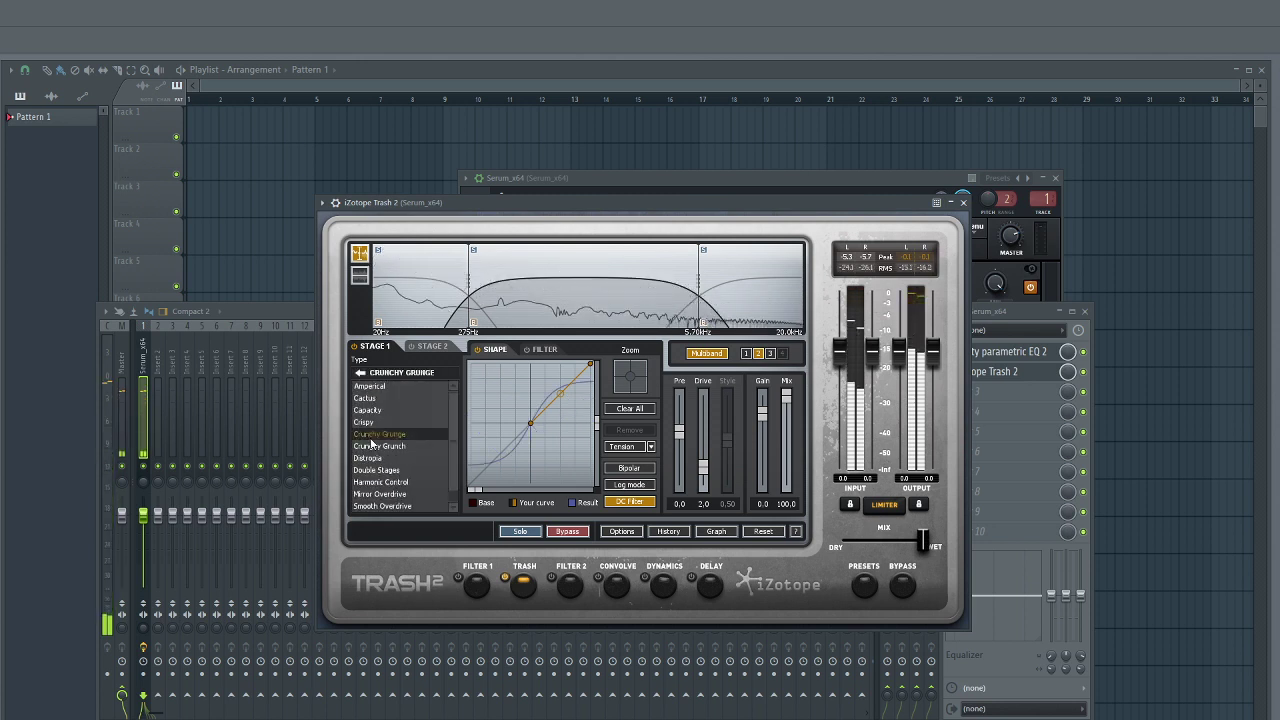
pyautogui.scroll(-1, 380, 456)
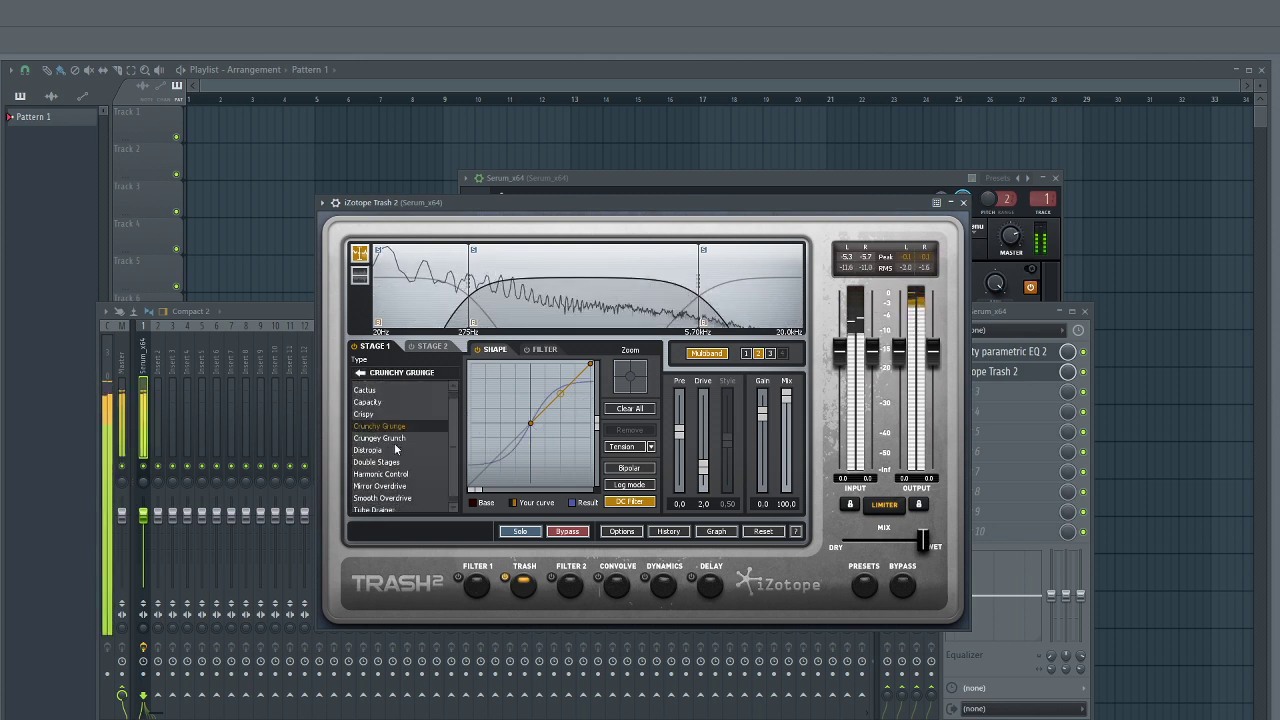
# Bend the middle band's shape curve upward, raise its drive to about 2.3, and change its distortion to Mirror Overdrive.
pyautogui.moveTo(560, 396); pyautogui.dragTo(563, 383)
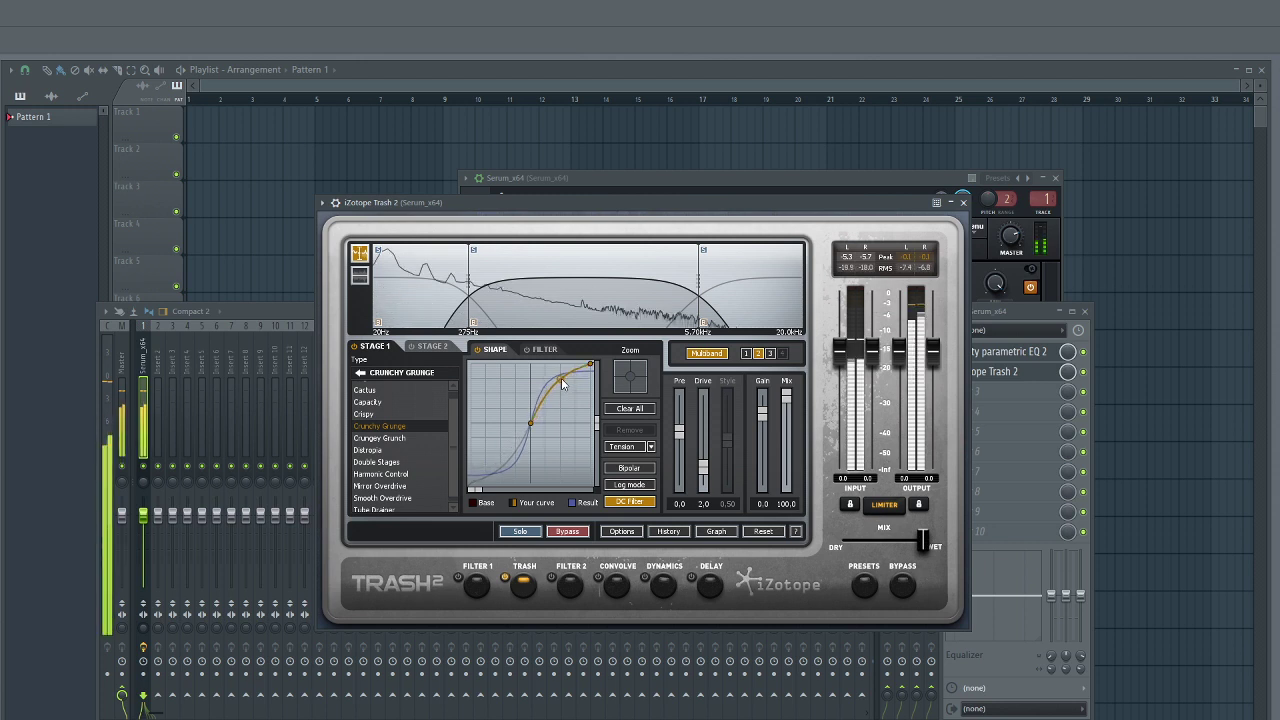
pyautogui.moveTo(704, 467); pyautogui.dragTo(707, 469)
pyautogui.click(397, 486)
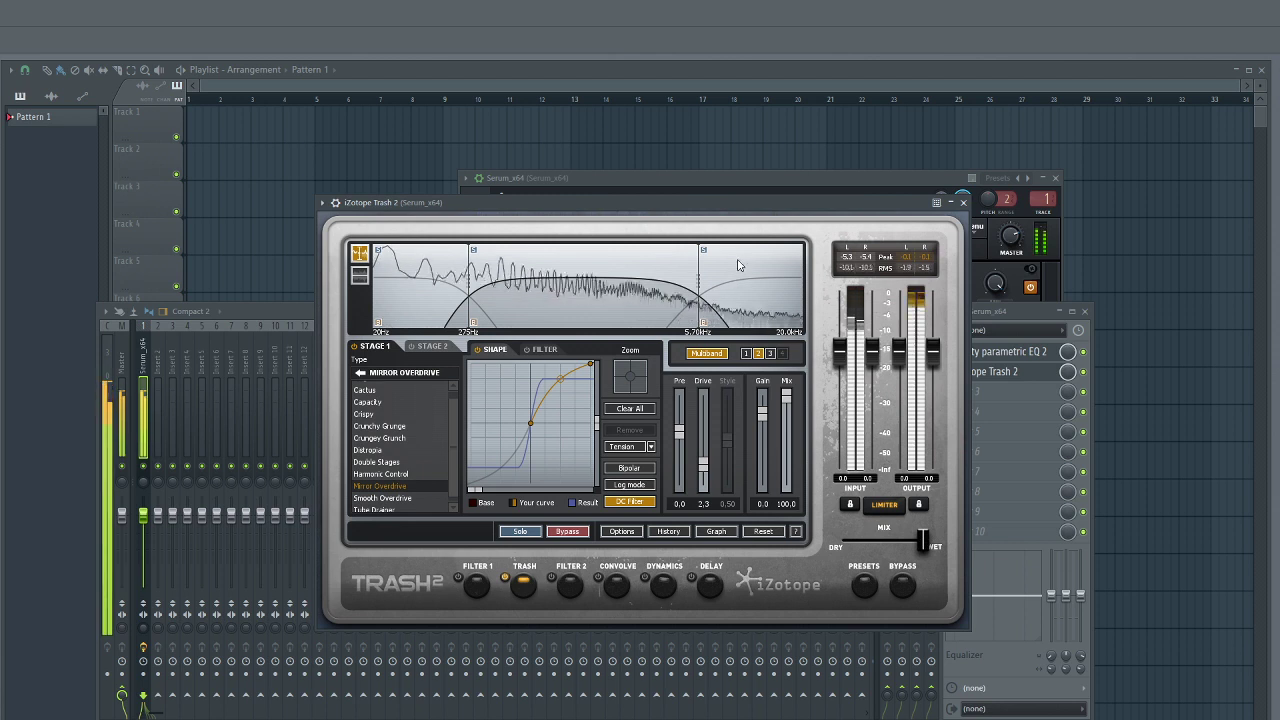
# Apply the Fuzz category's Positive distortion to the high band, bend its curve strongly upward, and raise the drive to about 3.1.
pyautogui.click(360, 372)
pyautogui.click(366, 385)
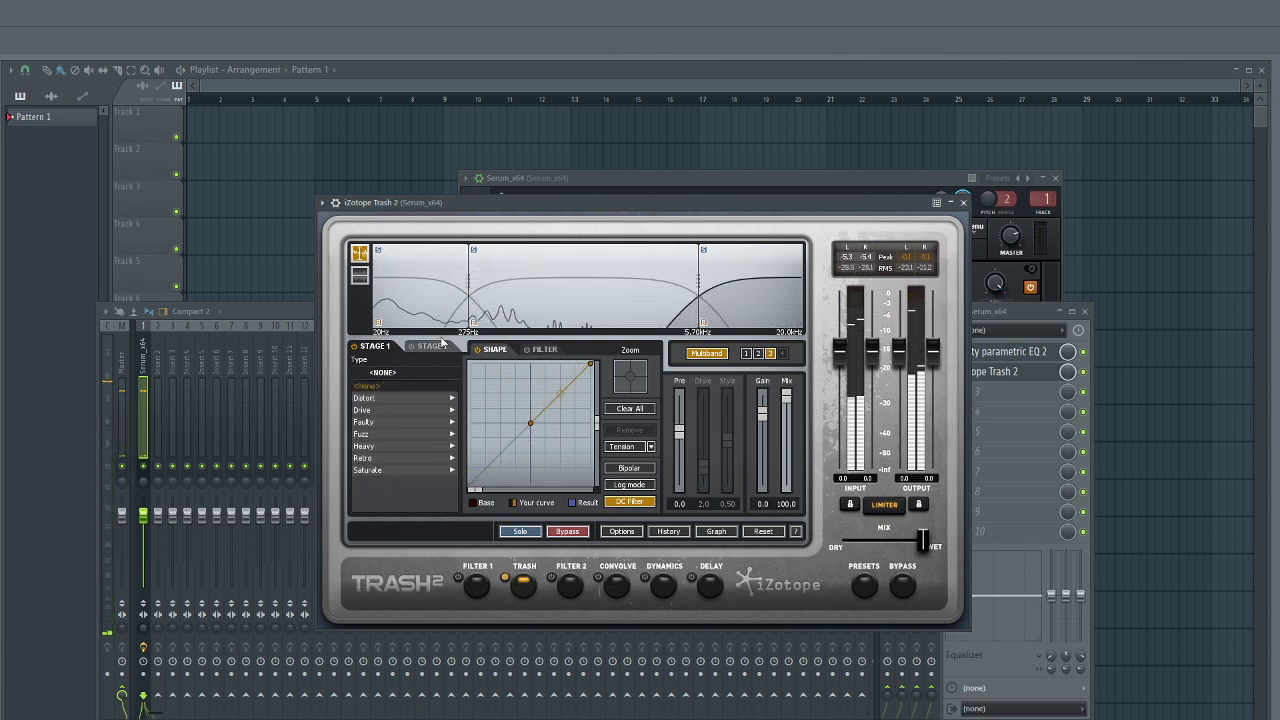
pyautogui.click(381, 438)
pyautogui.click(381, 435)
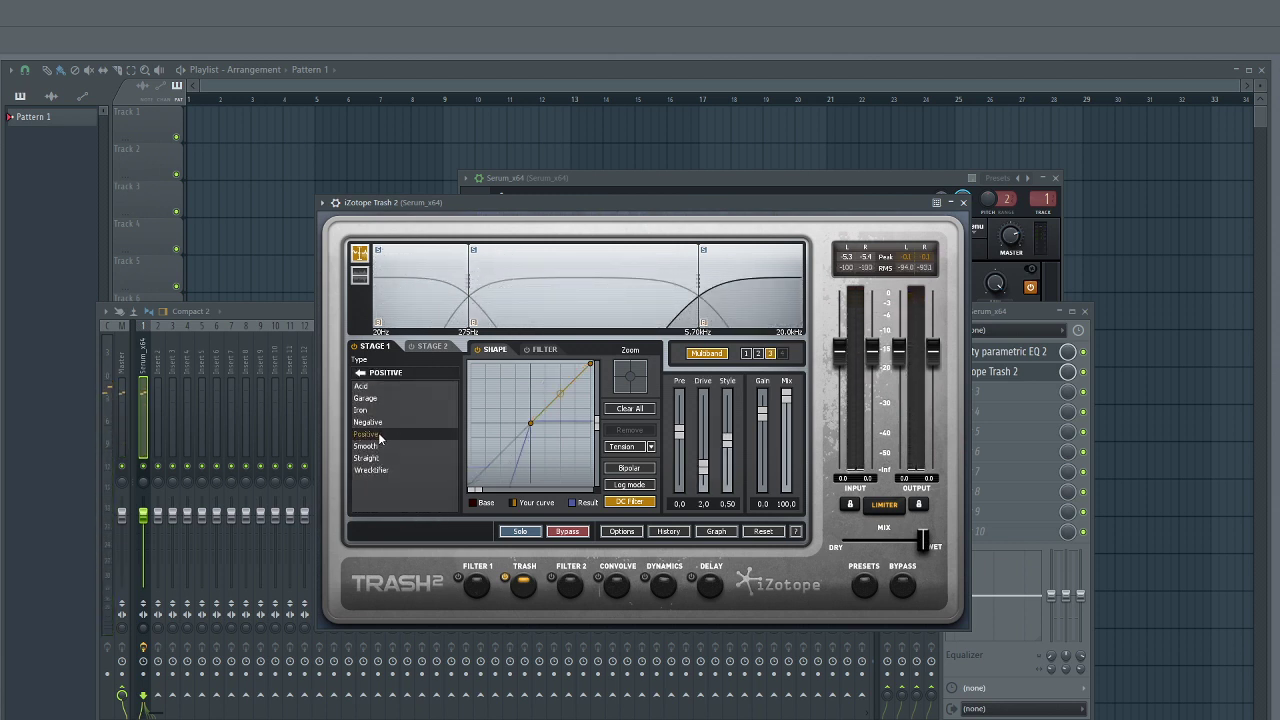
pyautogui.moveTo(560, 393); pyautogui.dragTo(562, 375)
pyautogui.moveTo(703, 466)
pyautogui.mouseDown()
pyautogui.moveTo(705, 449)
pyautogui.moveTo(704, 460)
pyautogui.mouseUp()
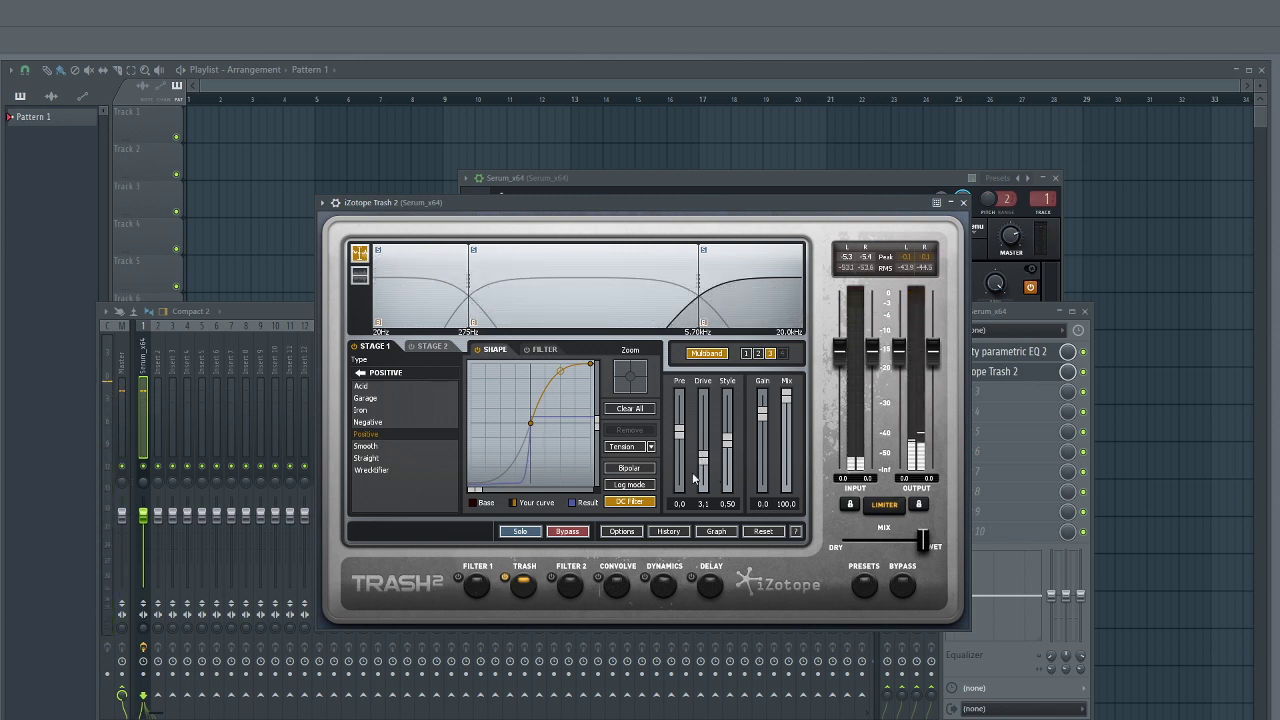
# Enable Filter 2 and set node 4 to about 2029 Hz/0.4 dB, node 5 to 6327 Hz/0.5 dB, and the high shelf to 9761 Hz/-2.6 dB.
pyautogui.click(566, 588)
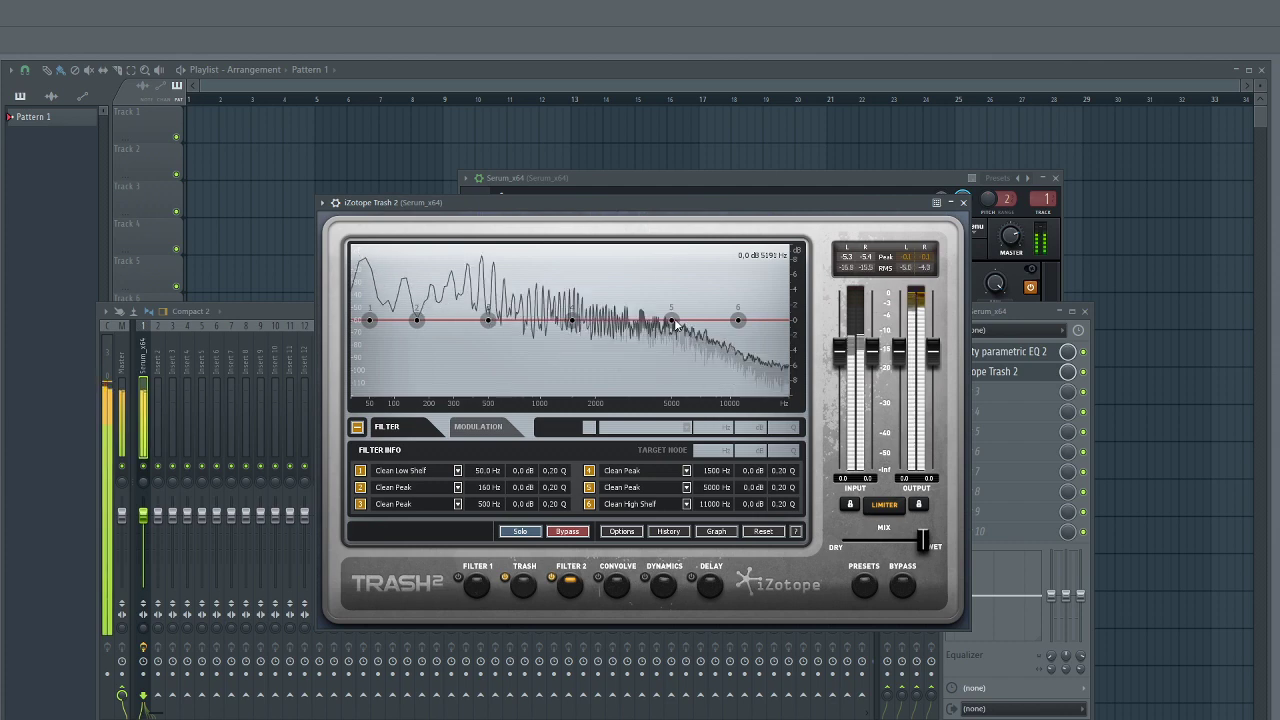
pyautogui.moveTo(672, 320); pyautogui.dragTo(727, 340)
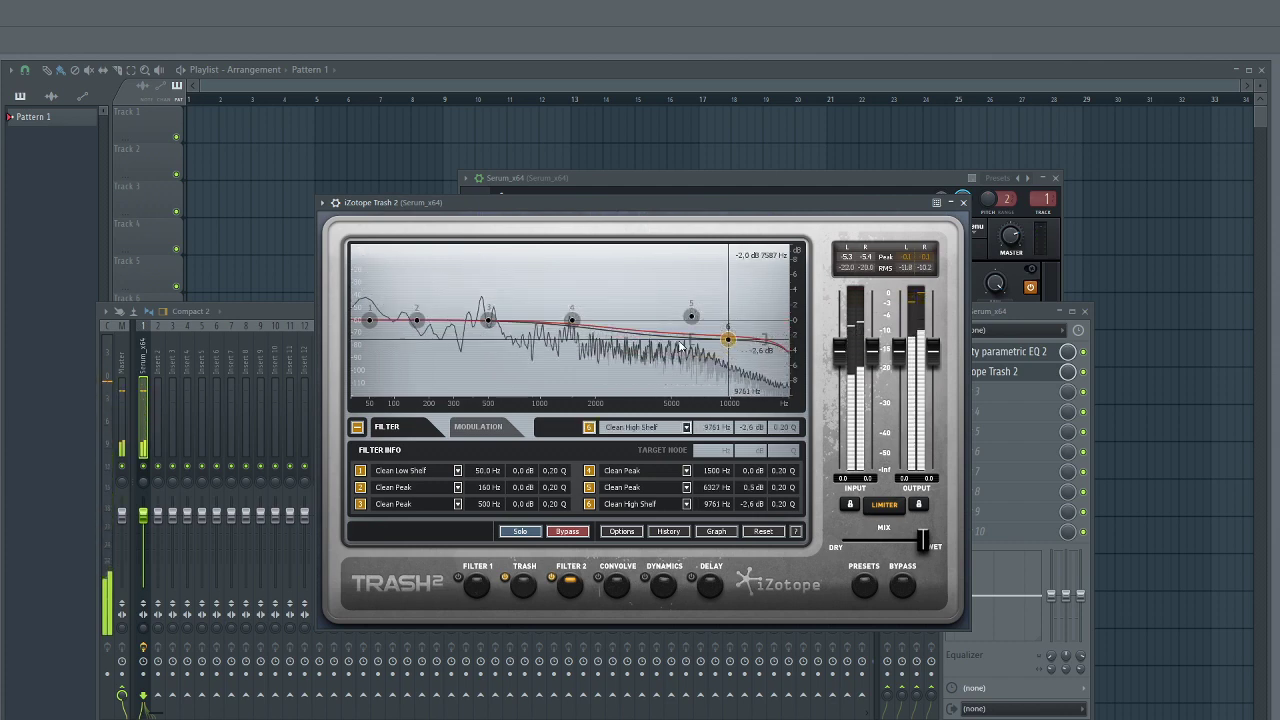
pyautogui.moveTo(572, 320); pyautogui.dragTo(600, 318)
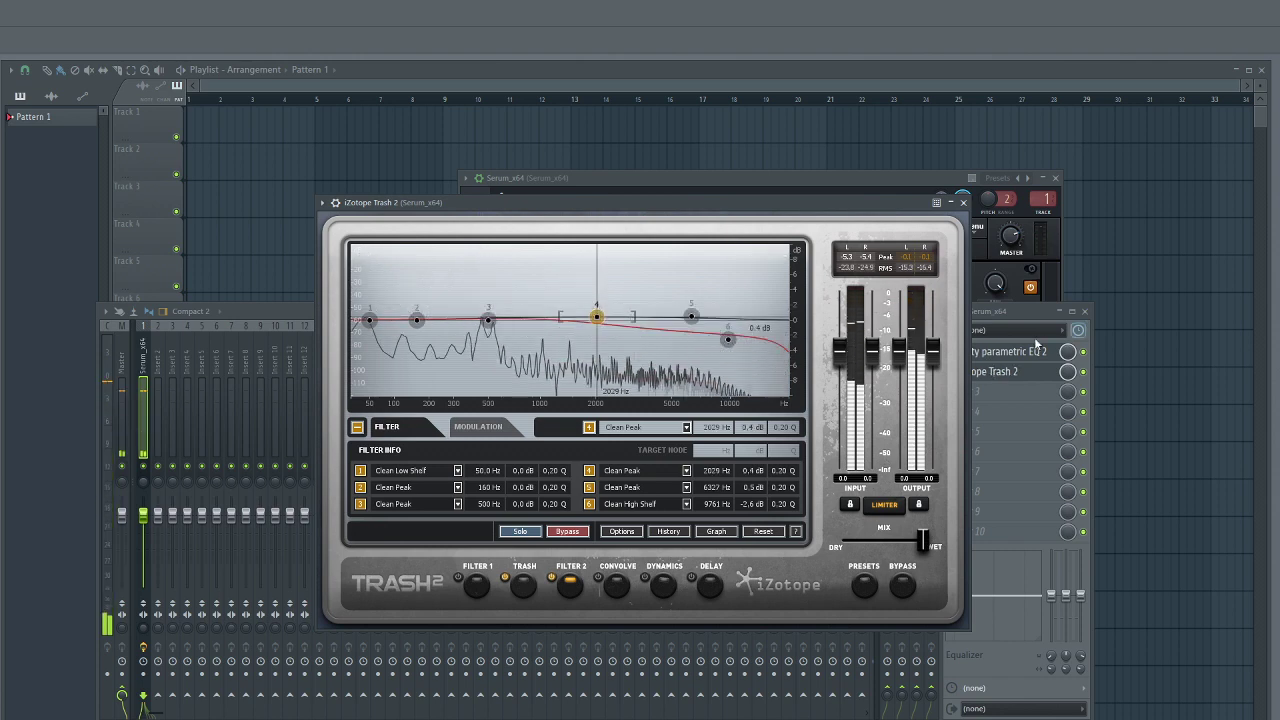
# In the first Fruity Parametric EQ 2, cut band 3 deeply in the mids and lower band 6 slightly.
pyautogui.click(1000, 351)
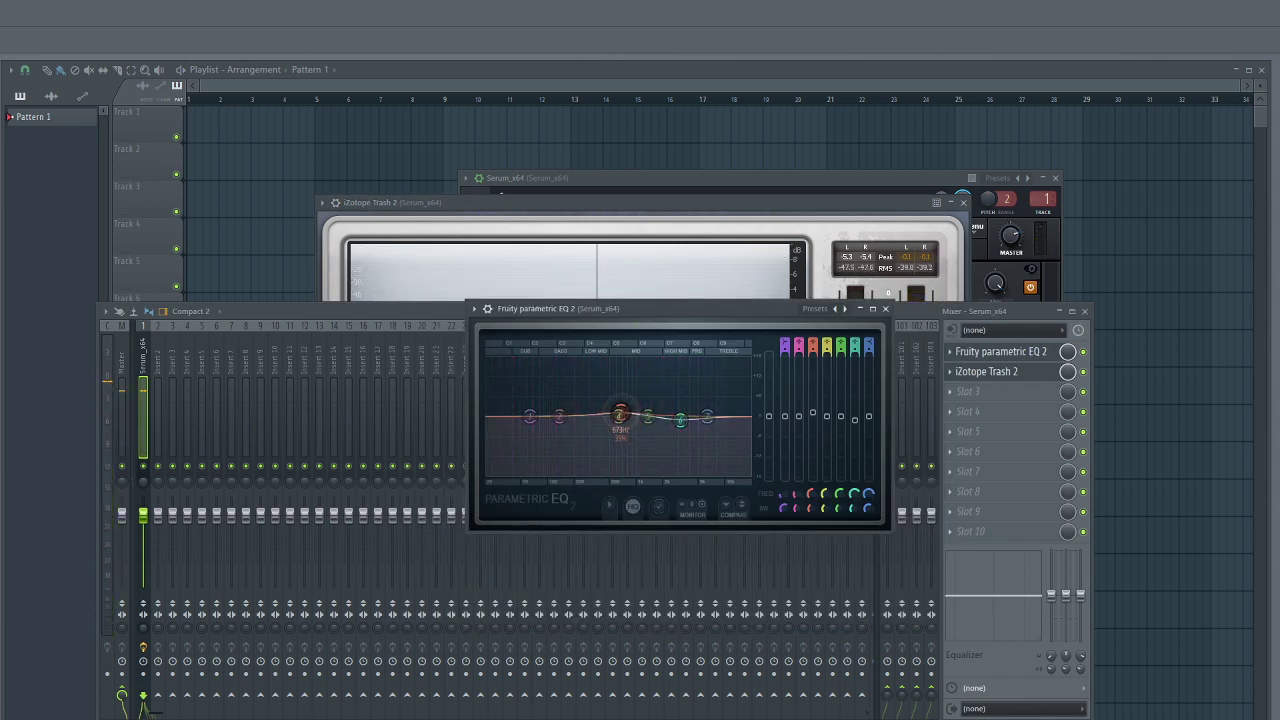
pyautogui.moveTo(630, 418); pyautogui.dragTo(616, 455)
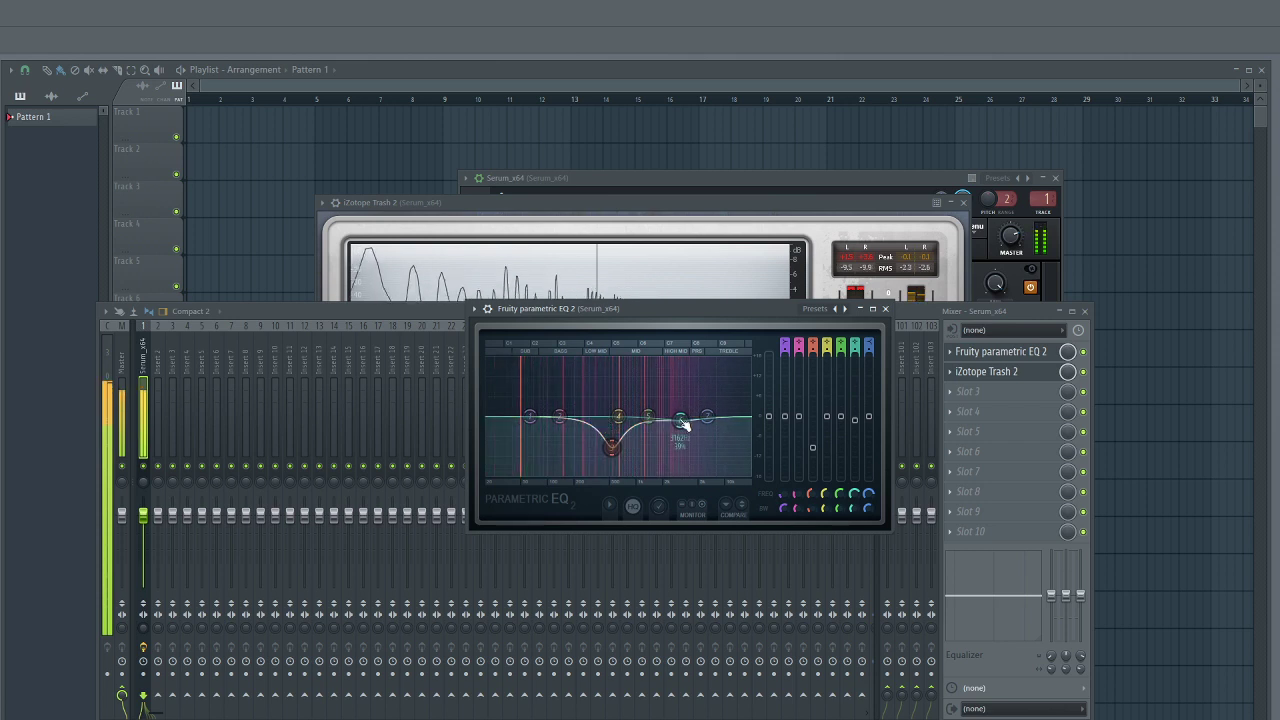
pyautogui.moveTo(682, 422); pyautogui.dragTo(688, 429)
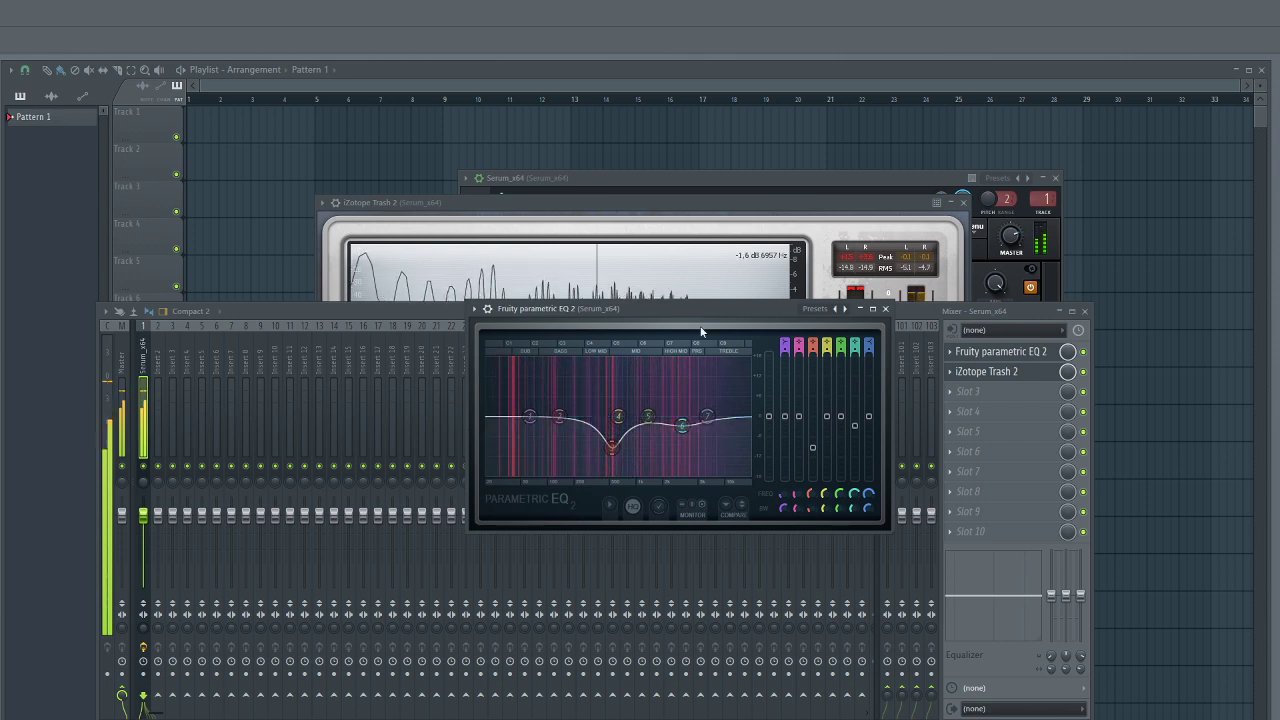
# Enable Convolve in Trash 2 with the Tail - Thud impulse, about 20.9 mix, 7.3 separation and 1.2 width.
pyautogui.click(655, 216)
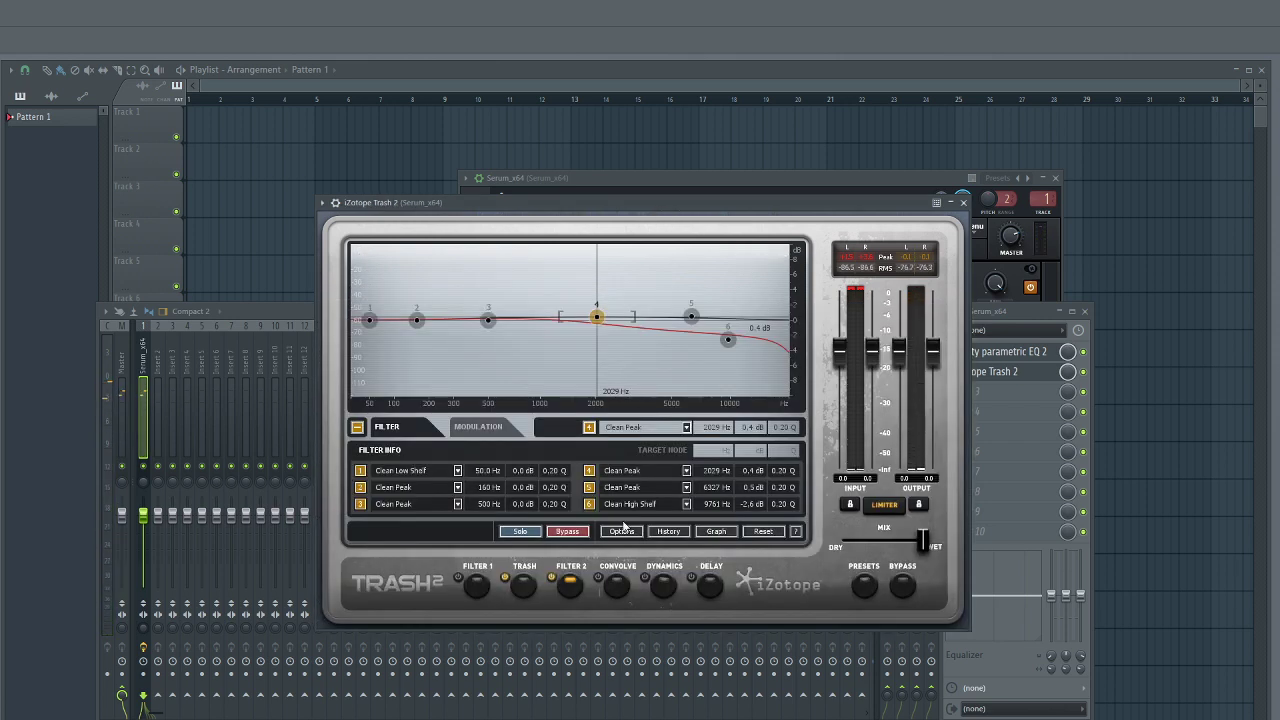
pyautogui.click(617, 586)
pyautogui.click(599, 579)
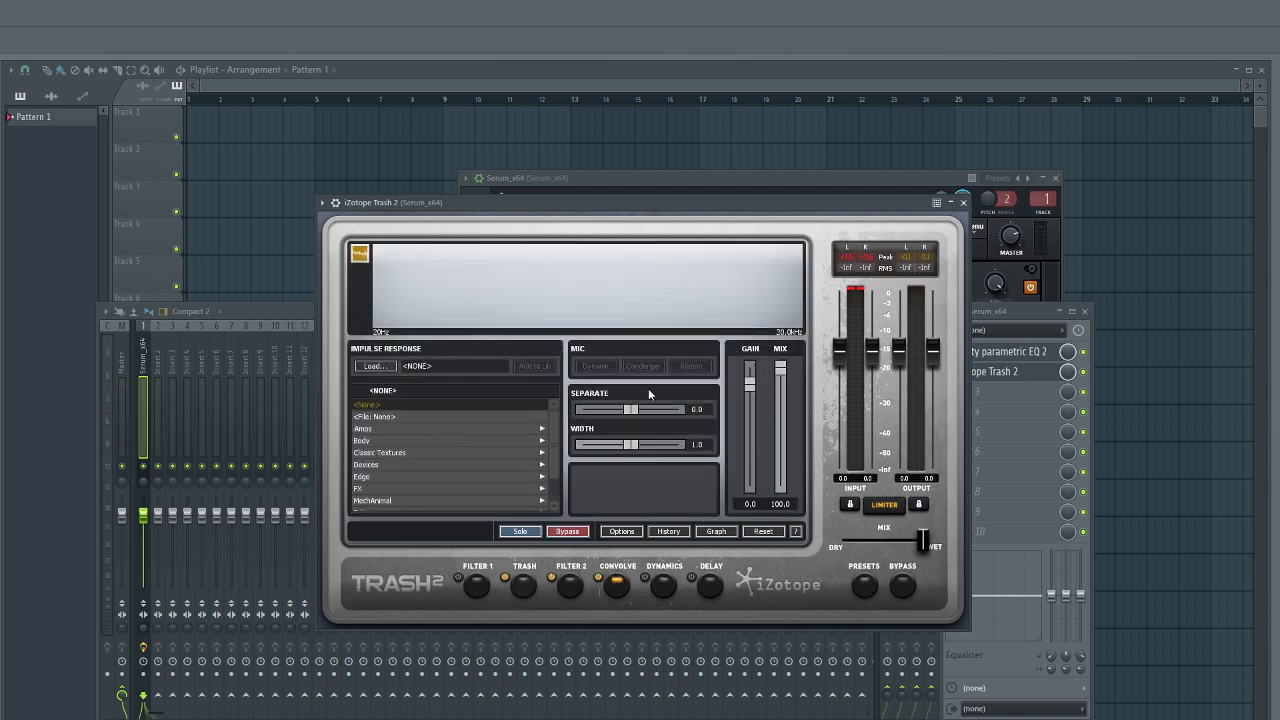
pyautogui.scroll(-3, 405, 488)
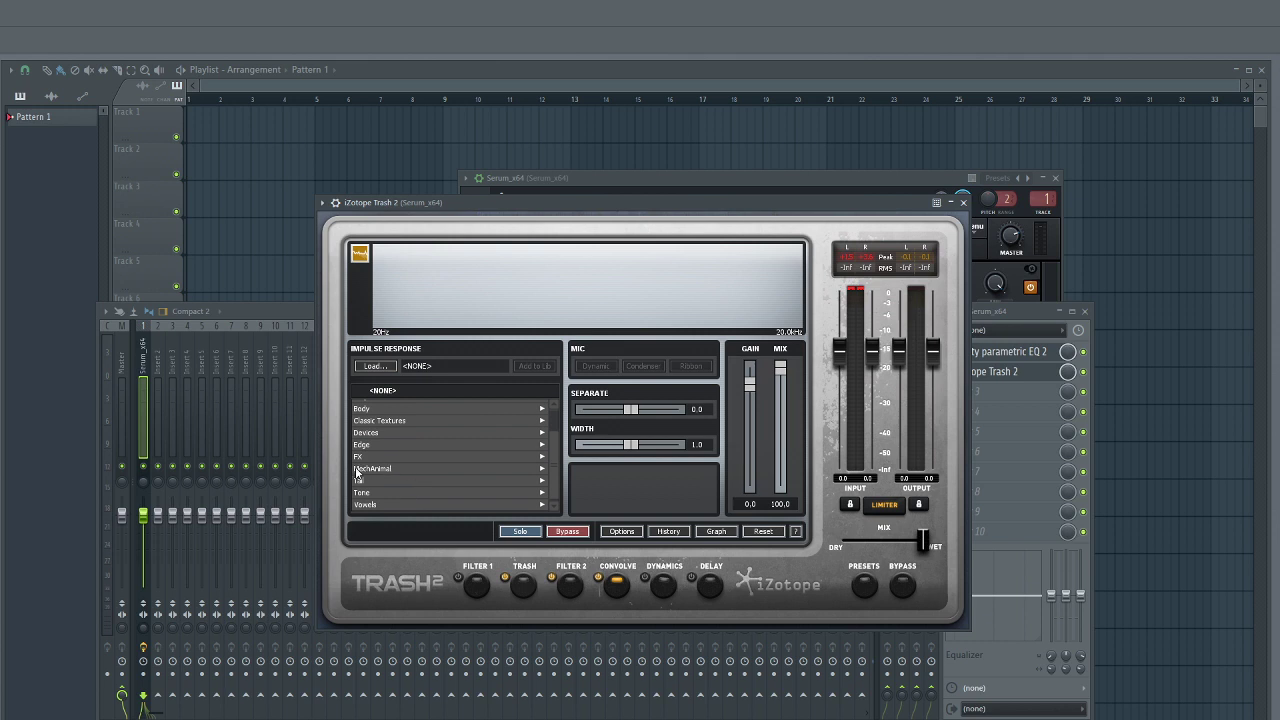
pyautogui.click(365, 482)
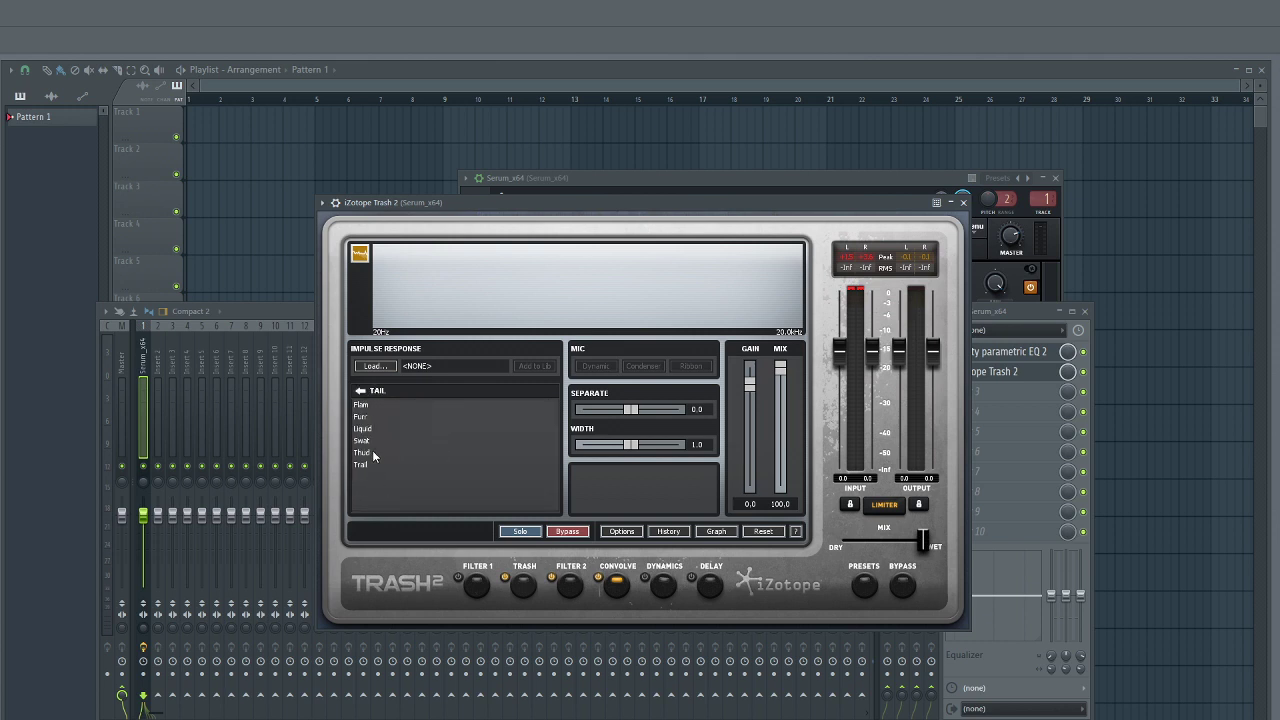
pyautogui.click(362, 452)
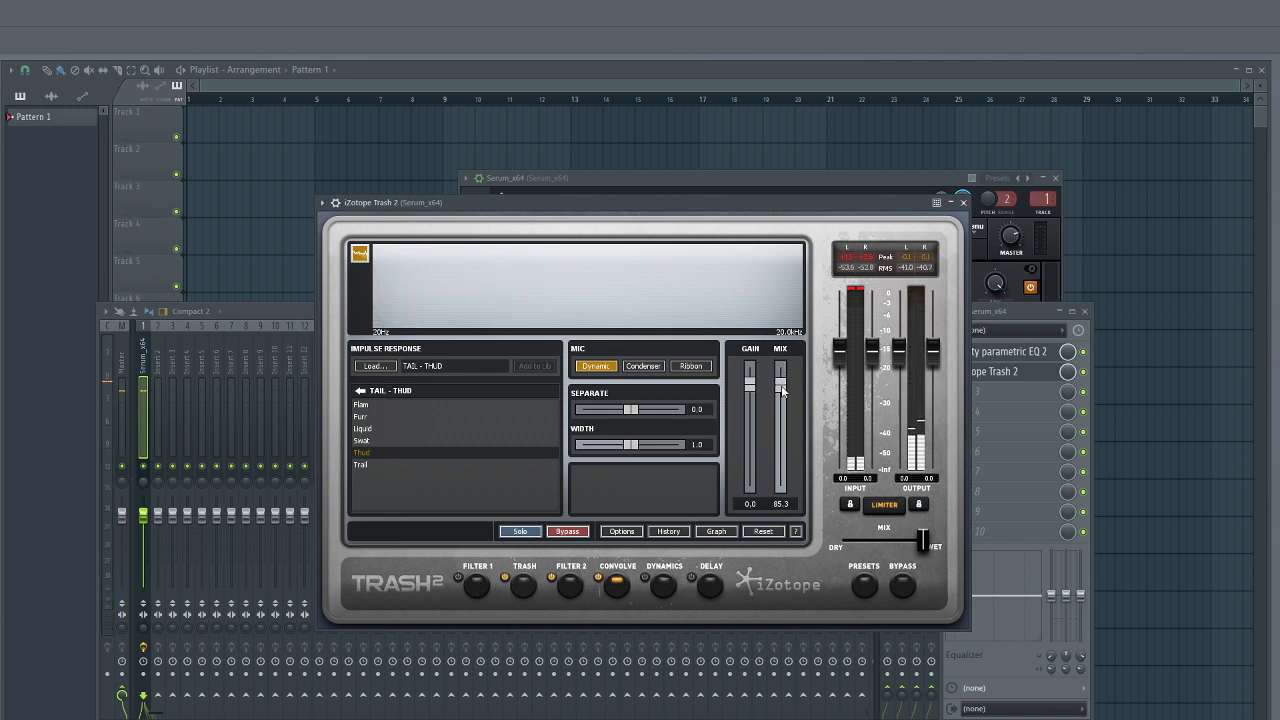
pyautogui.moveTo(785, 473); pyautogui.dragTo(781, 464)
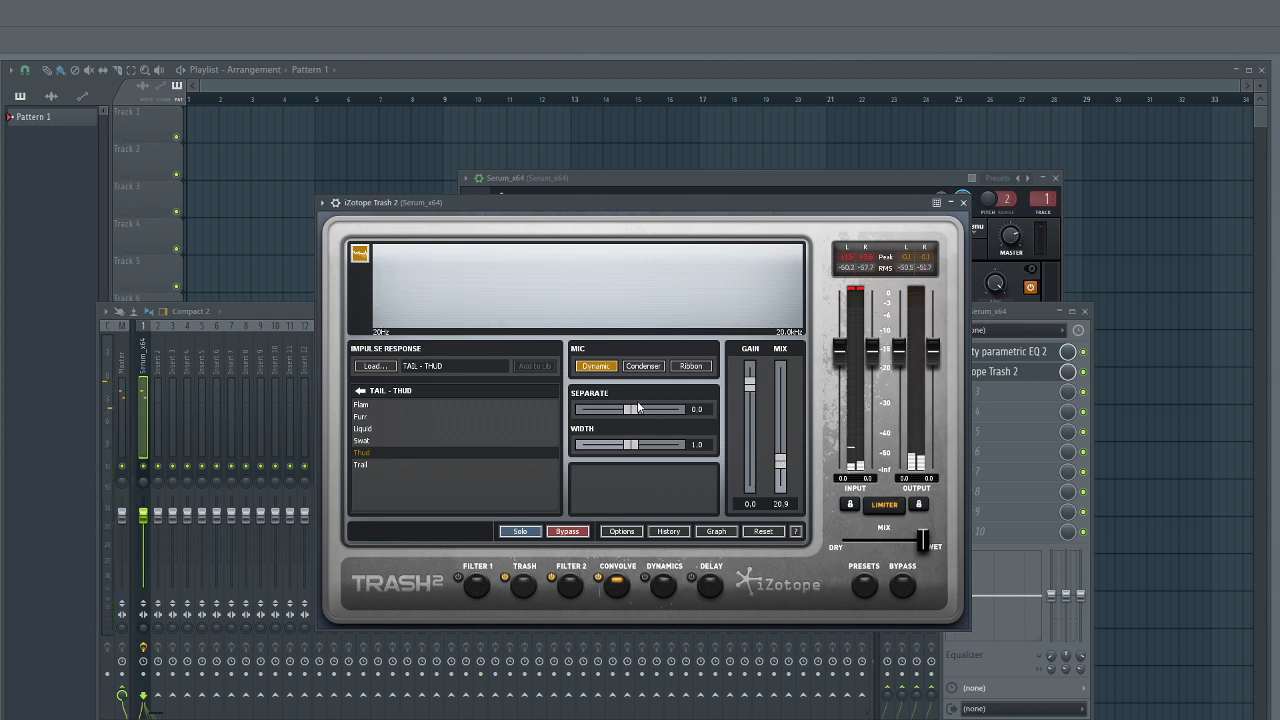
pyautogui.moveTo(640, 409); pyautogui.dragTo(642, 447)
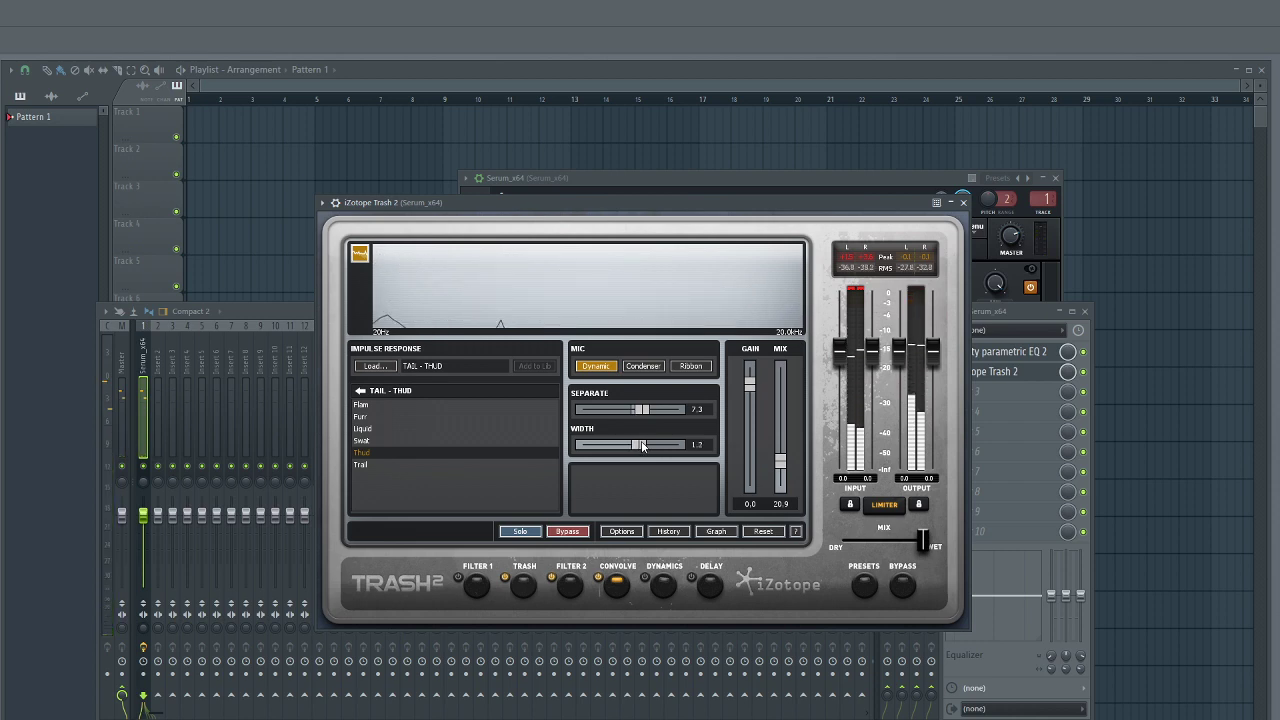
# Enable Trash 2's Dynamics module and set the compressor ratio to about 2.8:1.
pyautogui.click(663, 589)
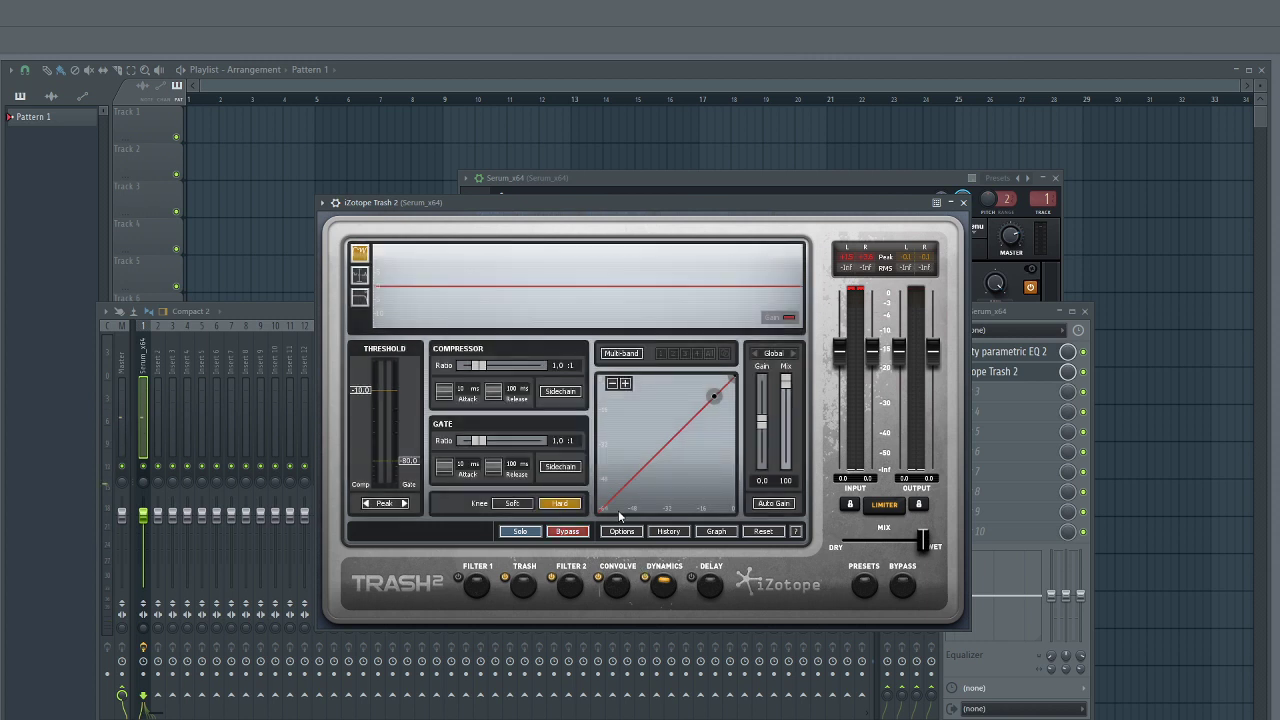
pyautogui.moveTo(488, 372); pyautogui.dragTo(499, 369)
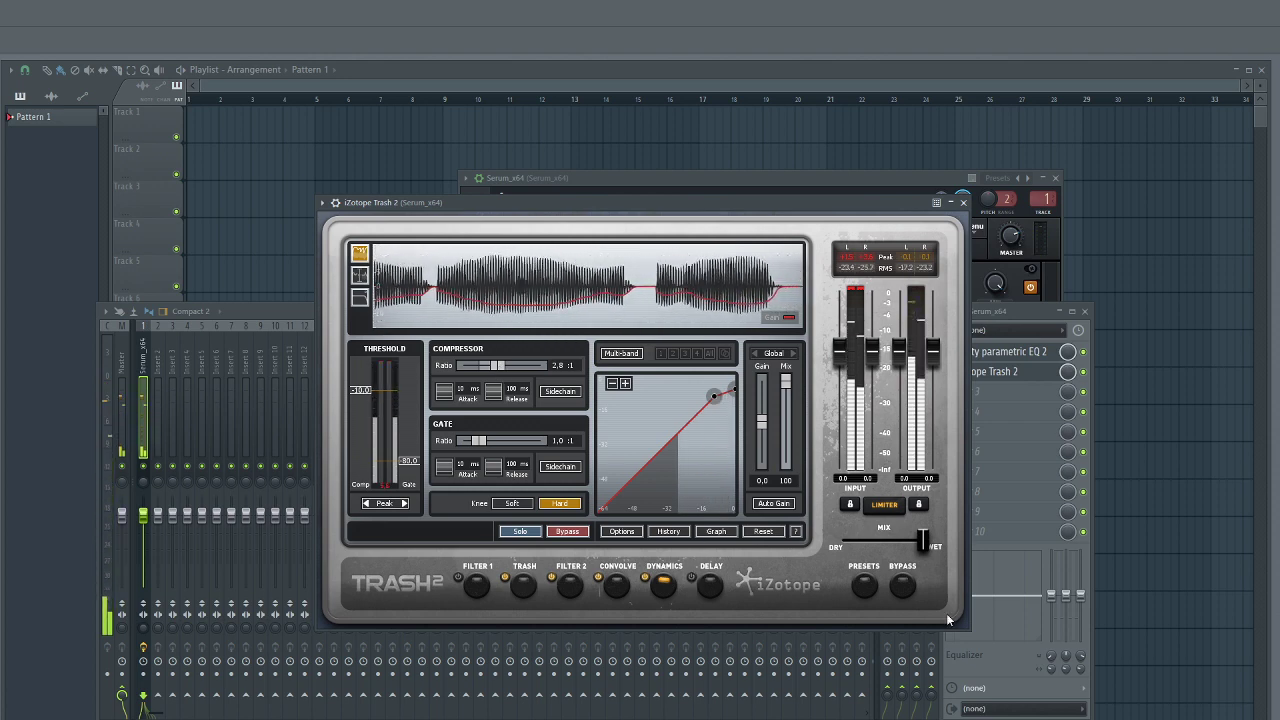
# Add Fruity WaveShaper after Trash 2 on the Serum mixer track and bend its curve slightly upward.
pyautogui.click(1022, 312)
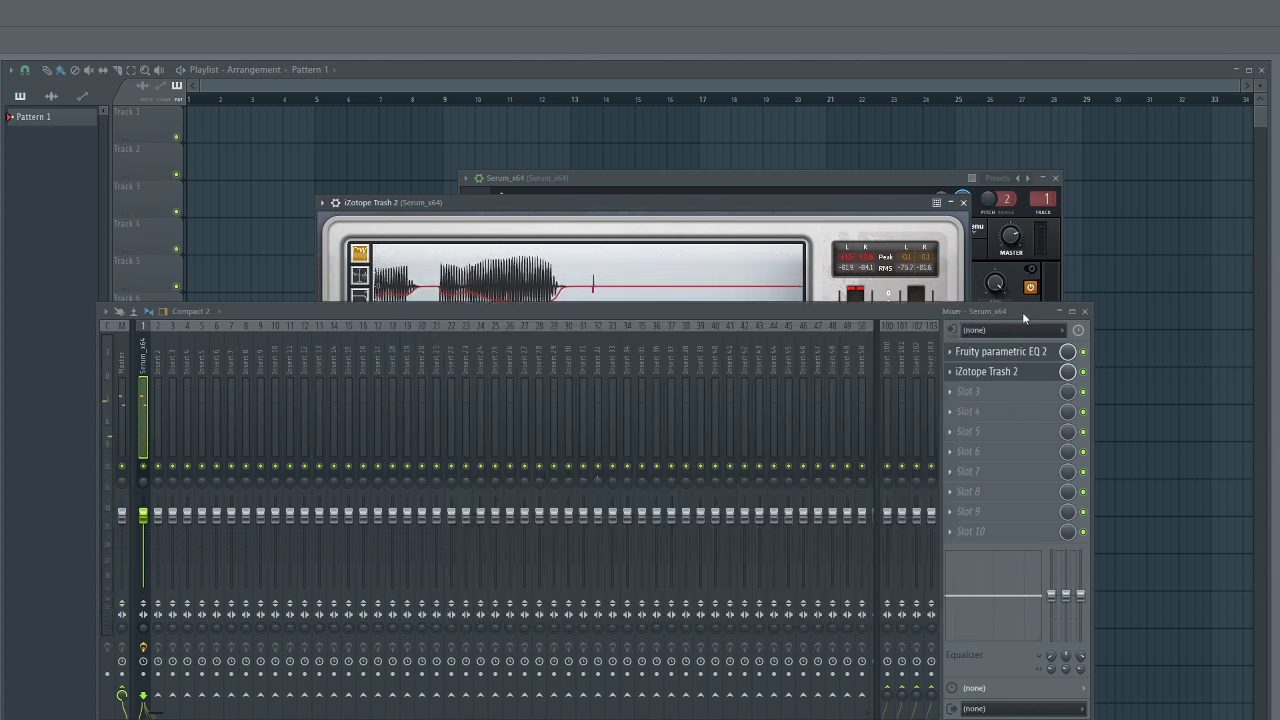
pyautogui.click(988, 394)
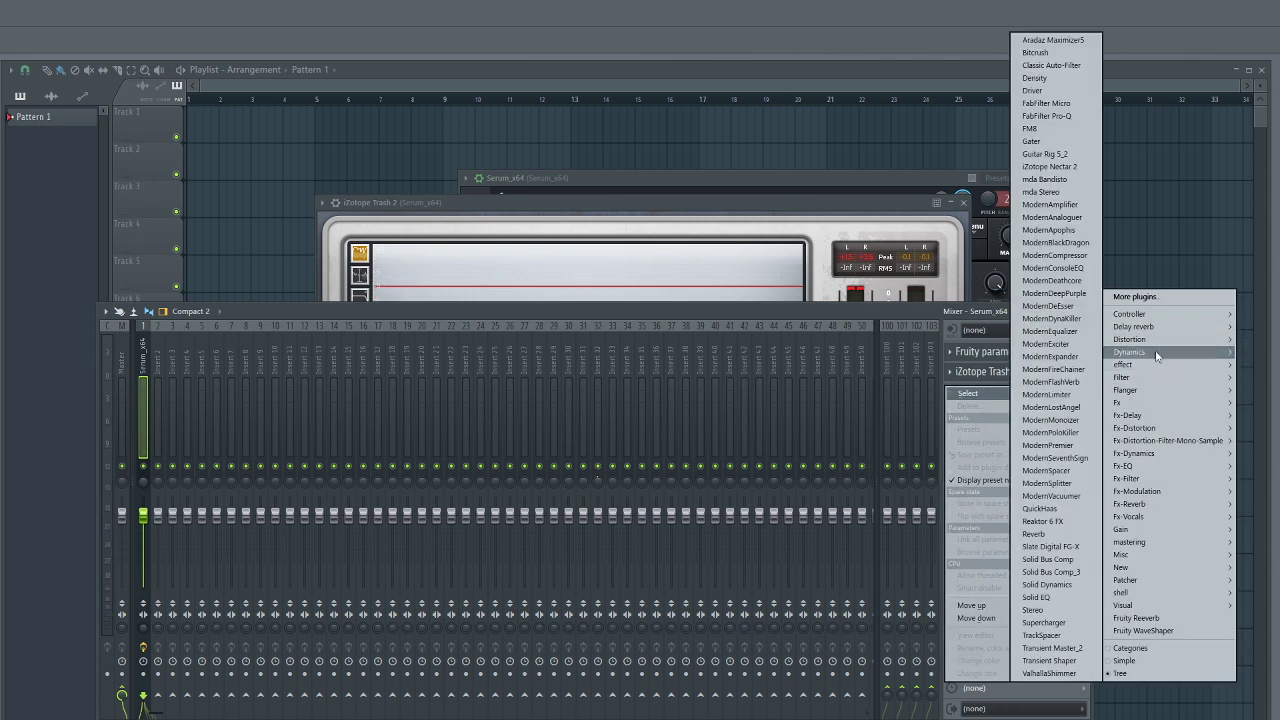
pyautogui.moveTo(1157, 351)
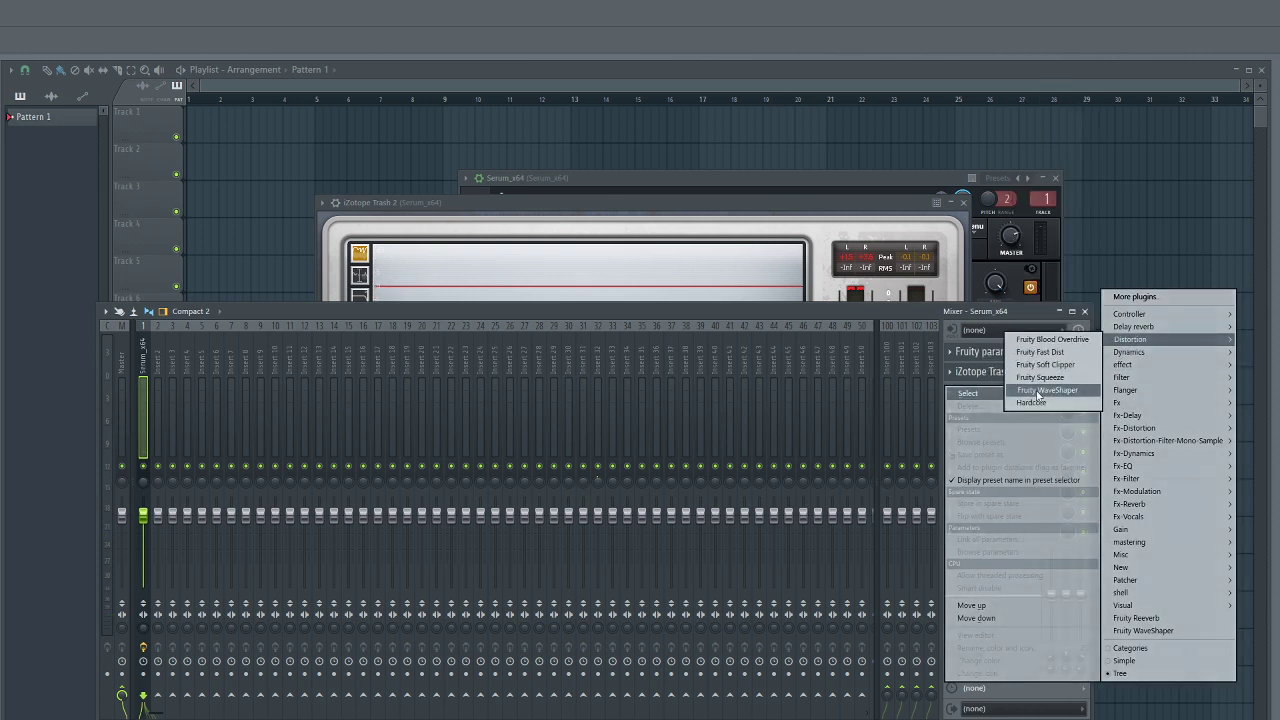
pyautogui.click(1050, 390)
pyautogui.moveTo(208, 253); pyautogui.dragTo(533, 302)
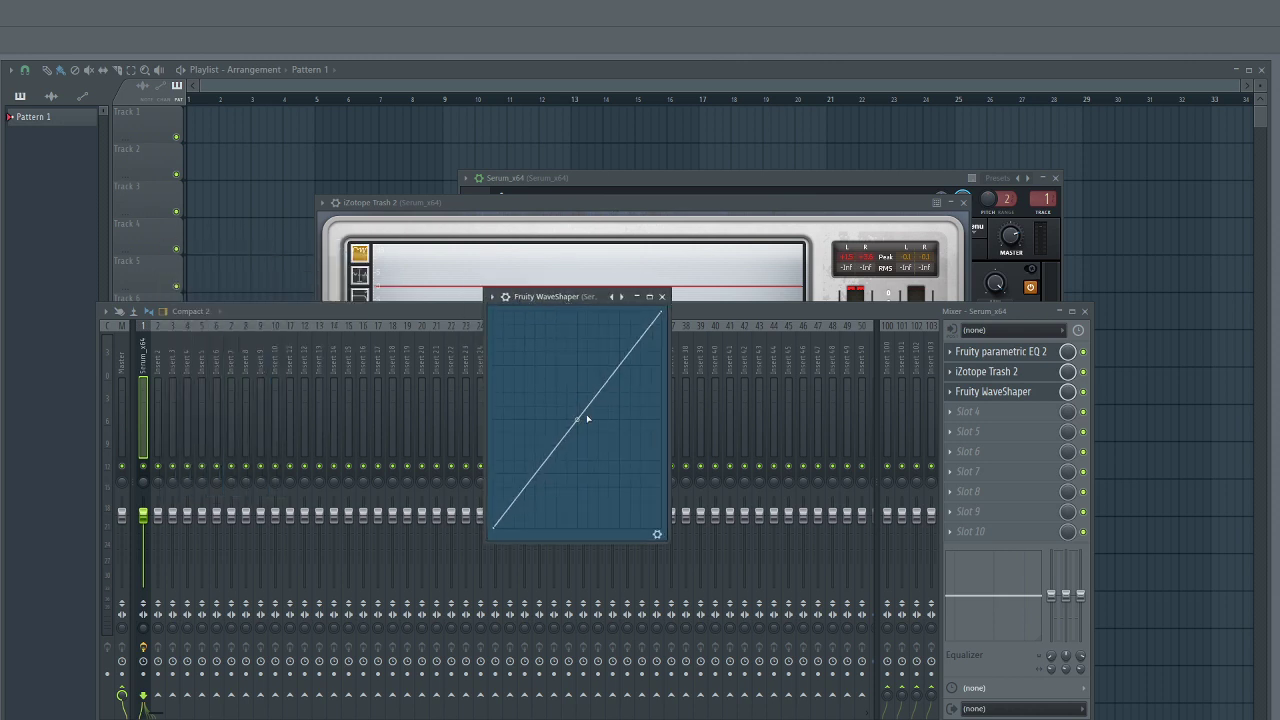
pyautogui.moveTo(577, 419); pyautogui.dragTo(576, 396)
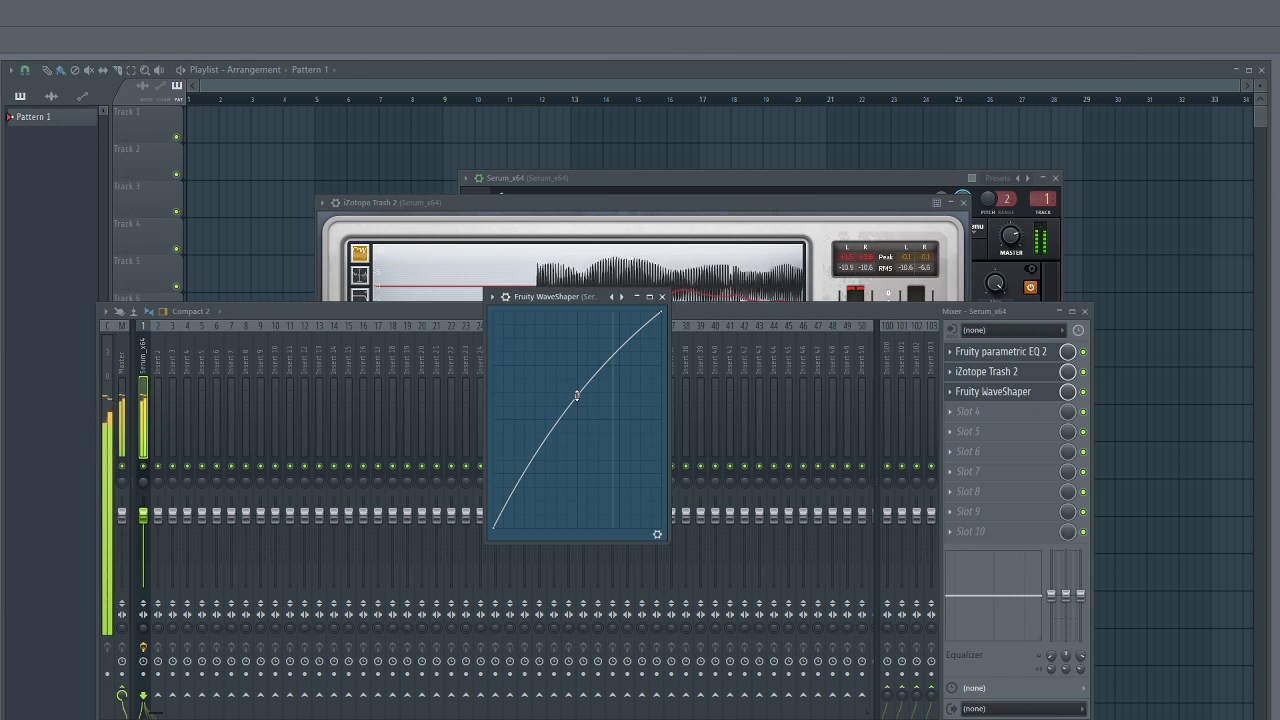
# Insert a second Fruity Parametric EQ 2 between Trash 2 and the WaveShaper.
pyautogui.click(977, 414)
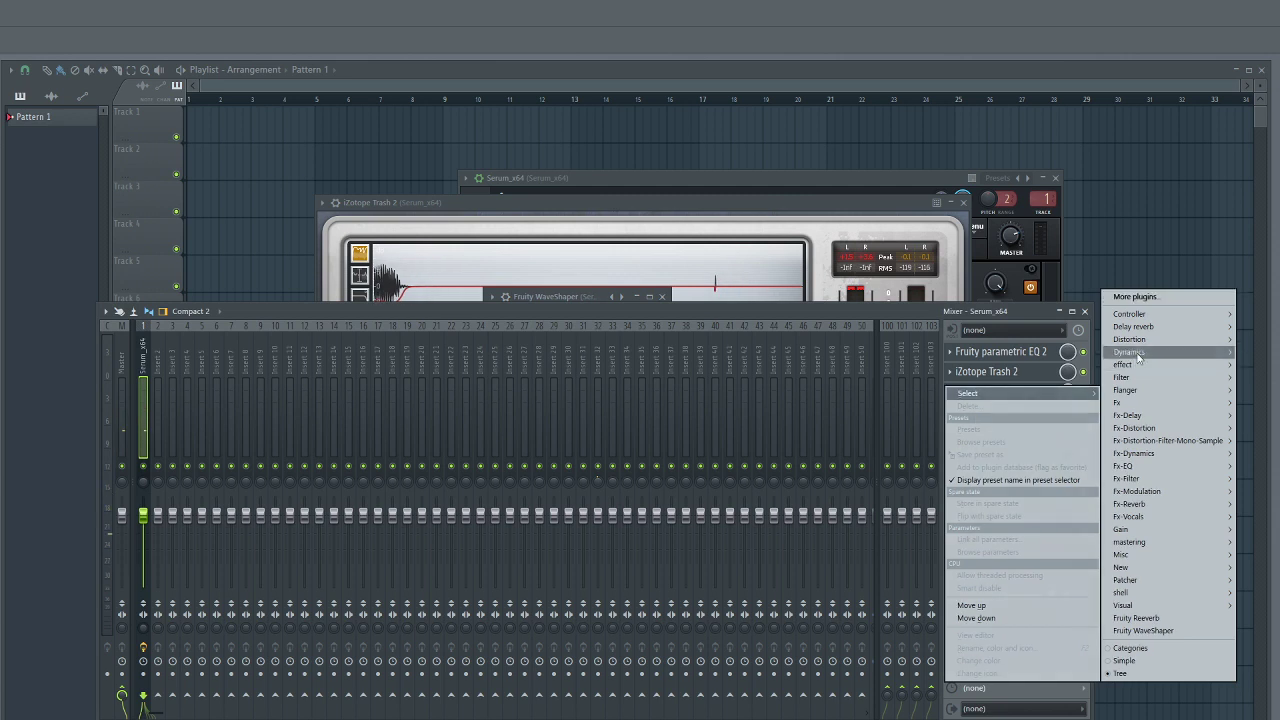
pyautogui.moveTo(1138, 381)
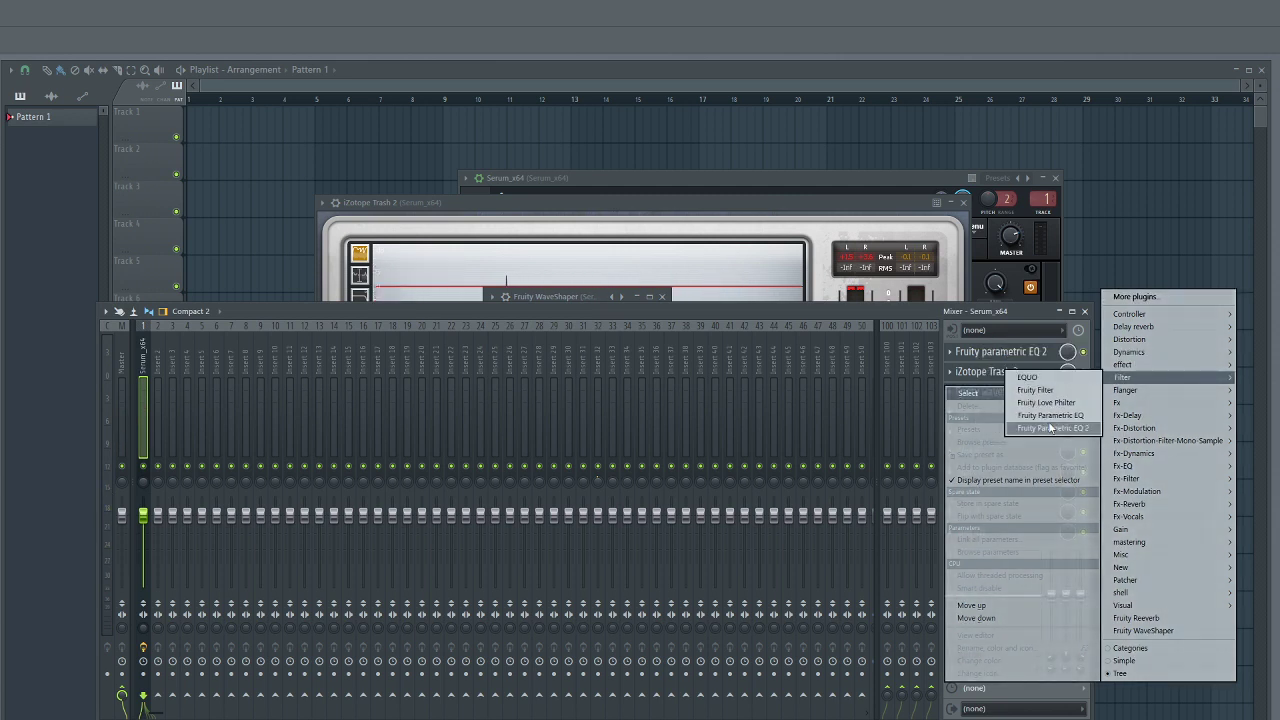
pyautogui.click(1050, 420)
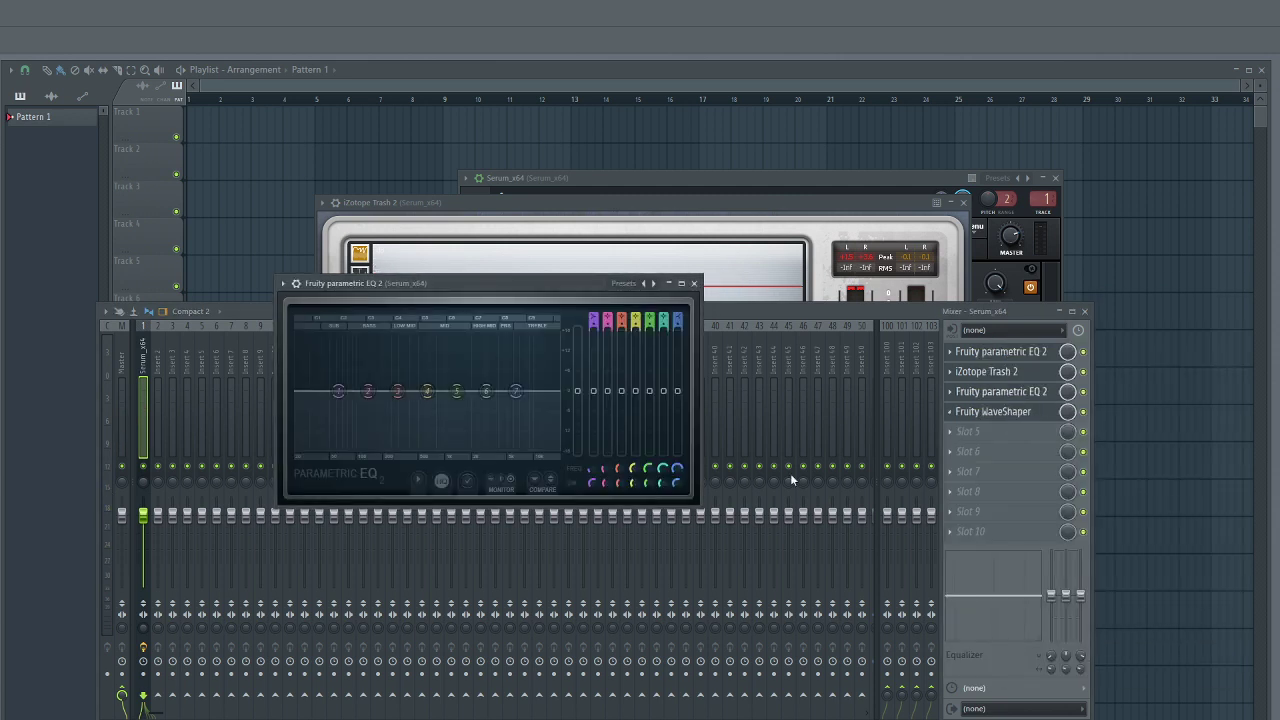
# Shape the second EQ with a narrow band 5 cut, a slight band 4 dip and a small band 7 boost.
pyautogui.moveTo(457, 391); pyautogui.dragTo(411, 398)
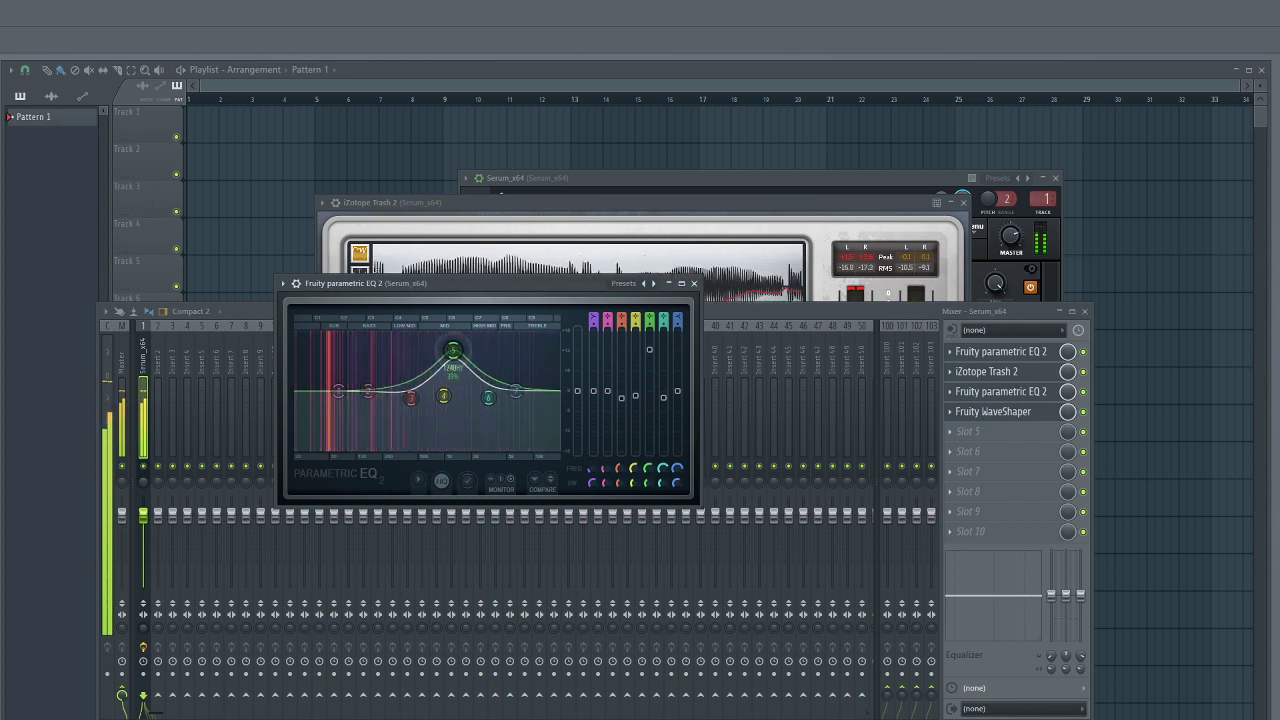
pyautogui.scroll(-4, 450, 402)
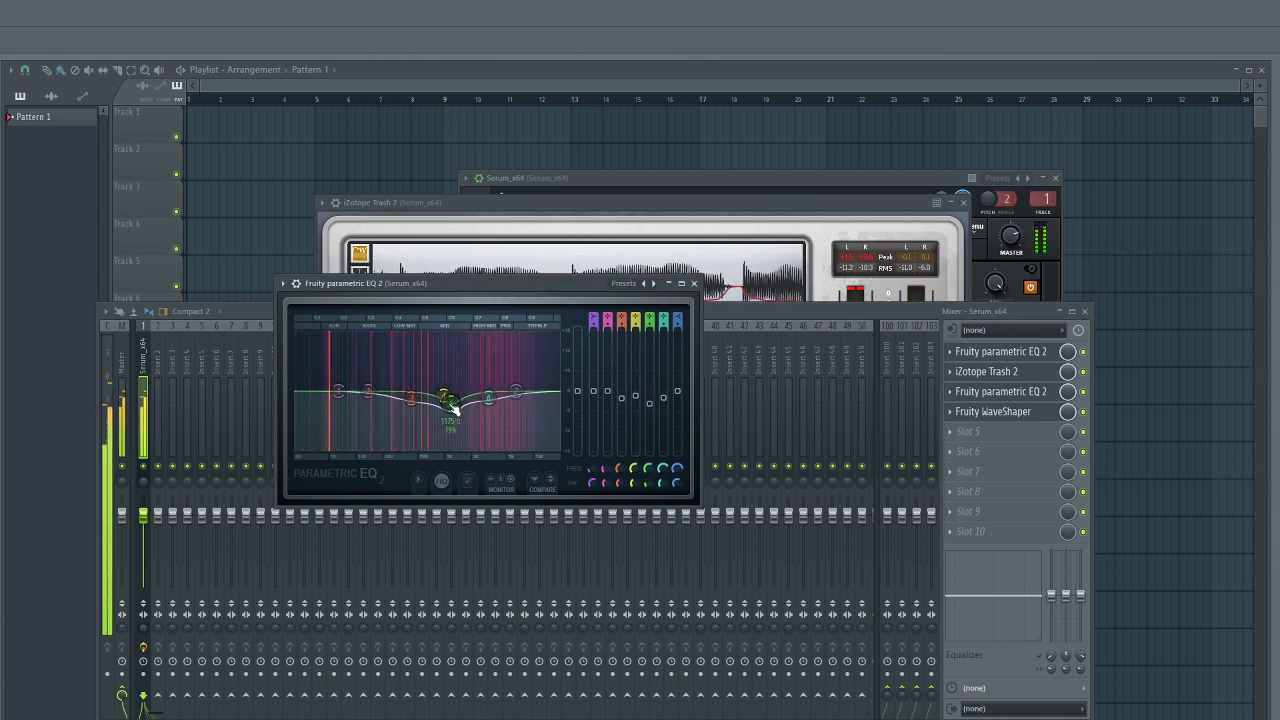
pyautogui.moveTo(488, 398)
pyautogui.mouseDown()
pyautogui.moveTo(489, 382)
pyautogui.moveTo(518, 388)
pyautogui.moveTo(490, 391)
pyautogui.mouseUp()
pyautogui.moveTo(411, 398); pyautogui.dragTo(417, 382)
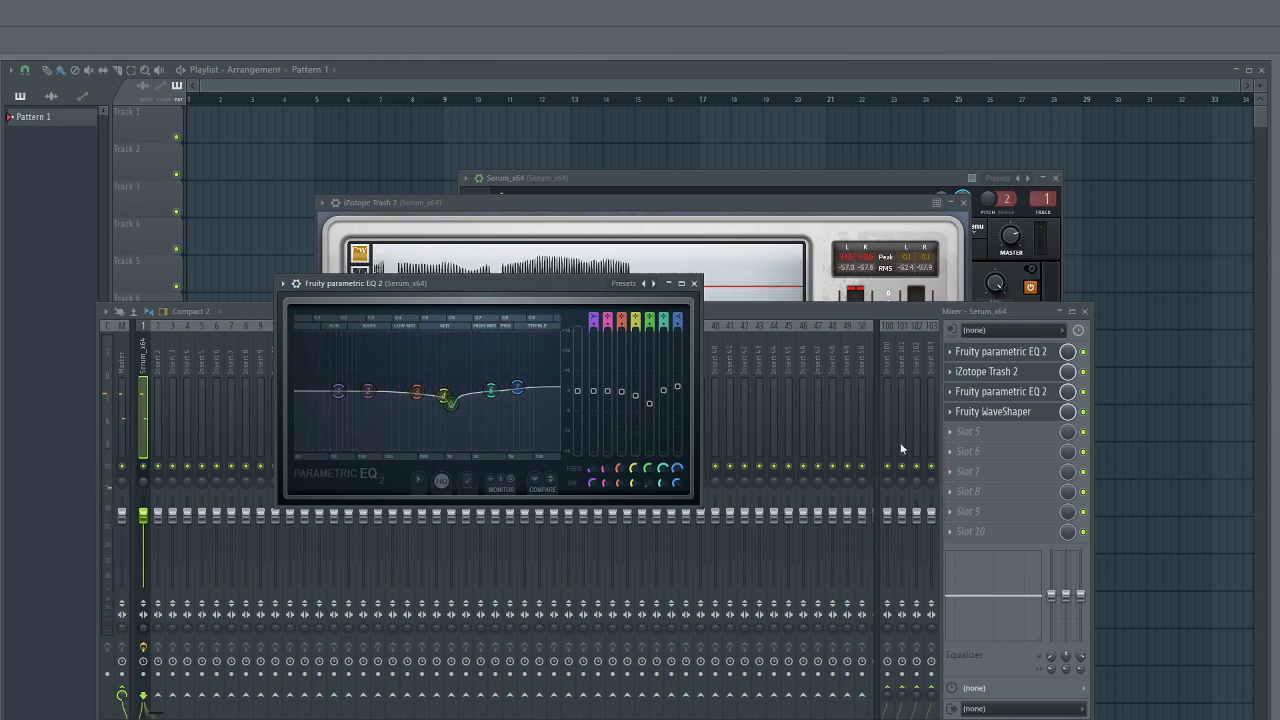
# Load Fruity Reeverb in the first effect slot of mixer send track Insert 100.
pyautogui.click(886, 365)
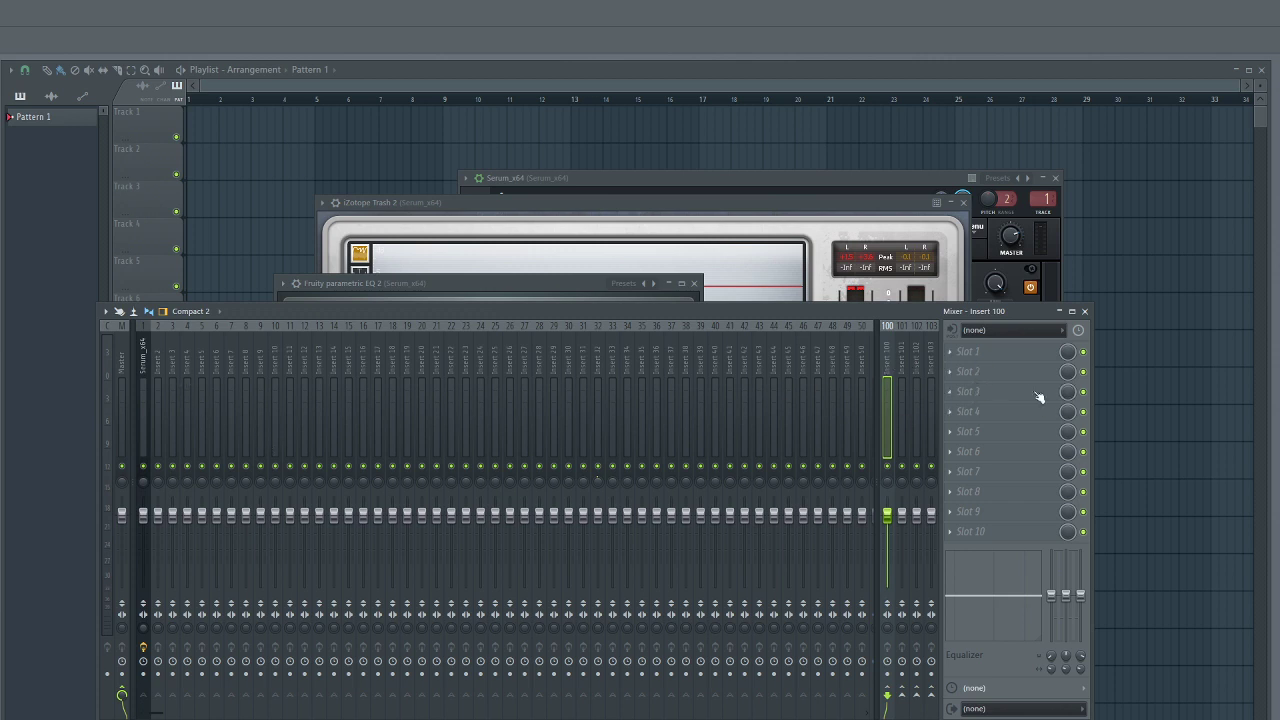
pyautogui.click(963, 350)
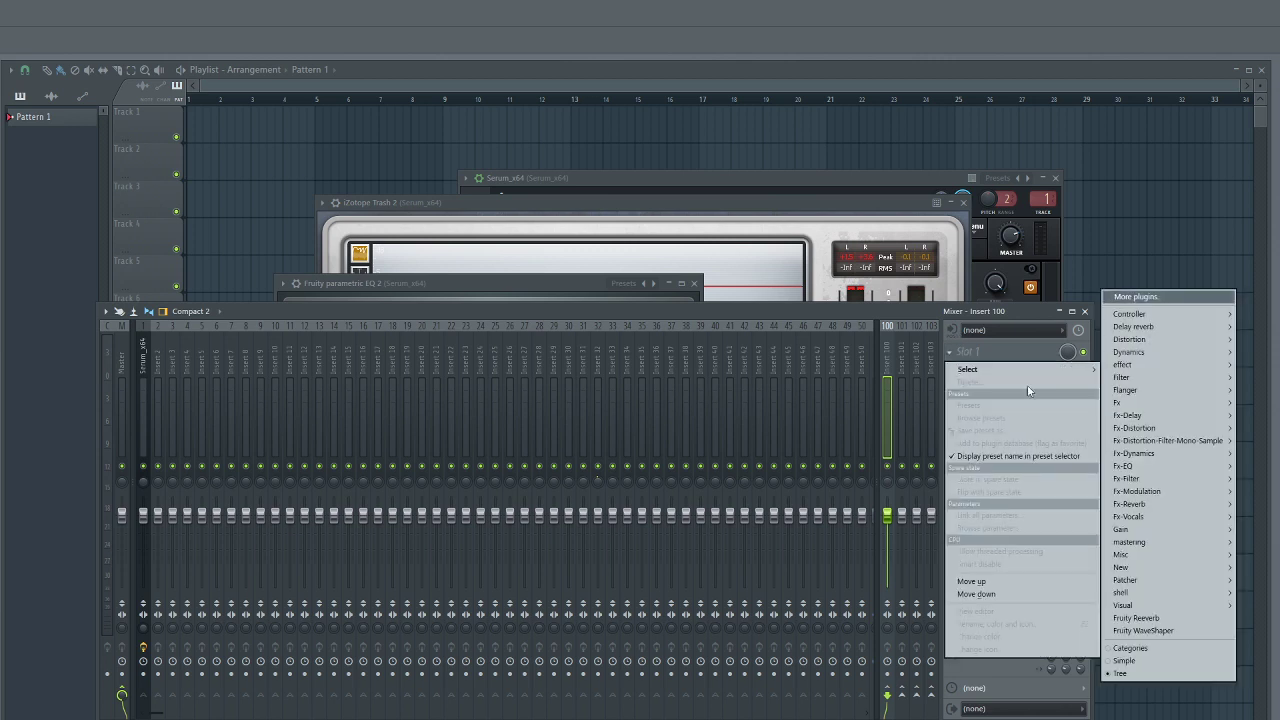
pyautogui.click(1150, 619)
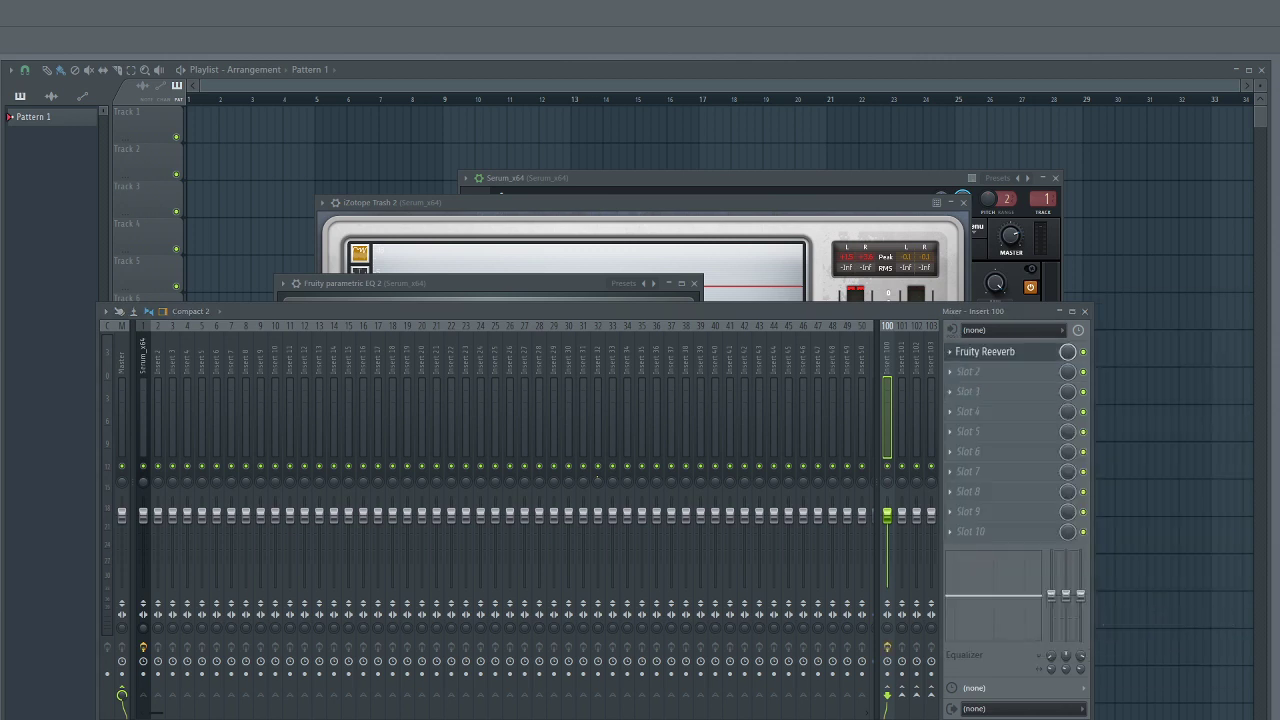
pyautogui.moveTo(286, 326); pyautogui.dragTo(576, 422)
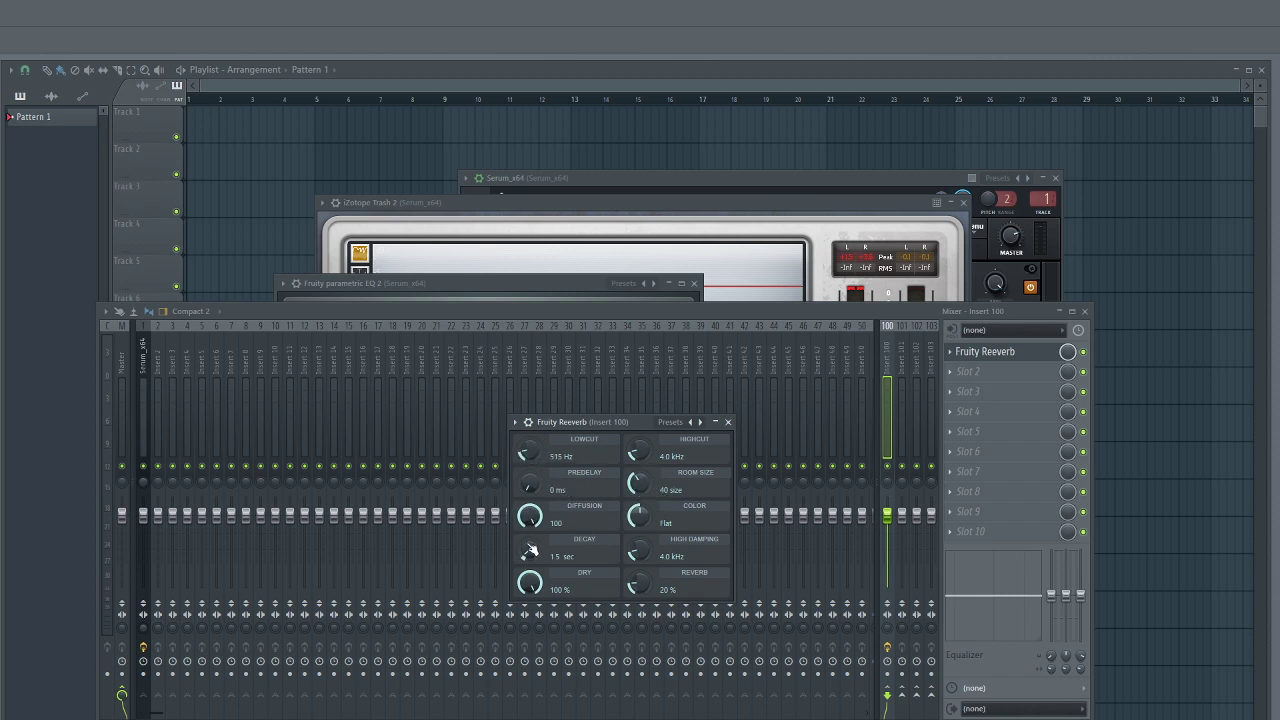
# Set the Fruity Reeverb decay to 4.9 sec and its dry level to 0 %, and select the Serum mixer track.
pyautogui.moveTo(529, 551); pyautogui.dragTo(529, 520)
pyautogui.moveTo(532, 586); pyautogui.dragTo(532, 690)
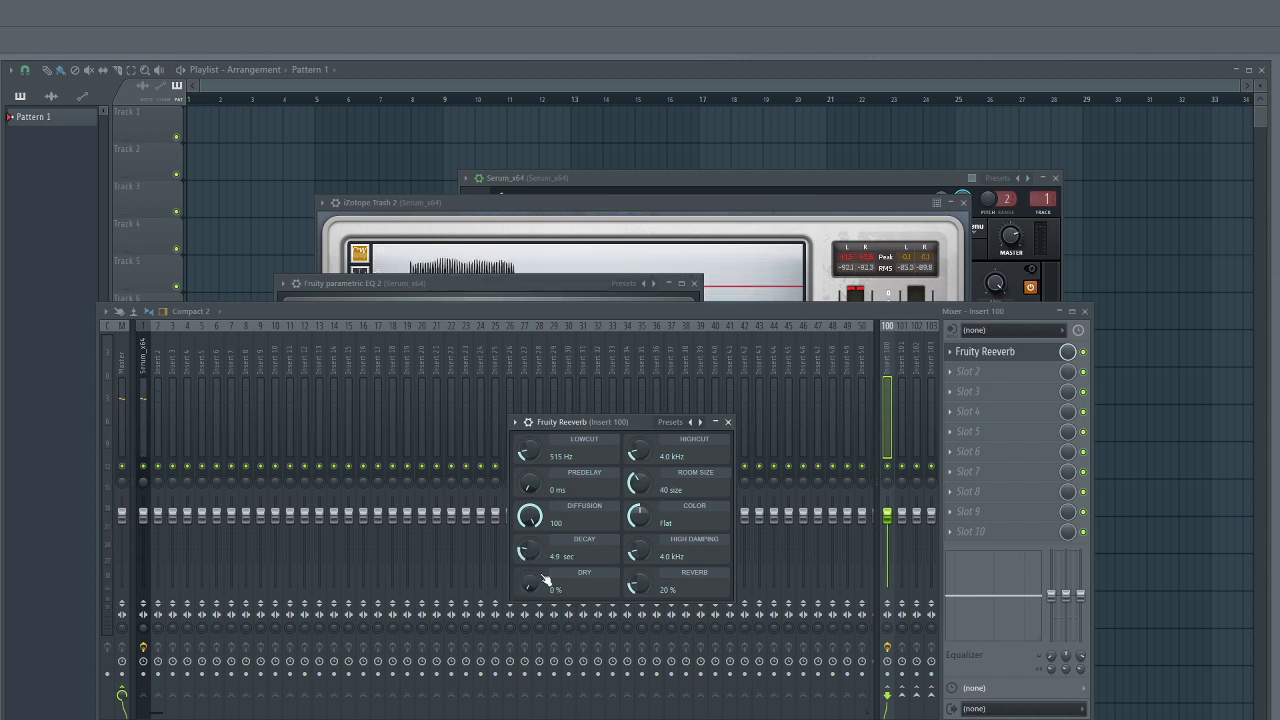
pyautogui.click(142, 447)
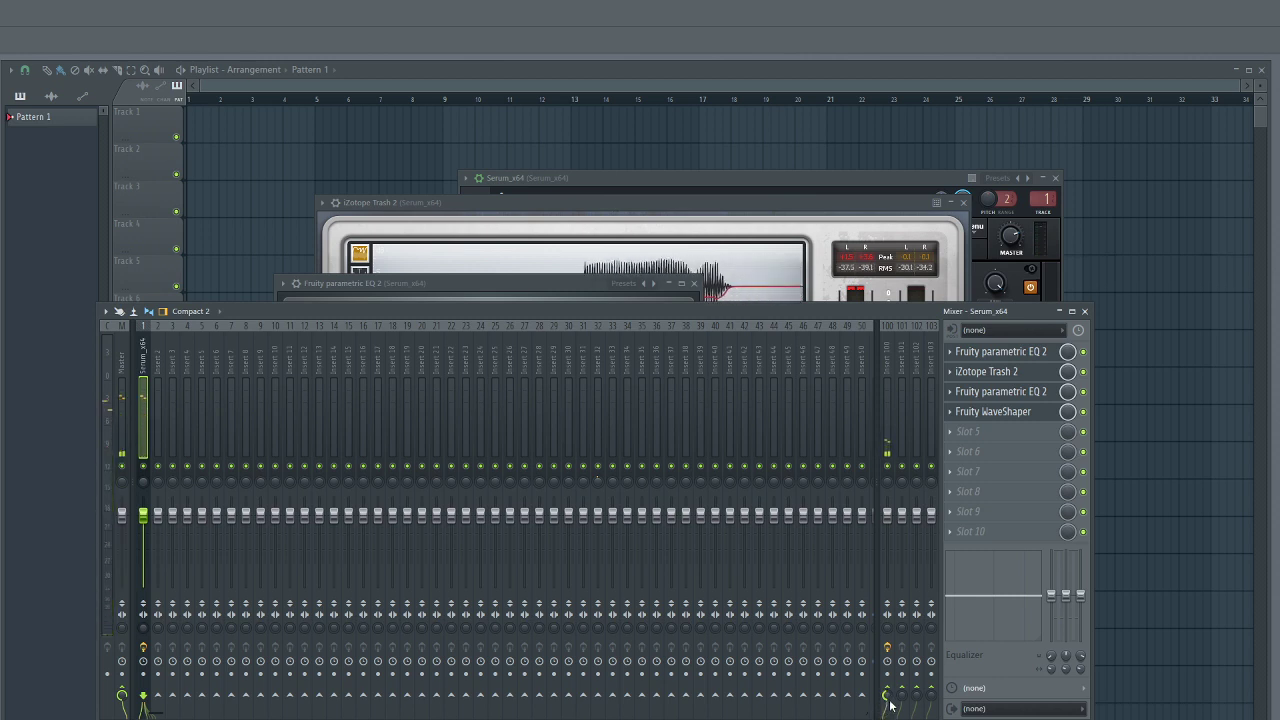
# On Insert 100, set the Fruity Reeverb decay to 5.8 sec, reverb level to 28 % and low cut to 693 Hz.
pyautogui.click(893, 502)
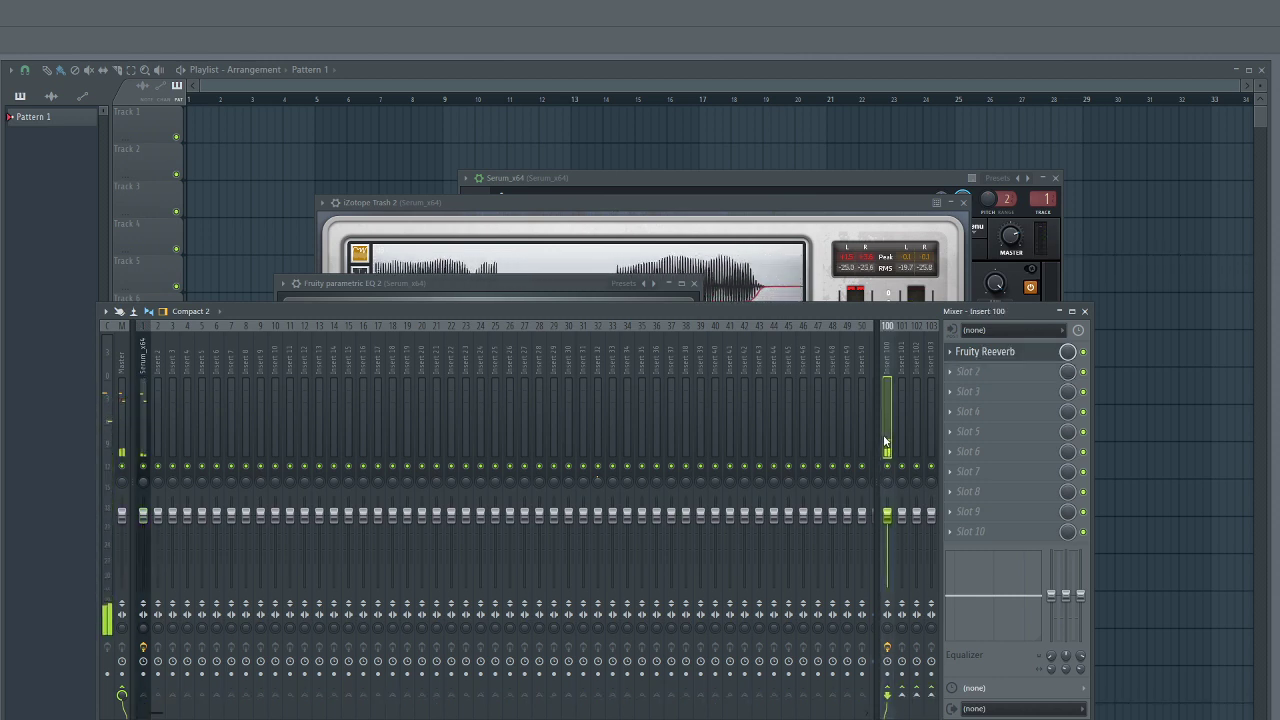
pyautogui.click(980, 355)
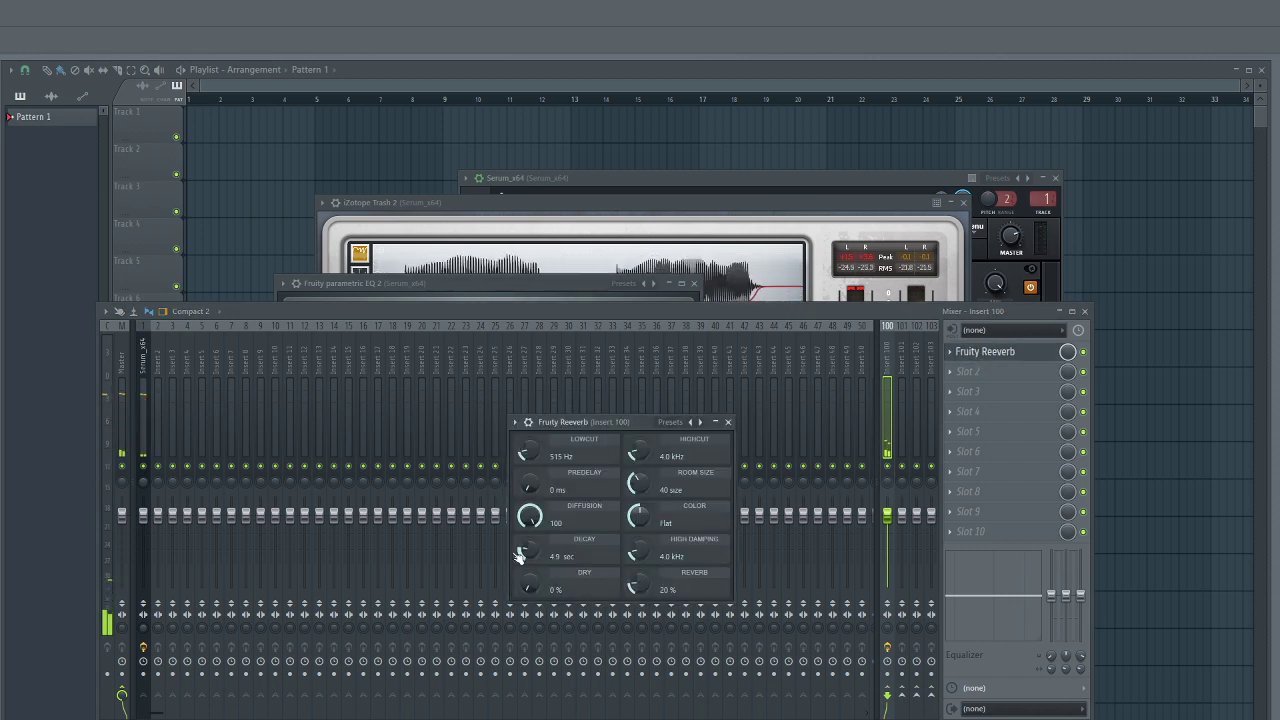
pyautogui.moveTo(526, 552); pyautogui.dragTo(526, 541)
pyautogui.moveTo(638, 587); pyautogui.dragTo(638, 576)
pyautogui.moveTo(549, 455); pyautogui.dragTo(537, 454)
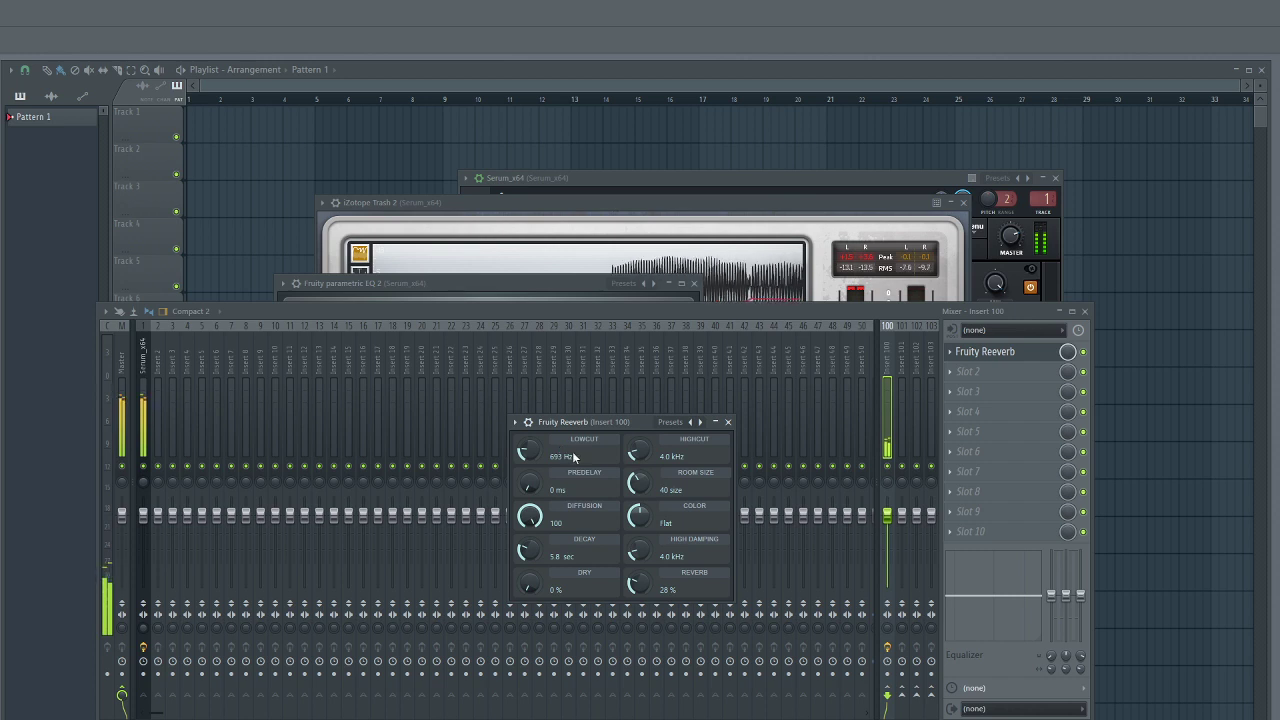
# Flatten the peak of Serum's BP 12 oscillator filter with a slight cutoff adjustment, and set the LFO 1 rate to 2 bar.
pyautogui.click(138, 390)
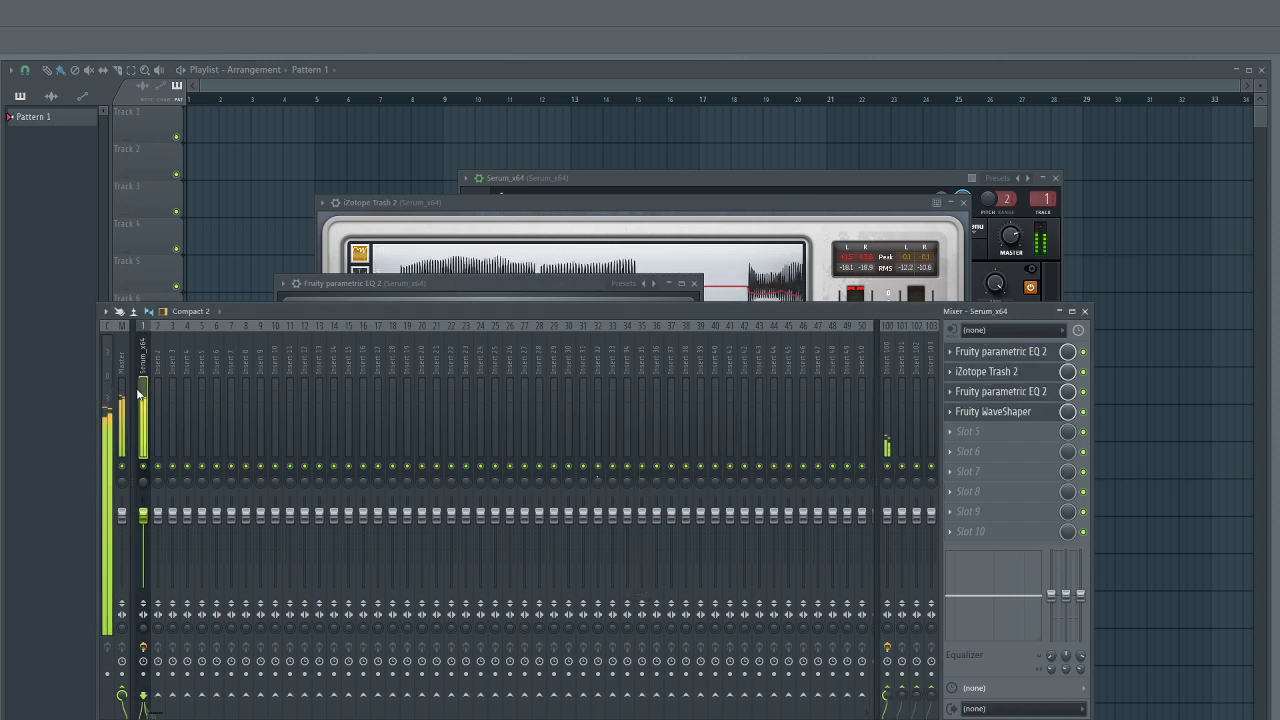
pyautogui.click(745, 177)
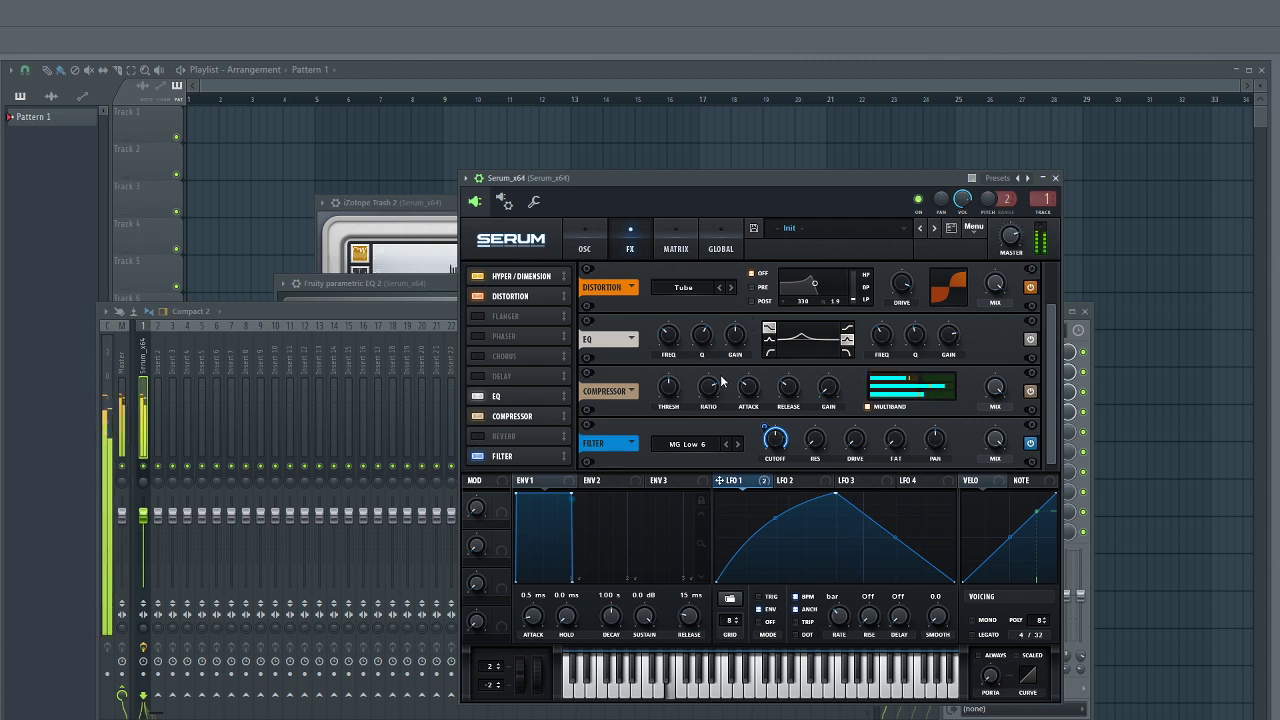
pyautogui.click(588, 242)
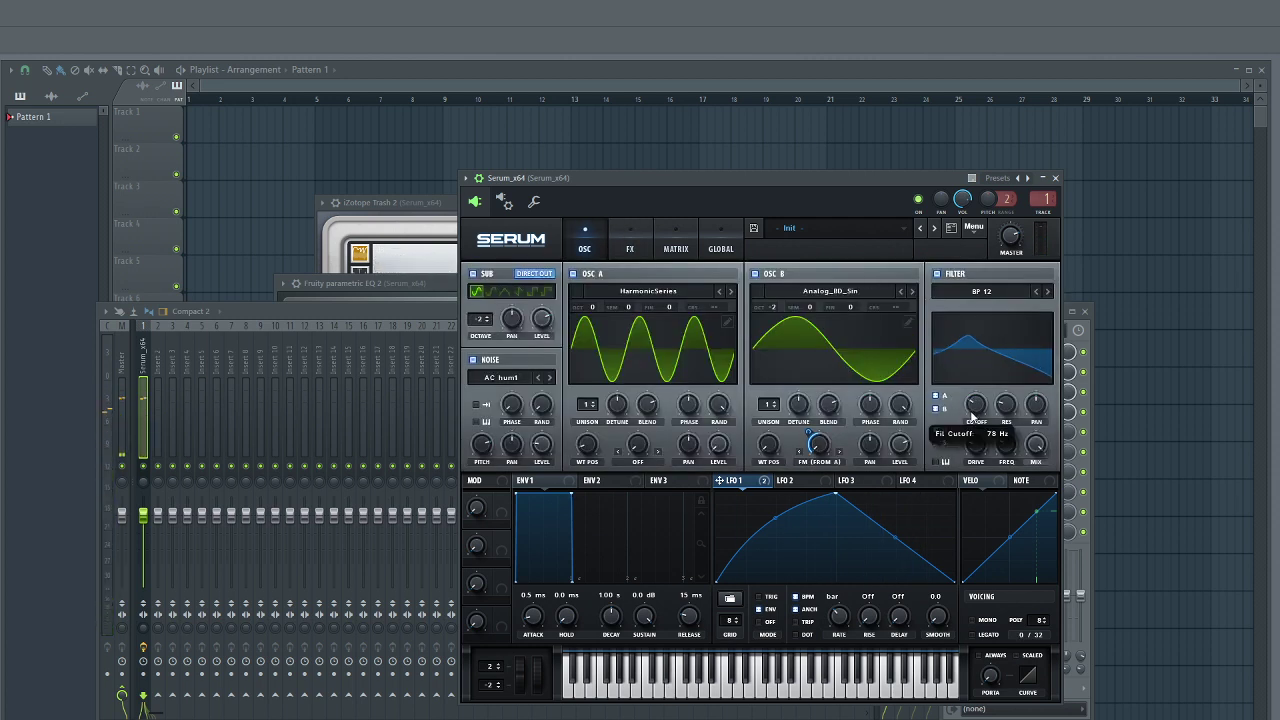
pyautogui.click(875, 180)
pyautogui.moveTo(982, 410); pyautogui.dragTo(982, 406)
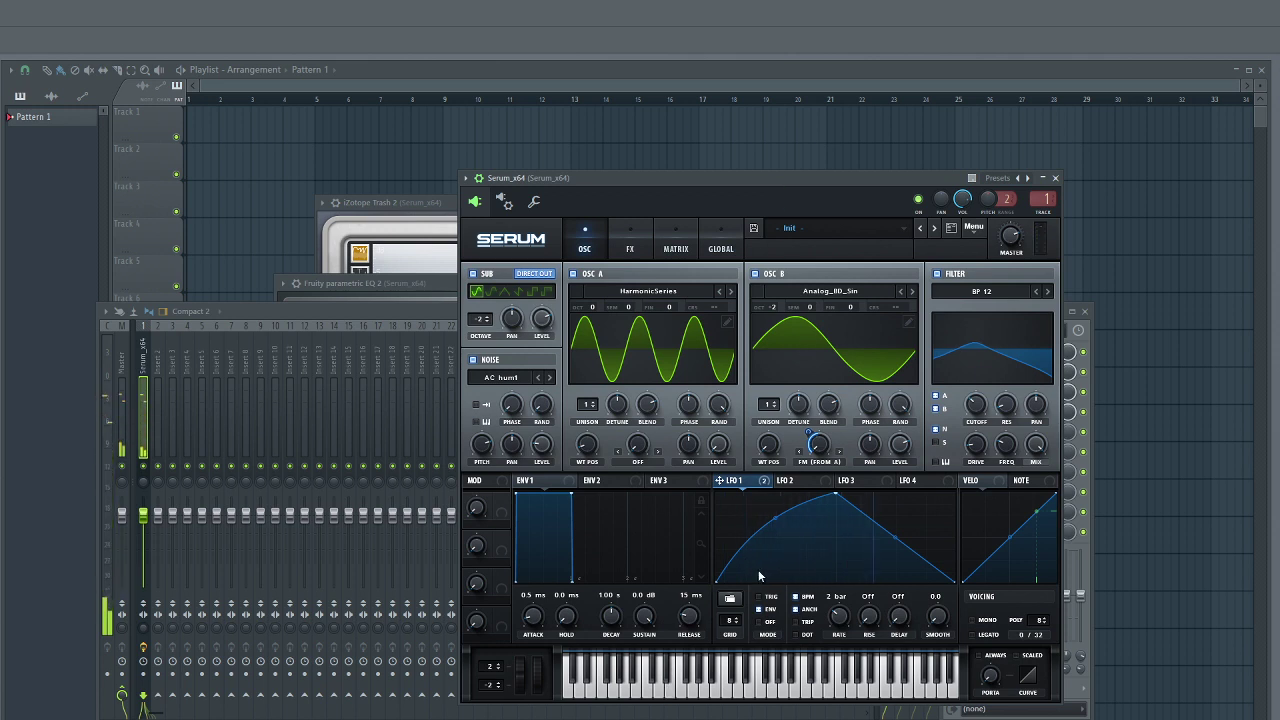
# Delay the start of LFO 1's rise and bow the rising segment upward.
pyautogui.moveTo(748, 561); pyautogui.dragTo(765, 582)
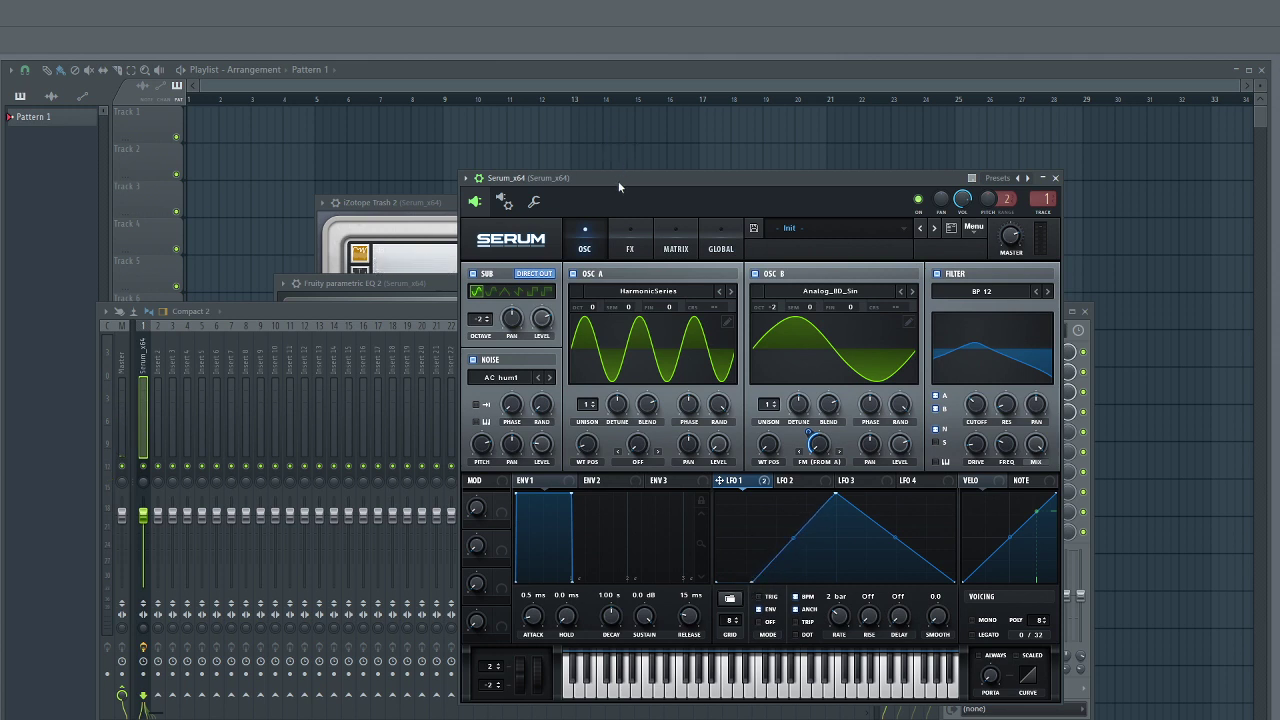
pyautogui.moveTo(793, 540); pyautogui.dragTo(793, 516)
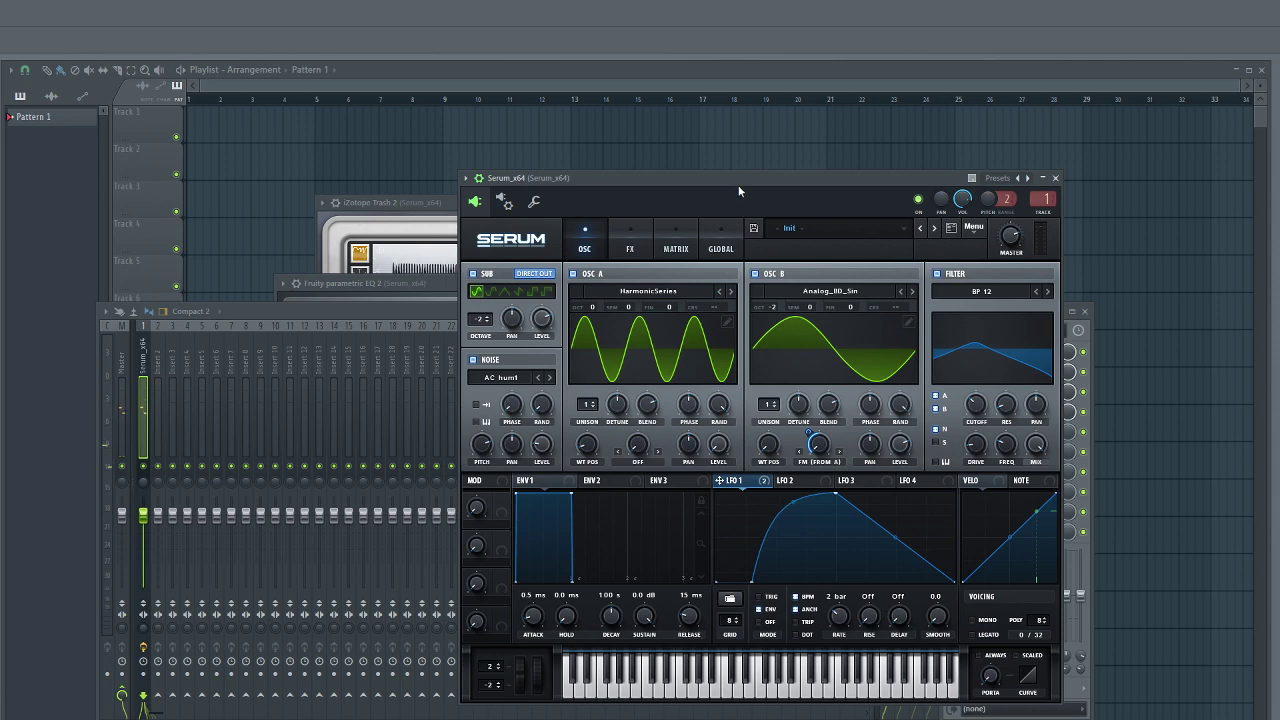
pyautogui.moveTo(738, 185); pyautogui.dragTo(740, 175)
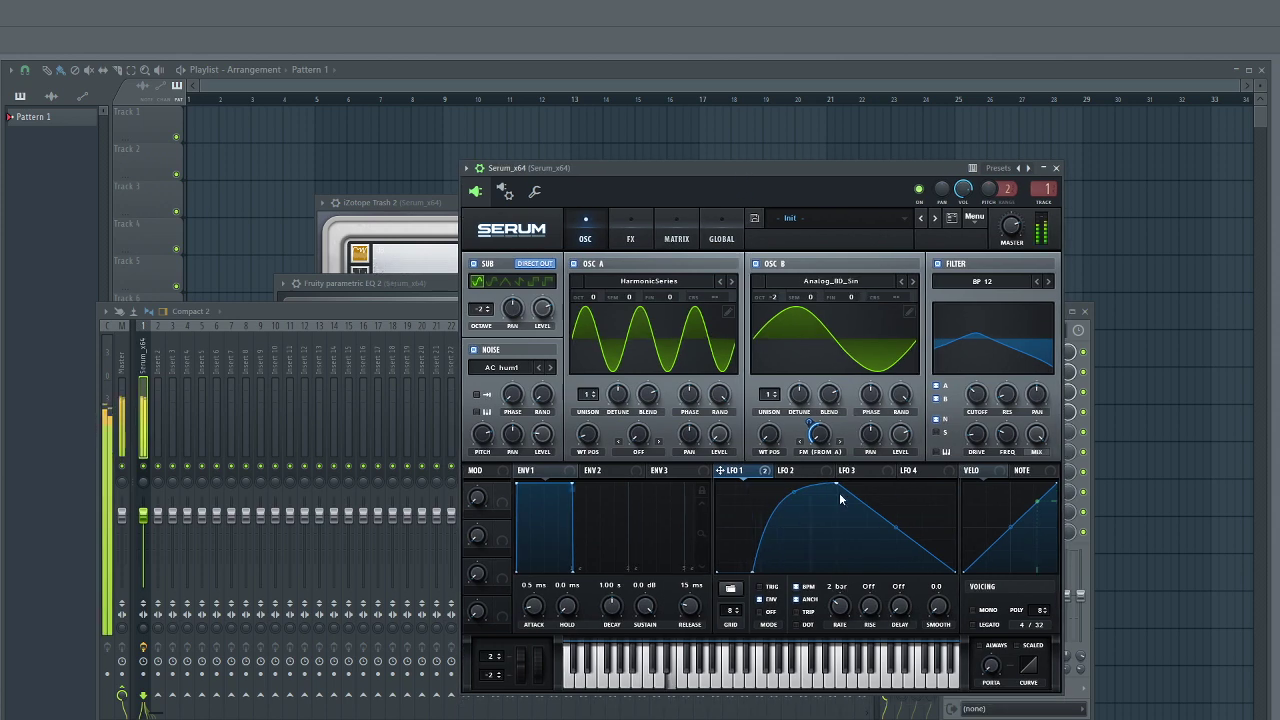
# Add an LFO 1 point that drops to zero soon after the peak, followed by a second, smaller curved peak.
pyautogui.doubleClick(871, 565)
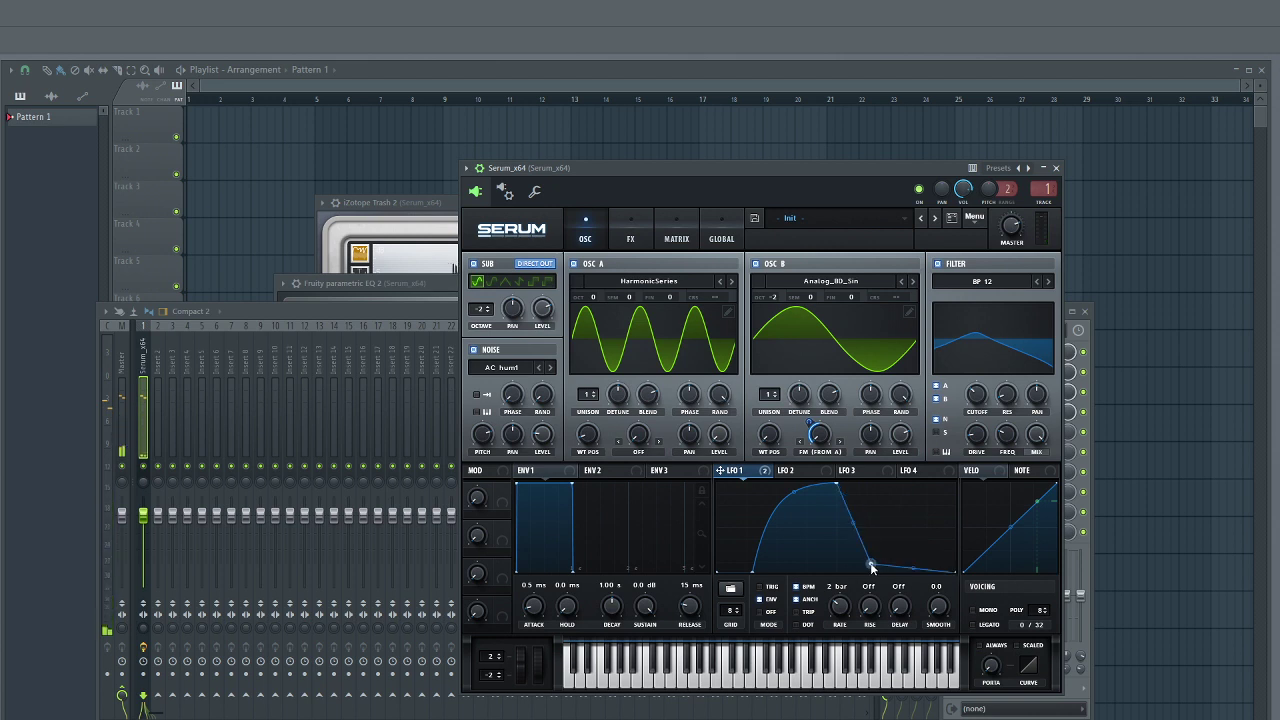
pyautogui.moveTo(871, 565); pyautogui.dragTo(877, 573)
pyautogui.moveTo(922, 532); pyautogui.dragTo(937, 559)
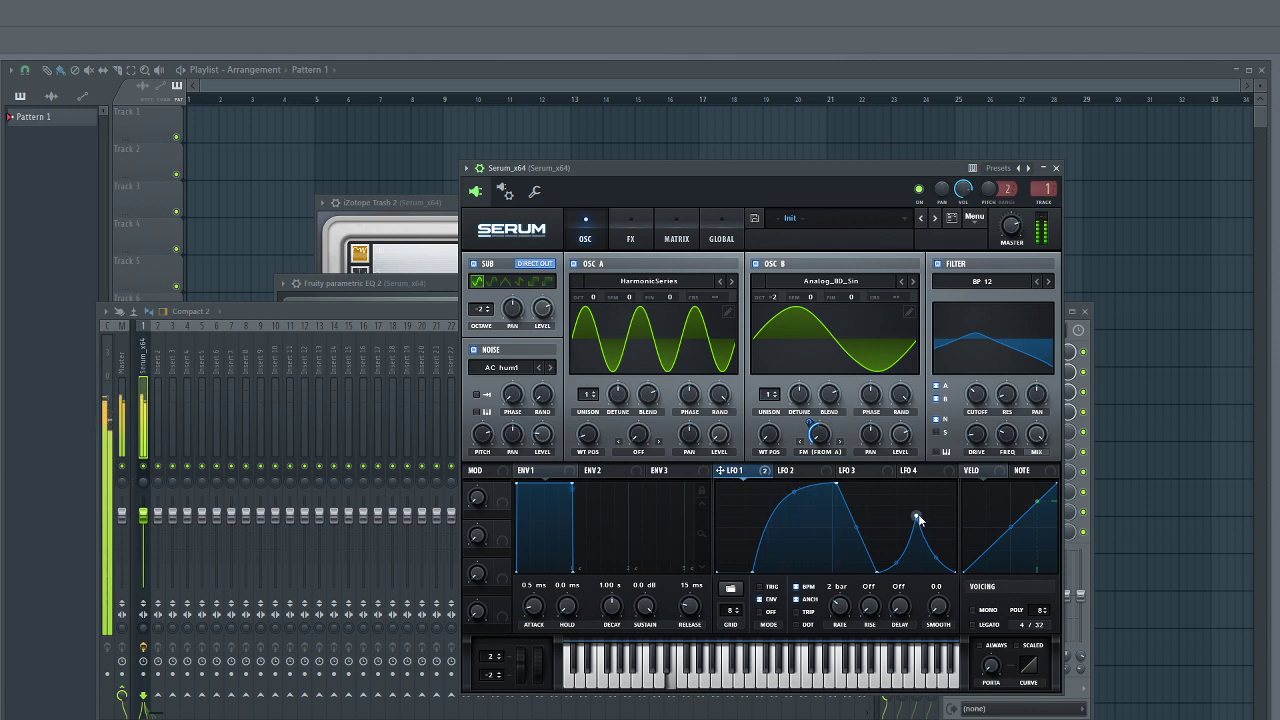
pyautogui.moveTo(915, 516); pyautogui.dragTo(896, 510)
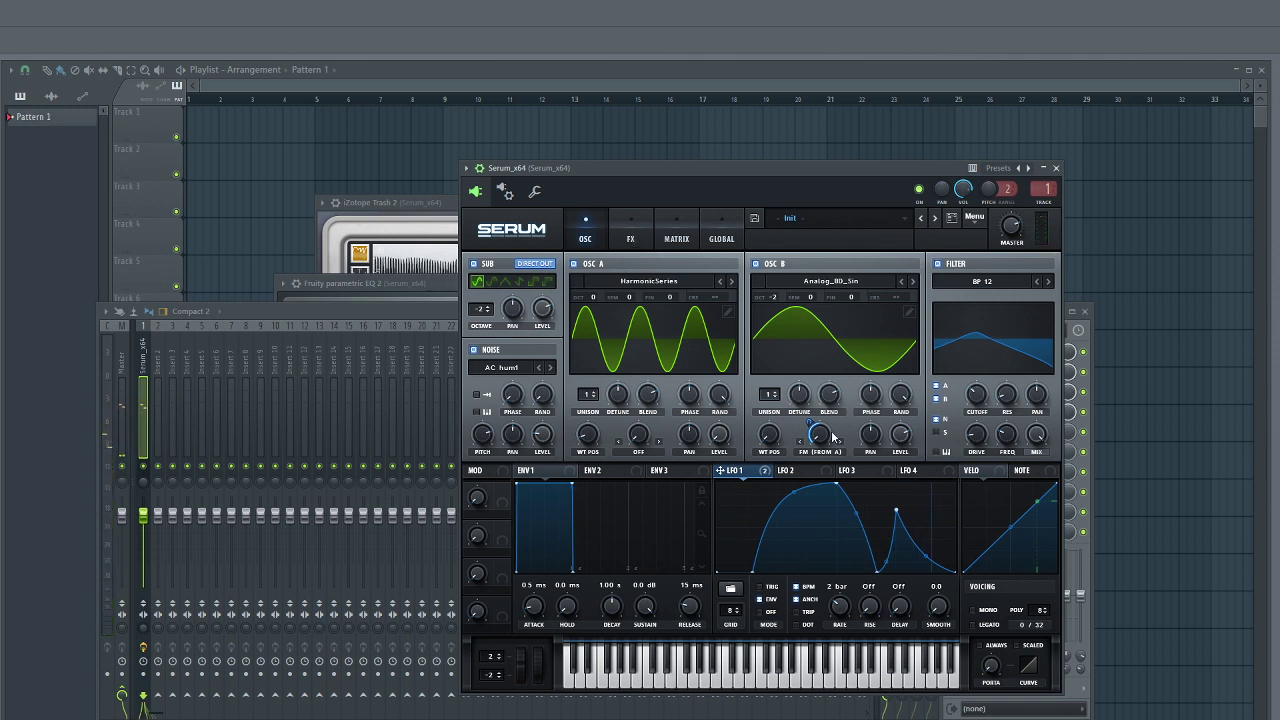
# Make LFO 2 a descending 2 bar ramp and route it to Mast.Tun with a small positive amount in the modulation matrix.
pyautogui.click(799, 474)
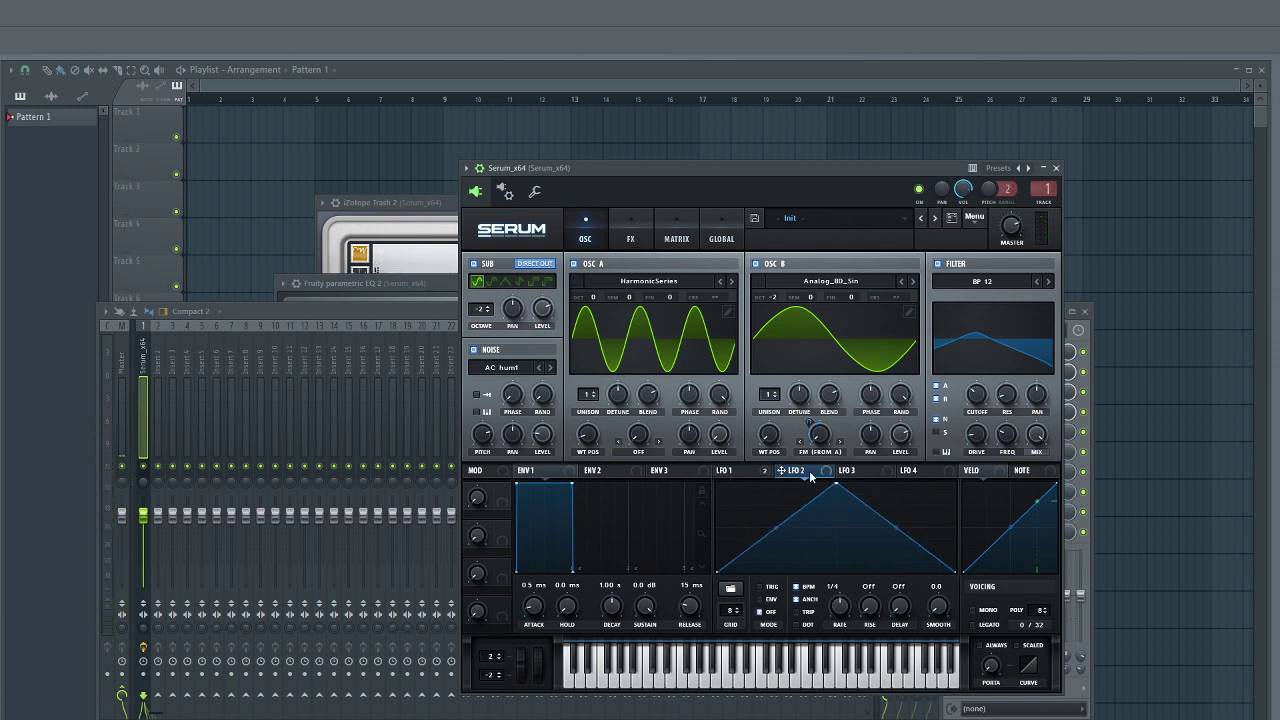
pyautogui.moveTo(838, 489); pyautogui.dragTo(716, 484)
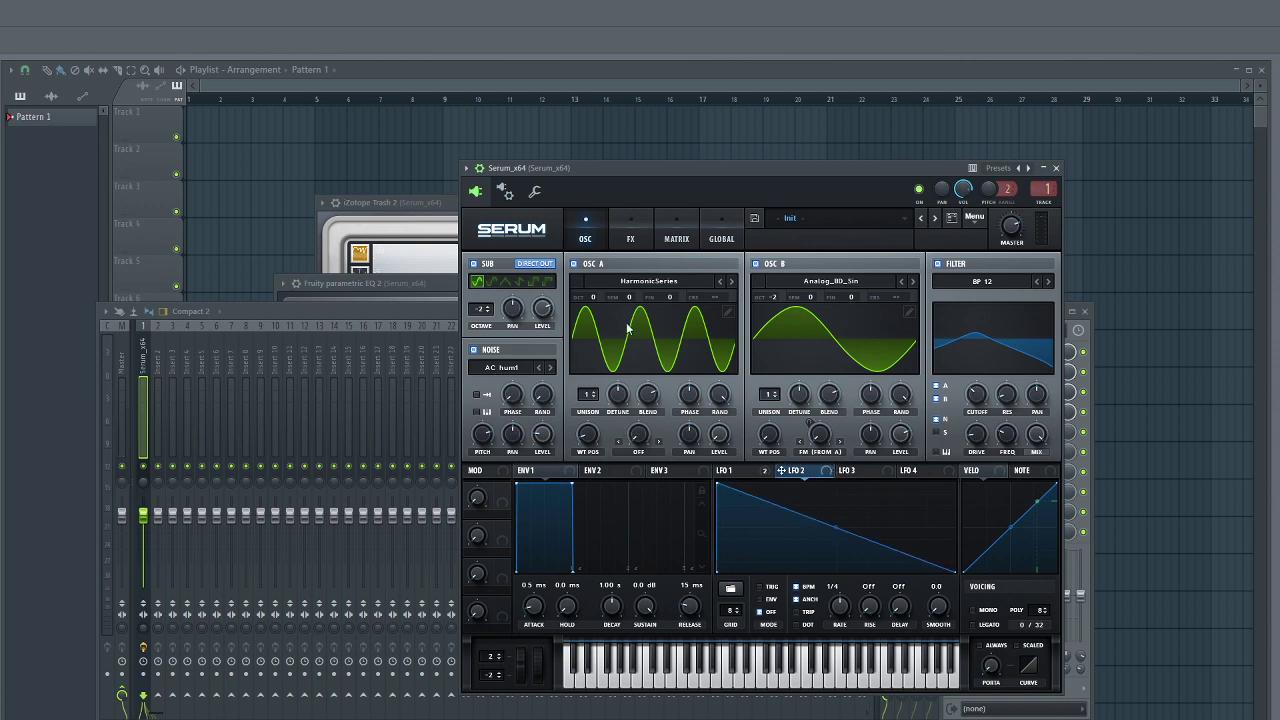
pyautogui.click(692, 245)
pyautogui.click(509, 326)
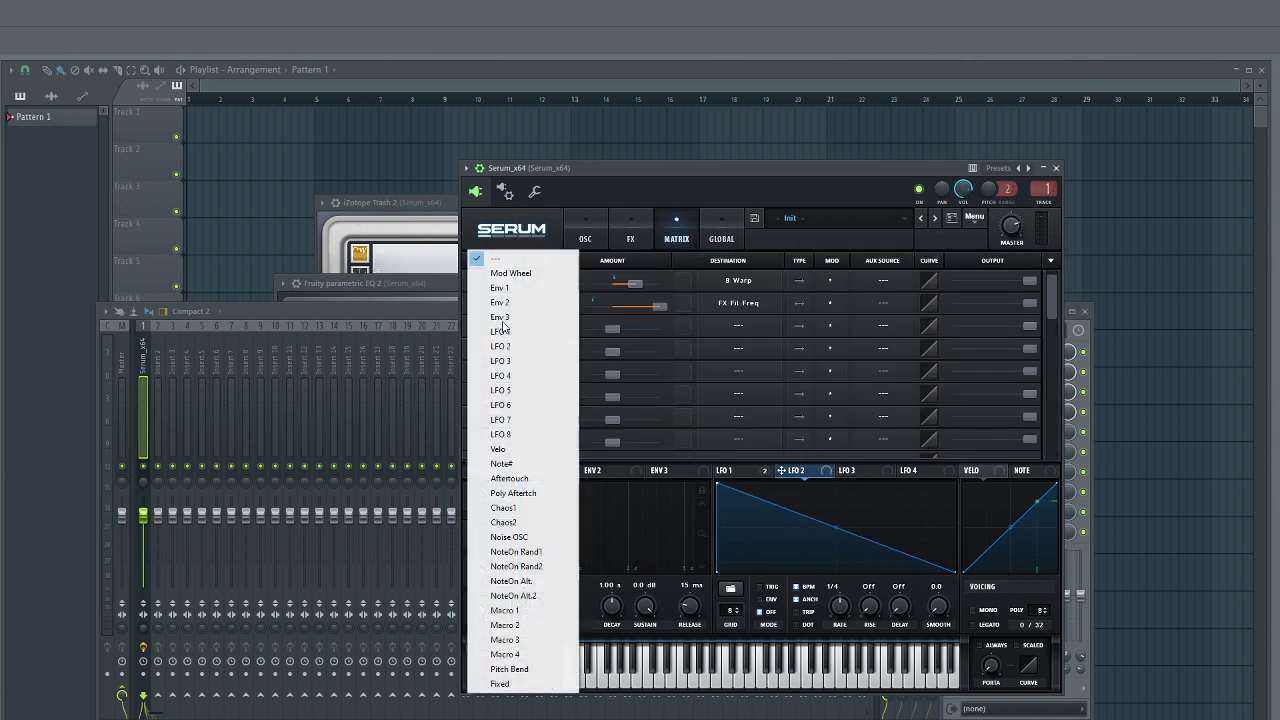
pyautogui.click(510, 348)
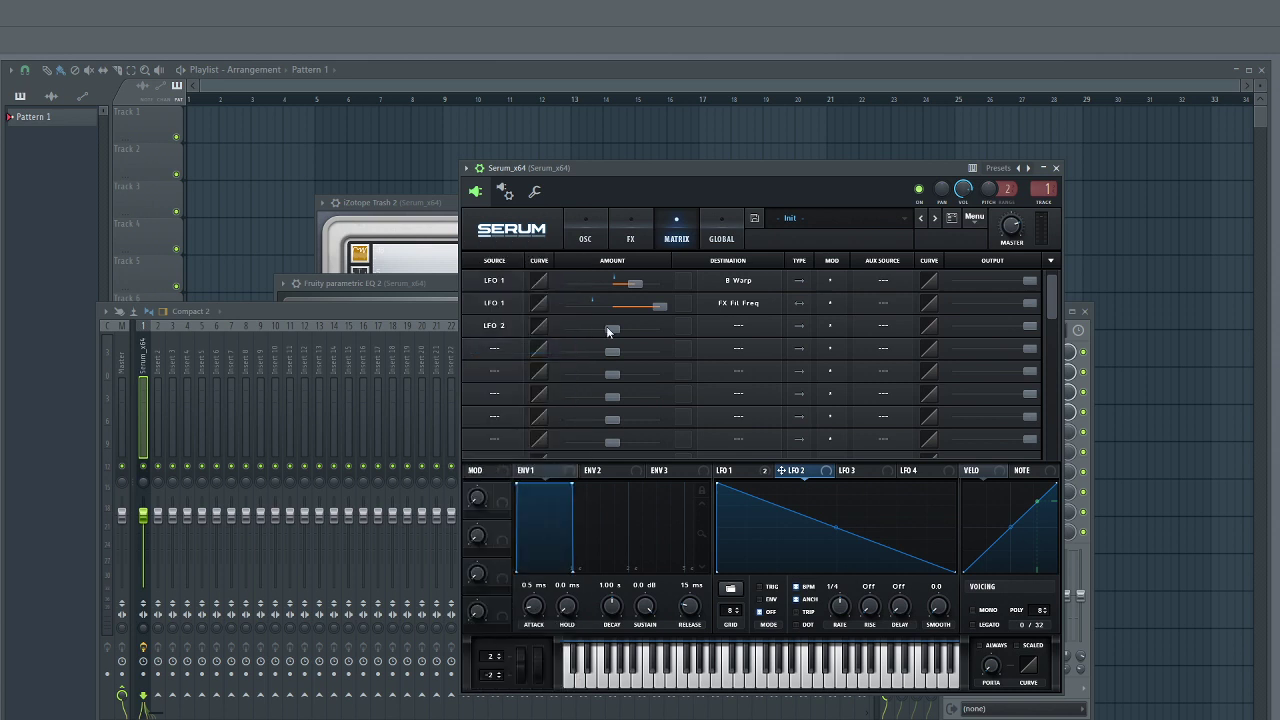
pyautogui.click(746, 329)
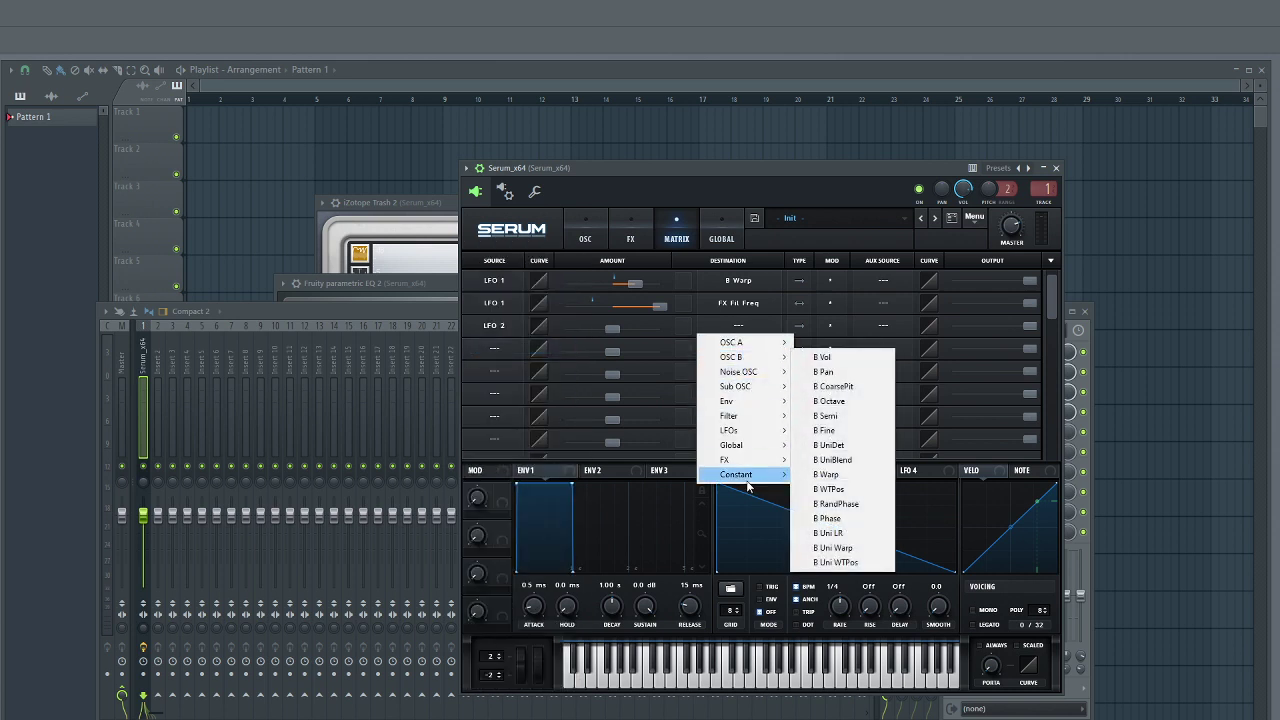
pyautogui.moveTo(750, 447)
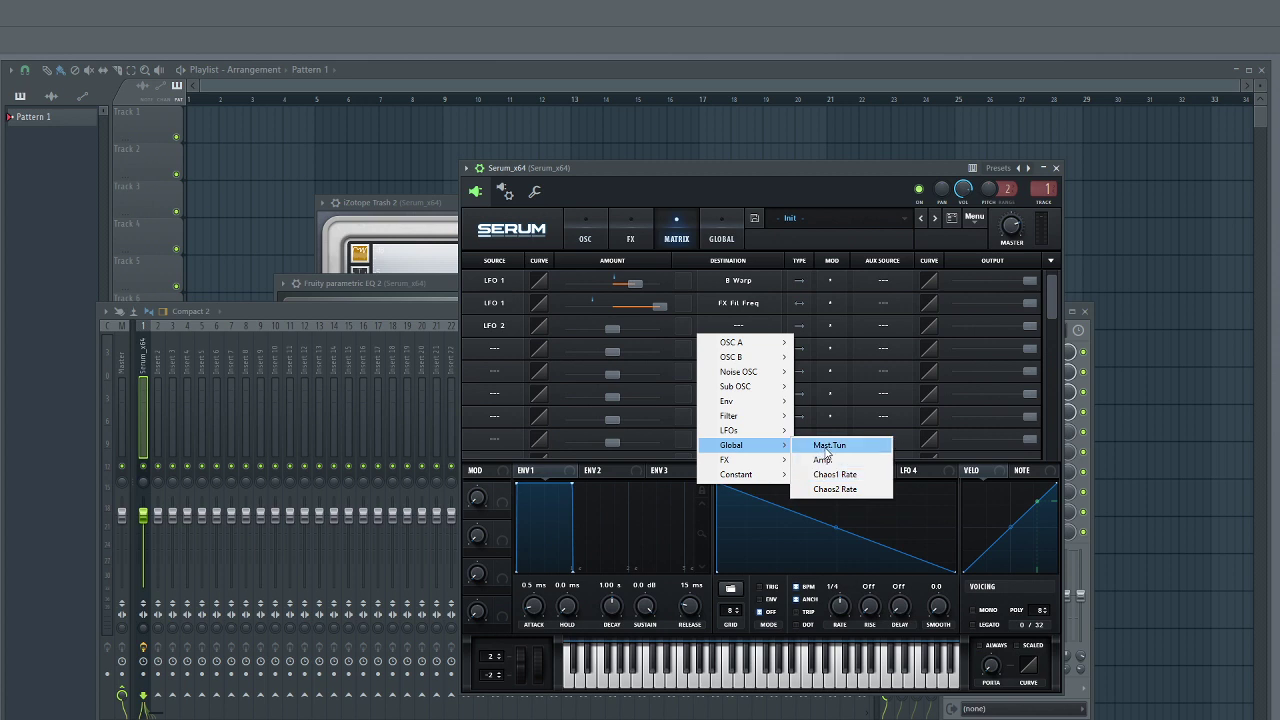
pyautogui.click(828, 447)
pyautogui.moveTo(610, 327)
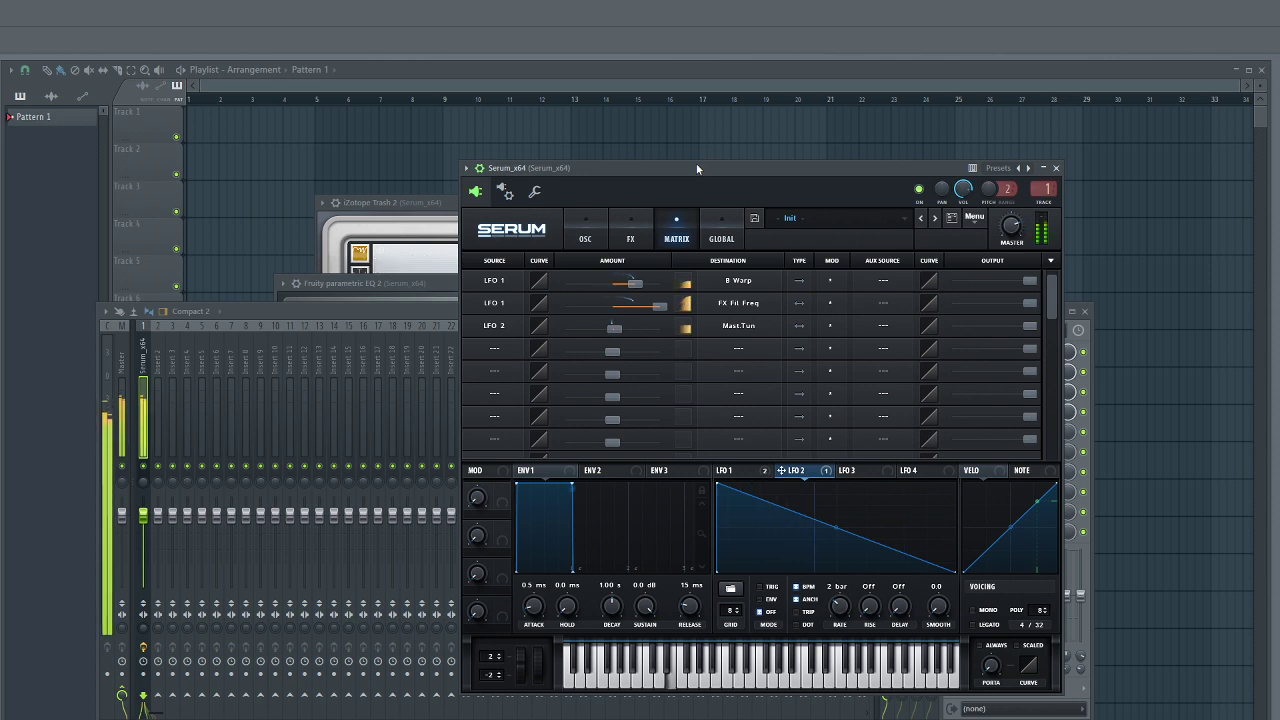
# Switch LFO 2 to ENV mode and reshape it to hold at maximum briefly before an inward-curved decay.
pyautogui.click(766, 600)
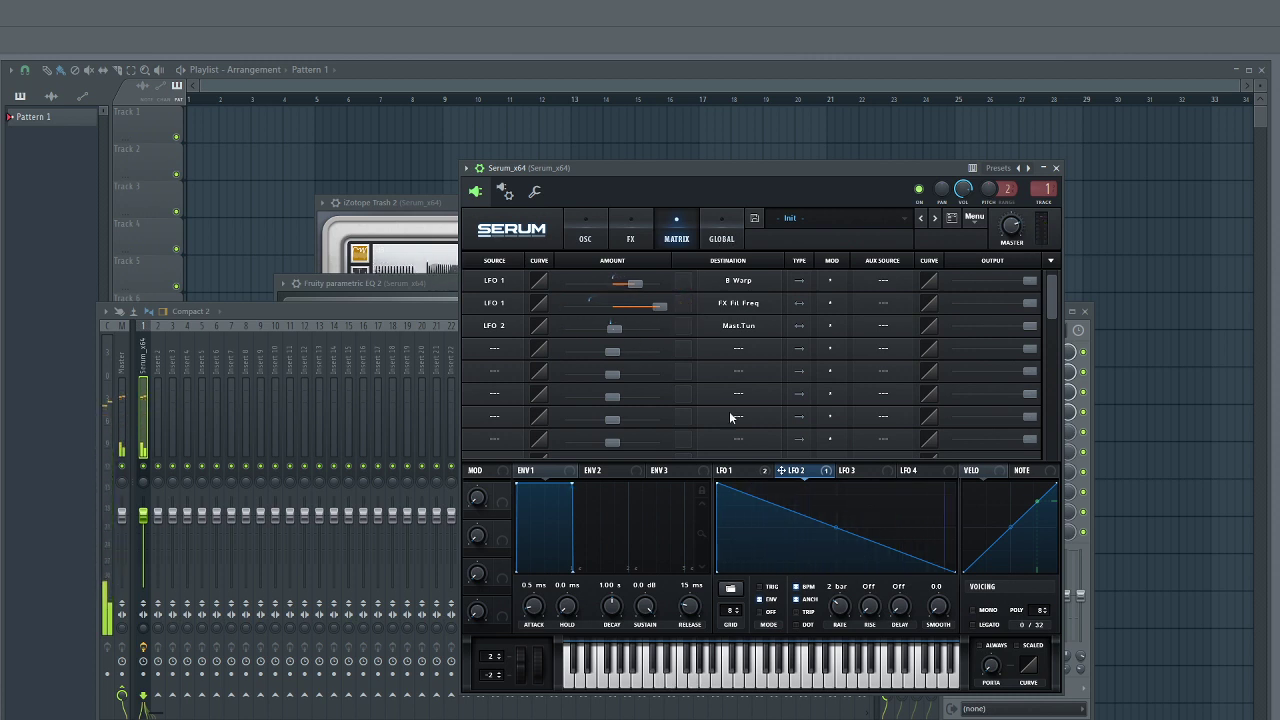
pyautogui.rightClick(739, 491)
pyautogui.click(766, 500)
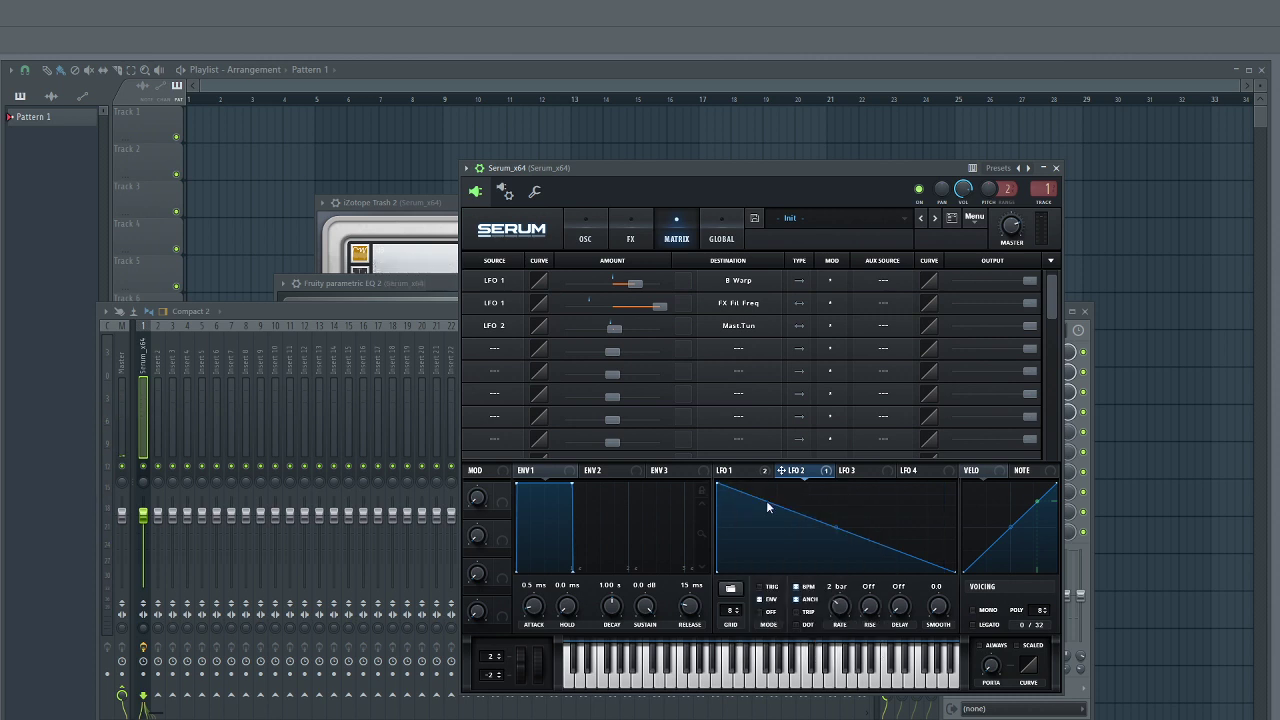
pyautogui.moveTo(768, 504); pyautogui.dragTo(777, 474)
pyautogui.moveTo(866, 528); pyautogui.dragTo(865, 516)
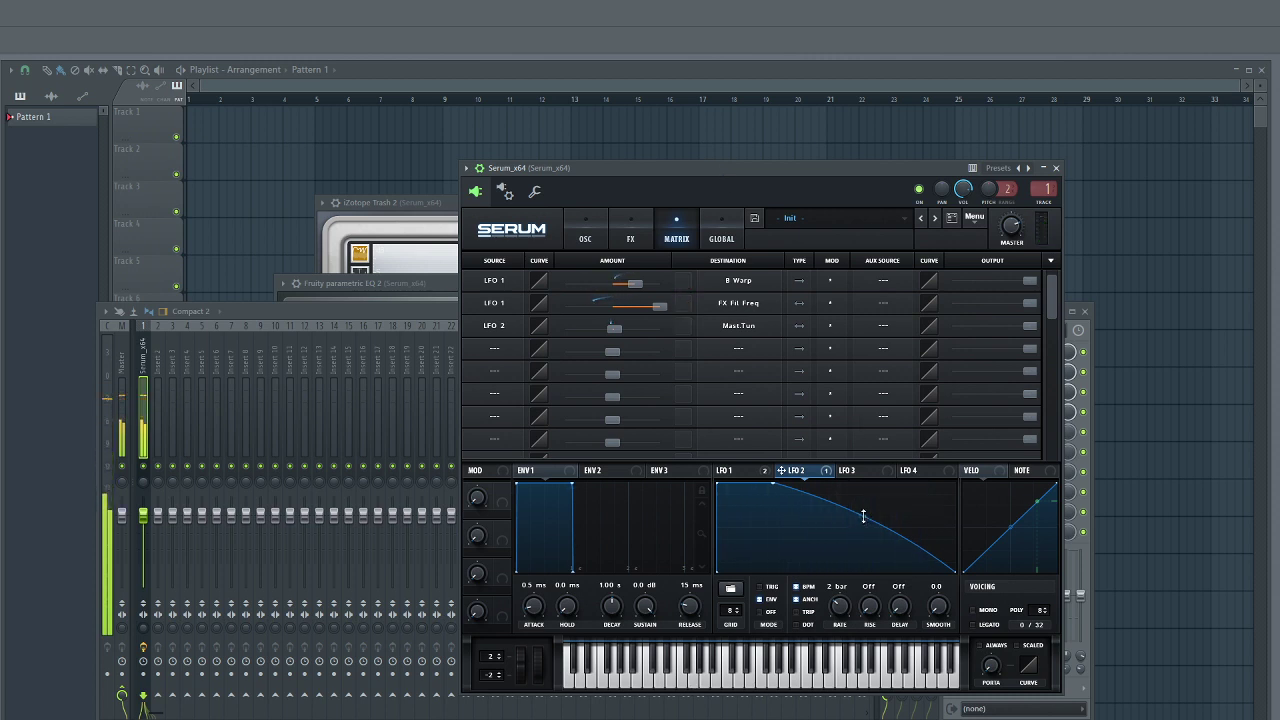
pyautogui.moveTo(864, 519); pyautogui.dragTo(862, 530)
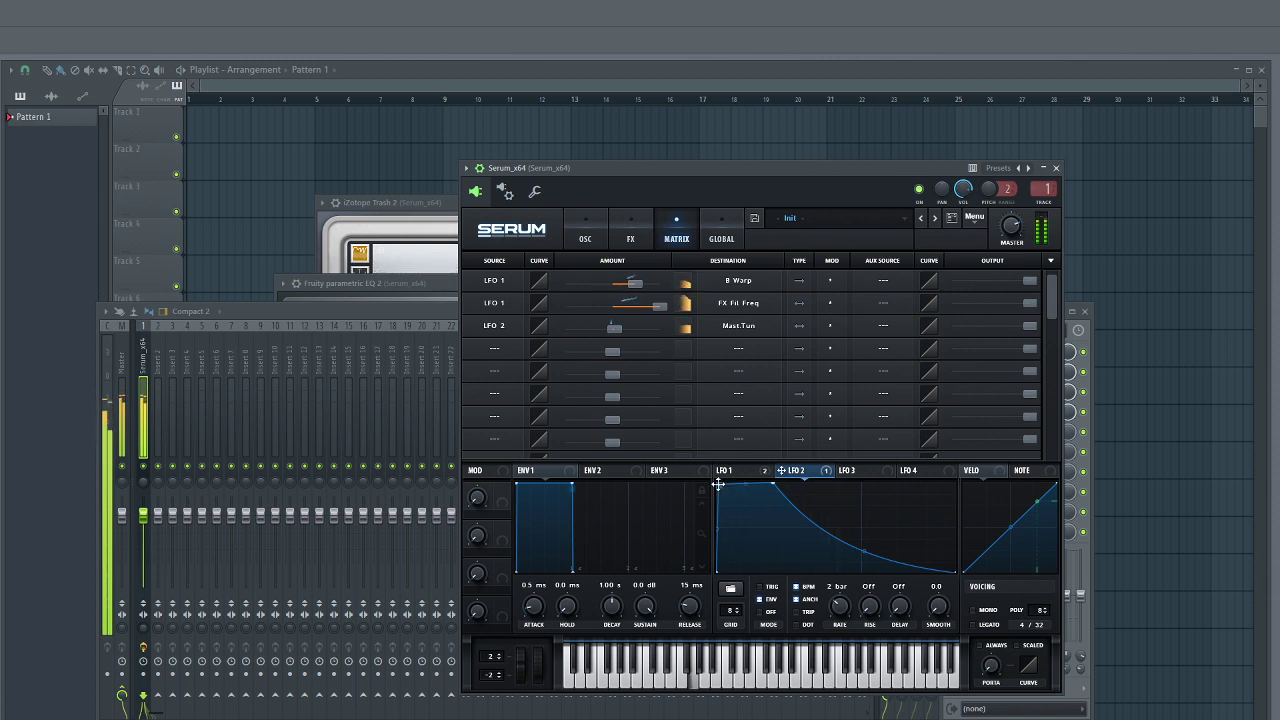
# Start LFO 2 at zero and give it a short, steep rise into its peak.
pyautogui.moveTo(717, 484); pyautogui.dragTo(707, 565)
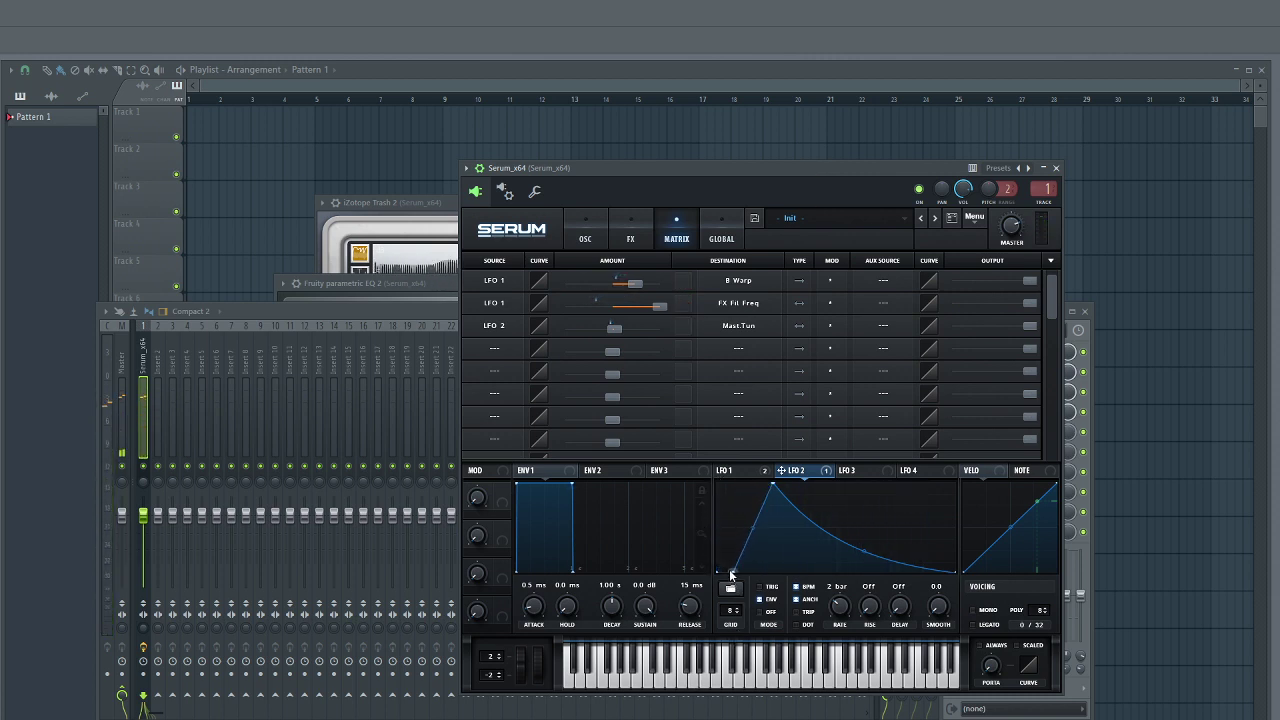
pyautogui.moveTo(761, 555); pyautogui.dragTo(773, 580)
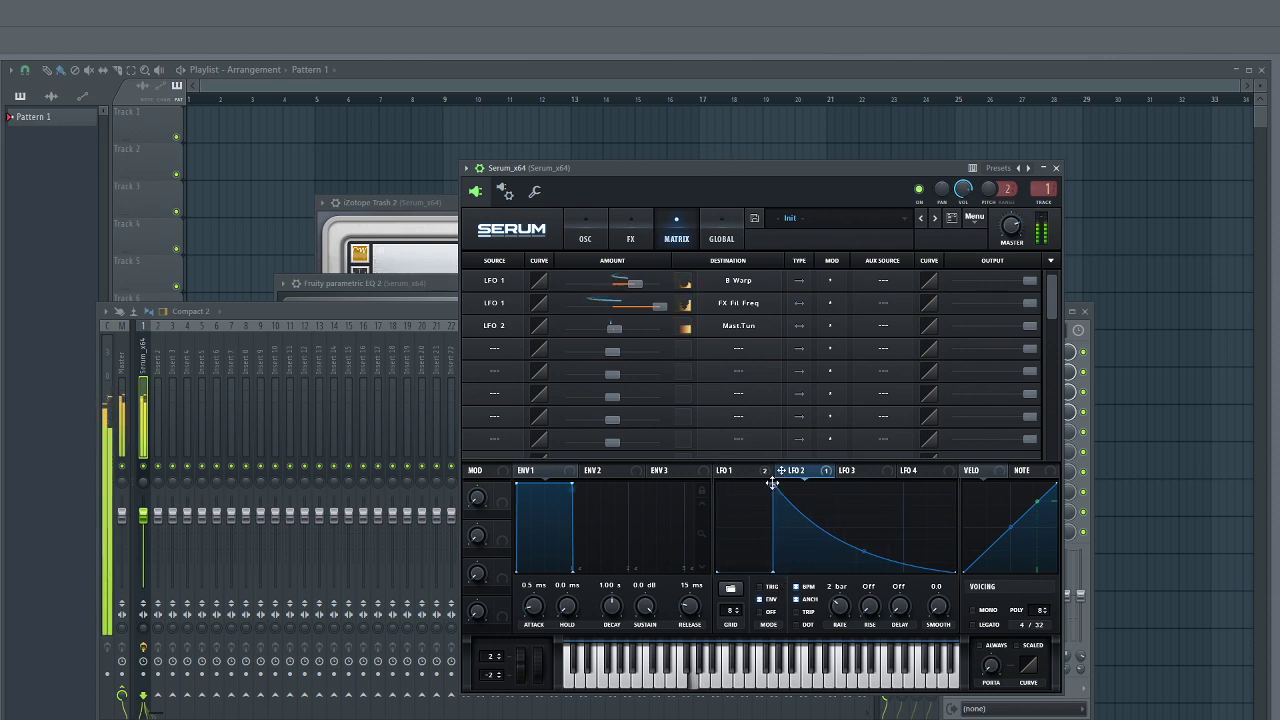
pyautogui.moveTo(771, 566); pyautogui.dragTo(750, 586)
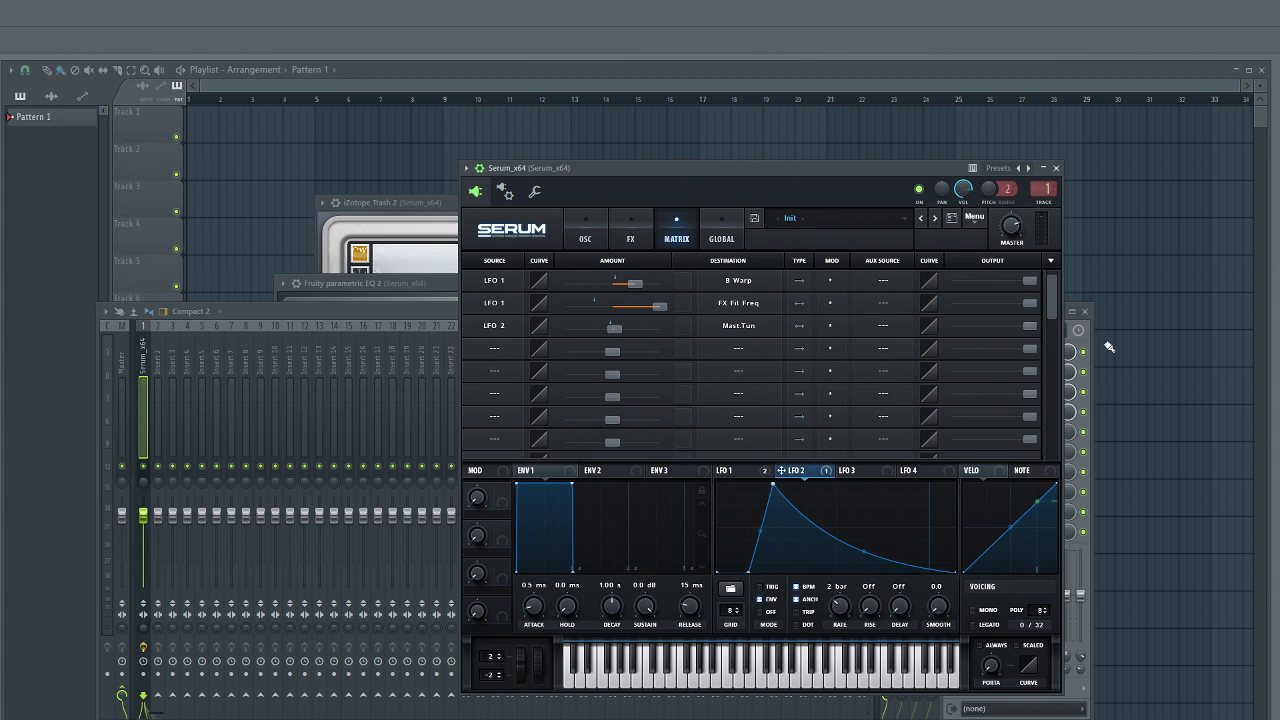
pyautogui.moveTo(910, 168); pyautogui.dragTo(729, 135)
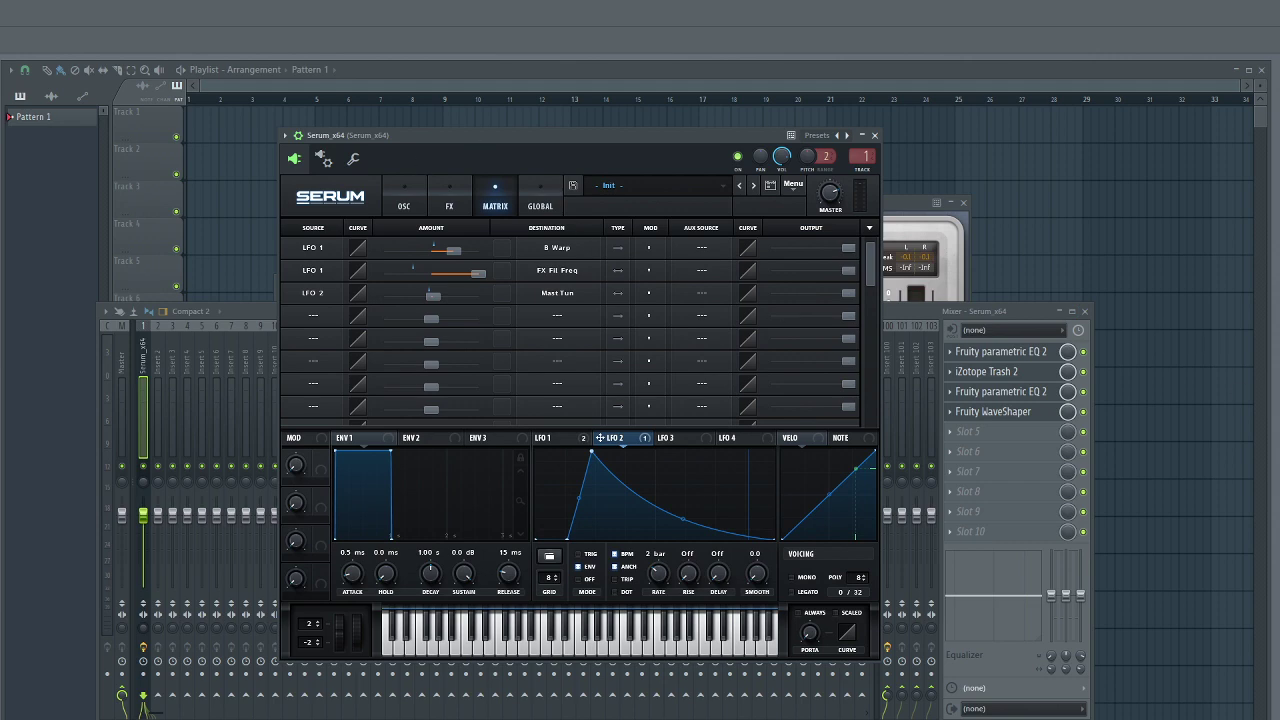
pyautogui.press('F6')
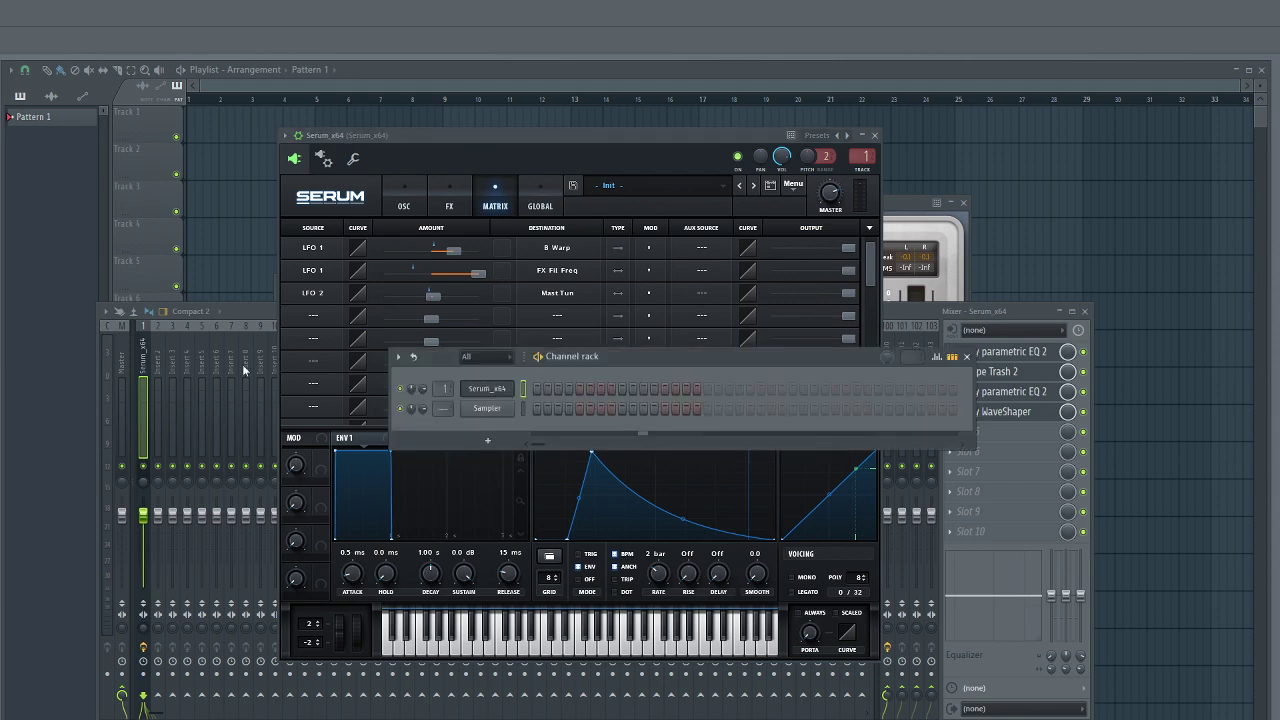
pyautogui.click(475, 389)
pyautogui.click(475, 389)
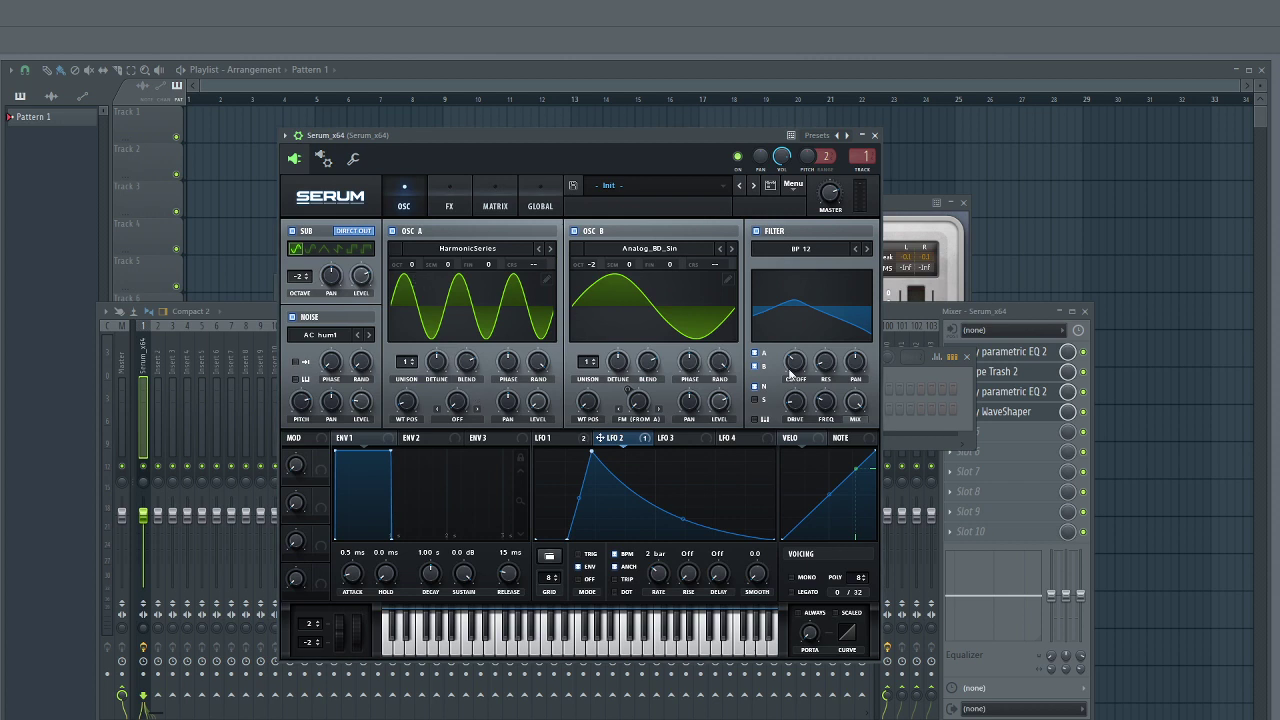
# Enable the Phaser in Serum's effects rack.
pyautogui.click(449, 210)
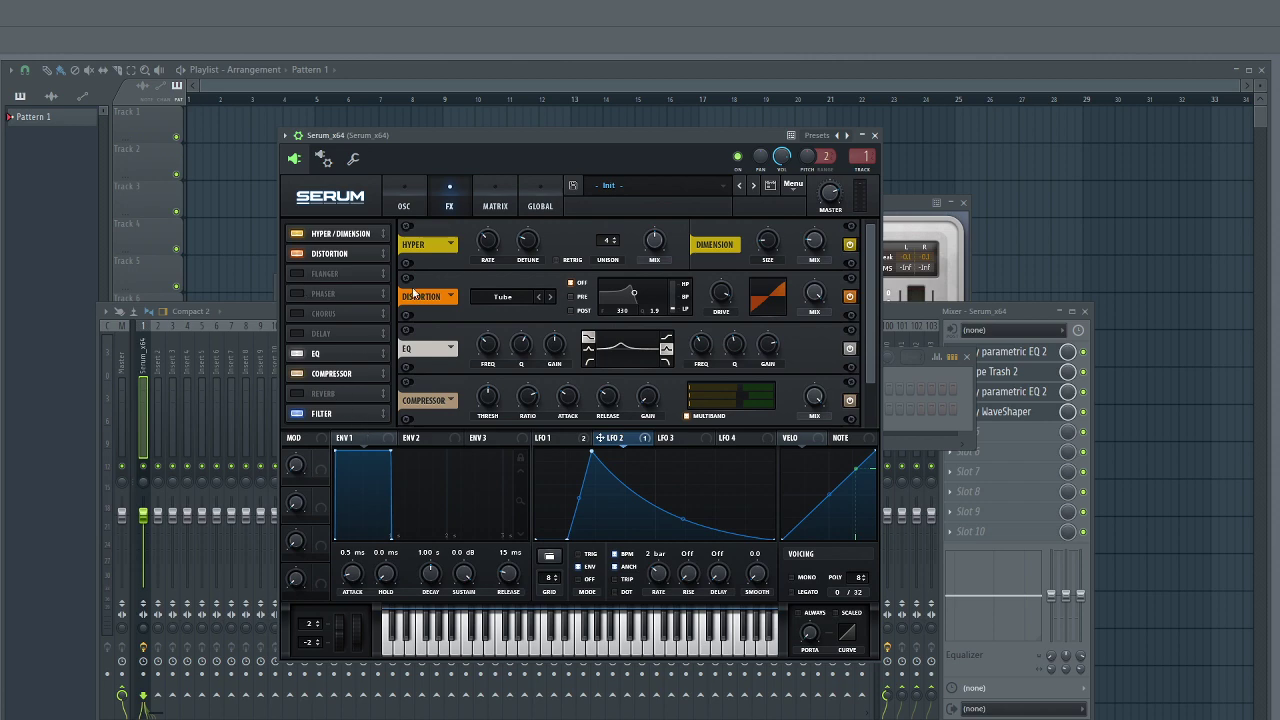
pyautogui.moveTo(474, 133); pyautogui.dragTo(491, 146)
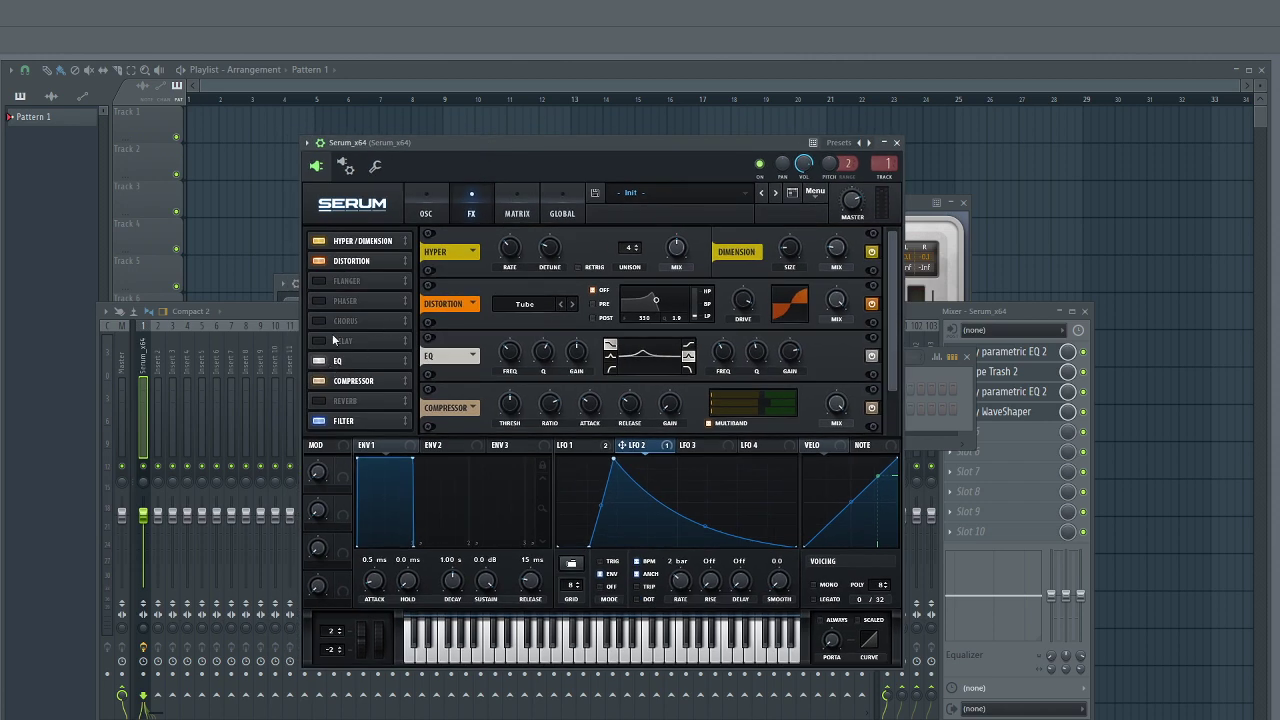
pyautogui.click(320, 300)
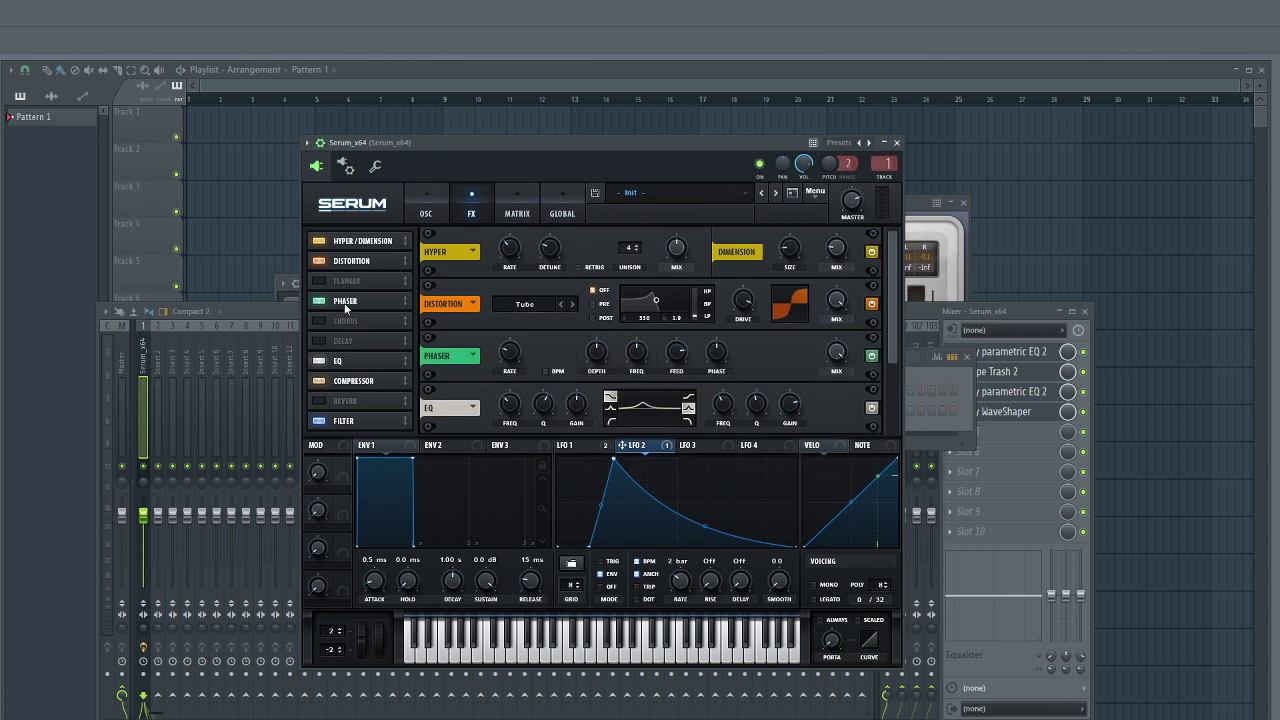
# Try adjusting the Phaser's rate, and switch the Phaser off in Serum's effects rack.
pyautogui.click(347, 303)
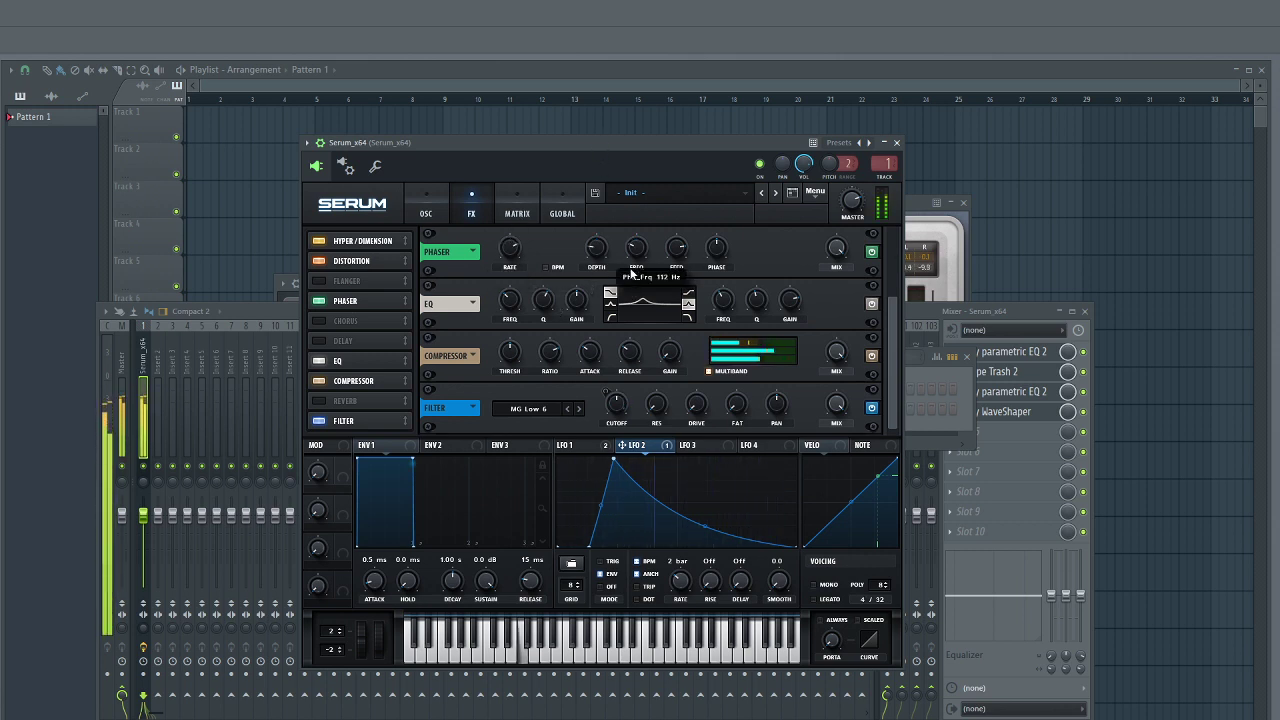
pyautogui.moveTo(509, 250); pyautogui.dragTo(513, 318)
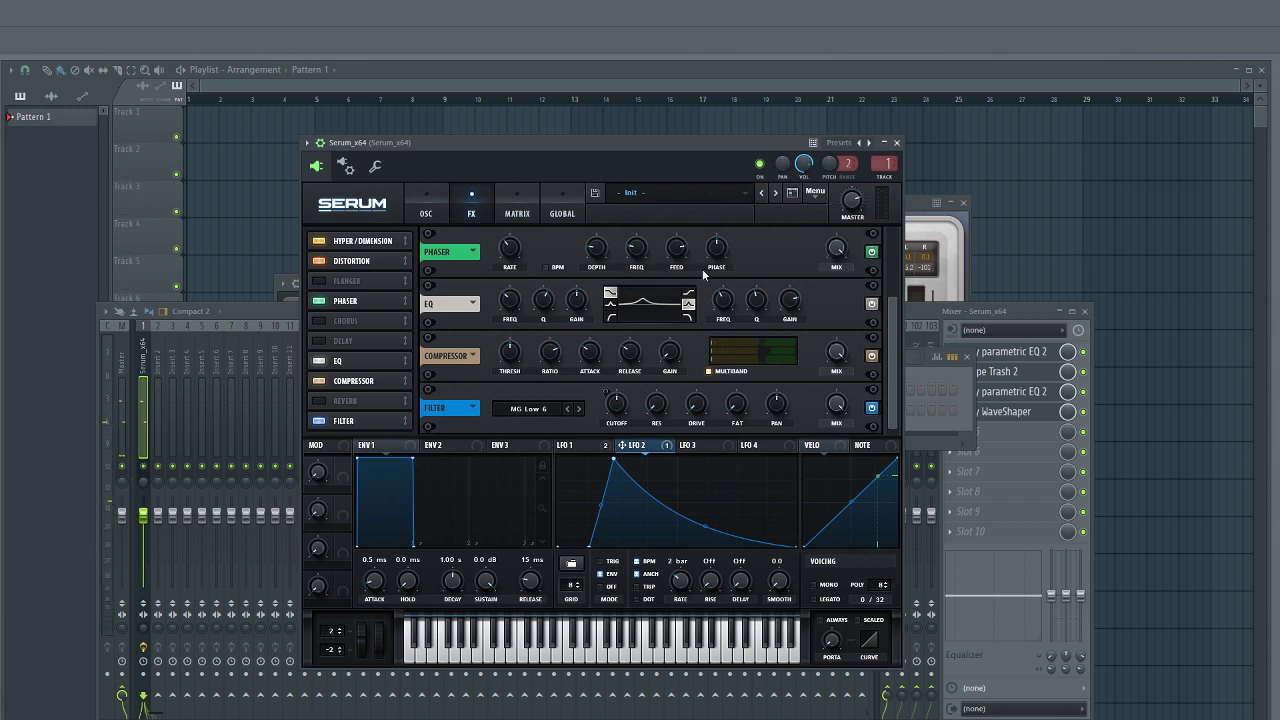
pyautogui.click(872, 255)
pyautogui.click(322, 302)
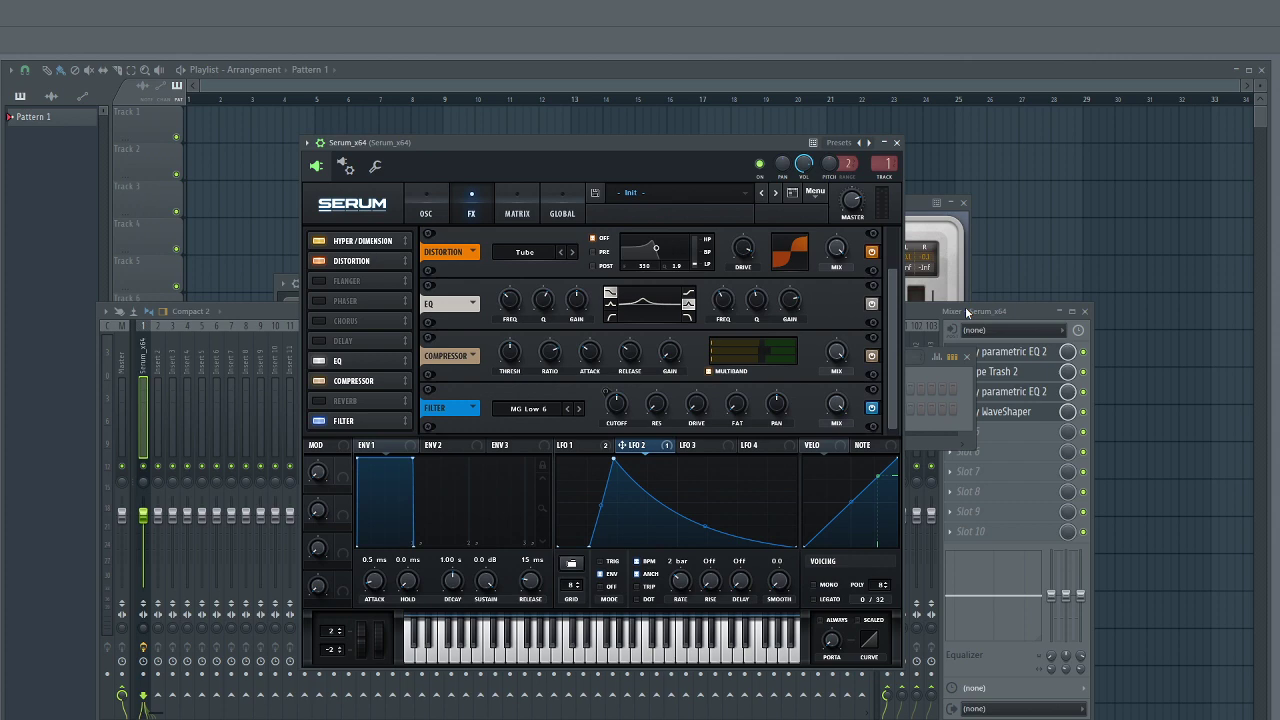
# Load the RX950 plugin into slot 5 of the Serum_x64 mixer insert.
pyautogui.click(951, 391)
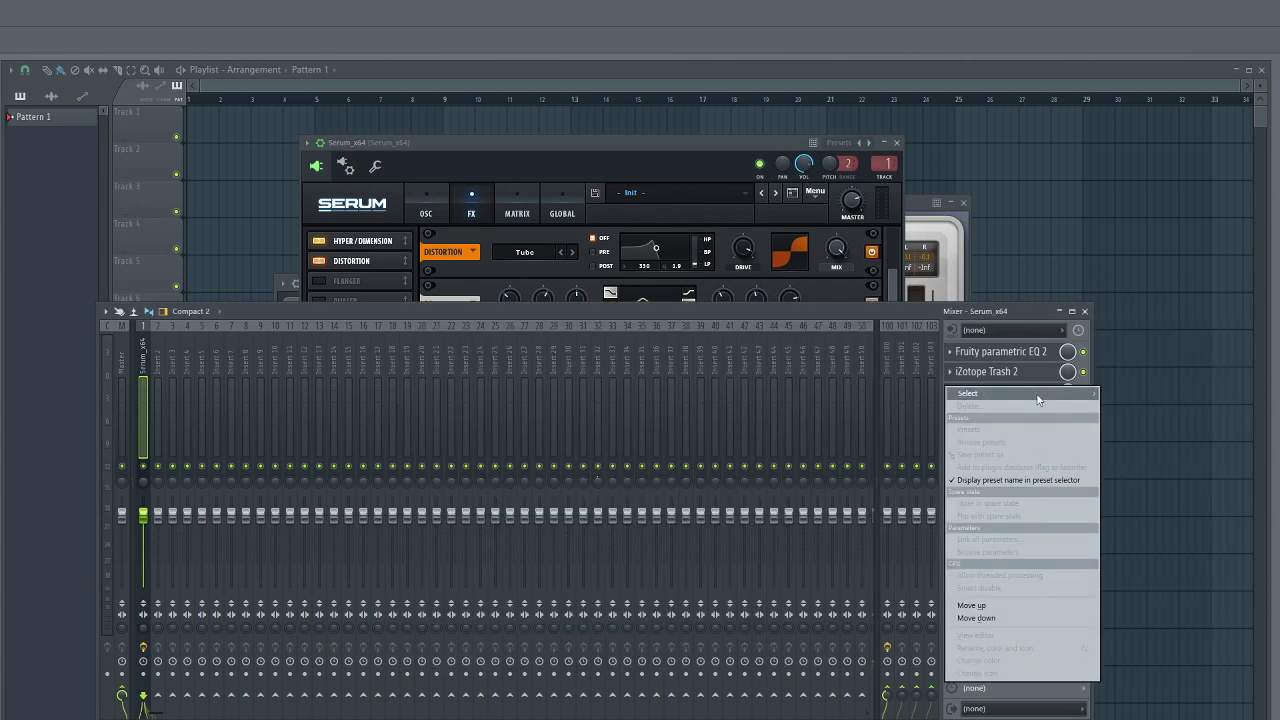
pyautogui.moveTo(1041, 395)
pyautogui.moveTo(1126, 416)
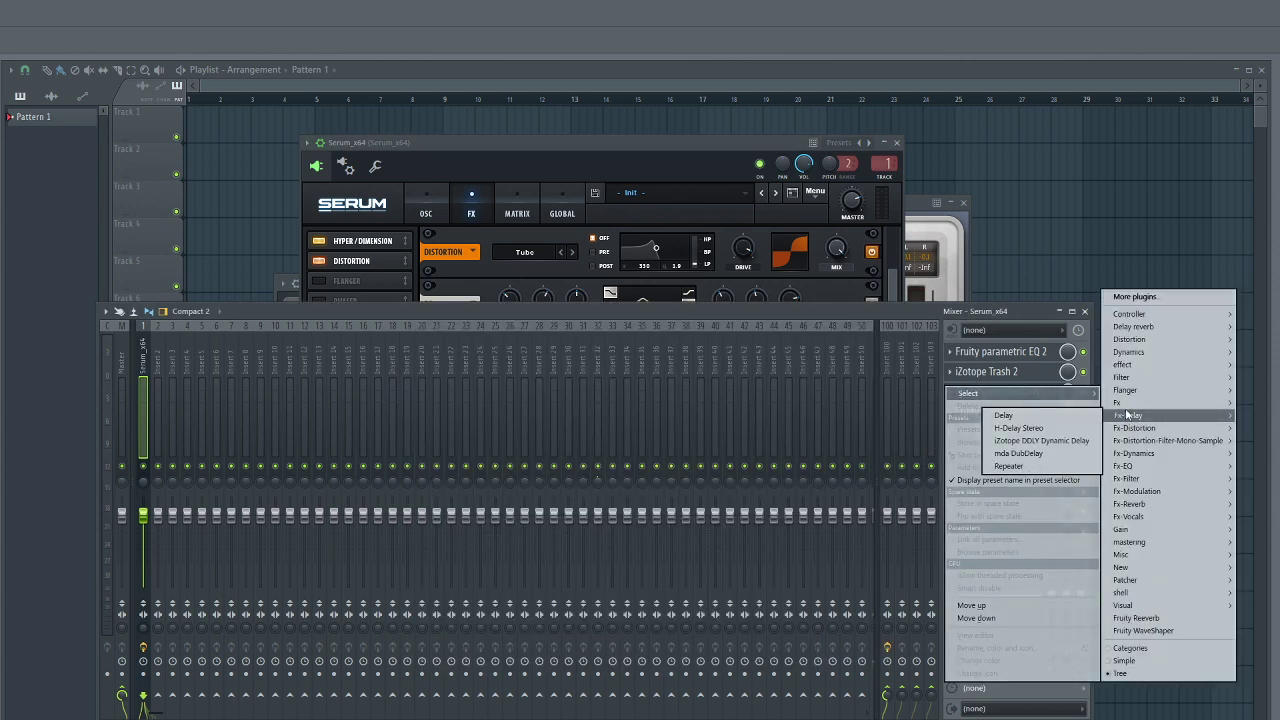
pyautogui.moveTo(1120, 442)
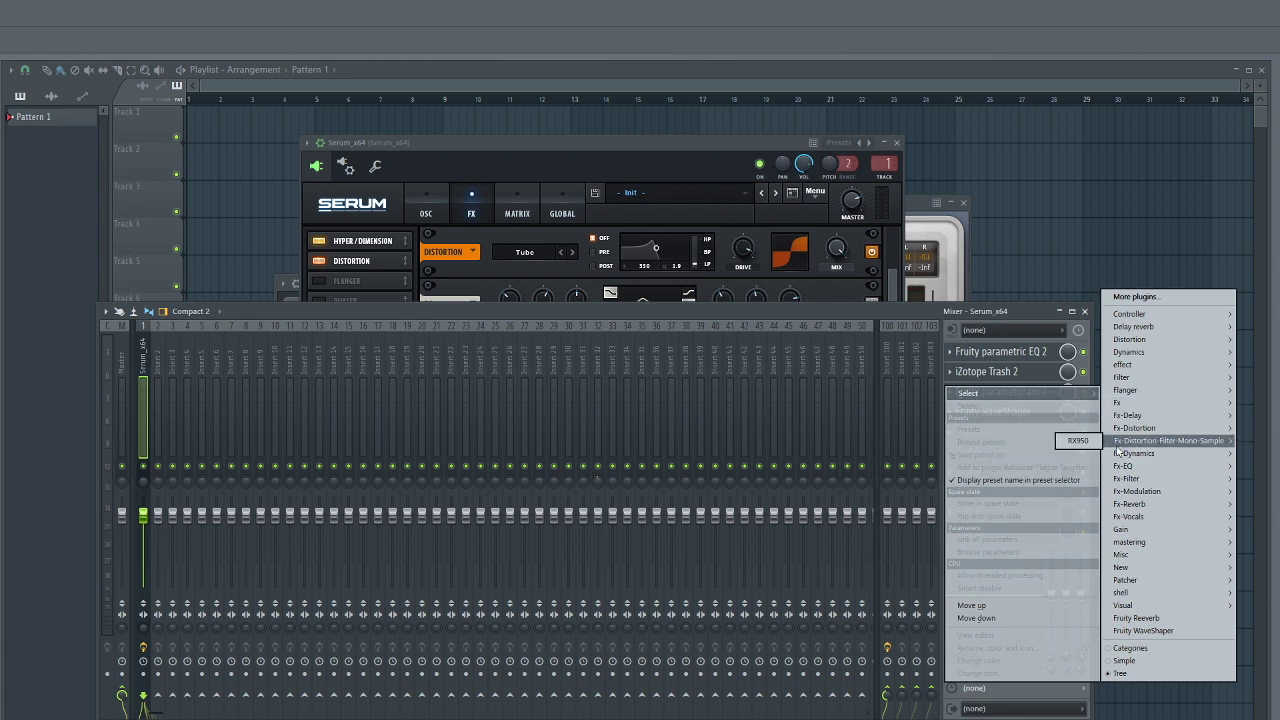
pyautogui.click(1078, 440)
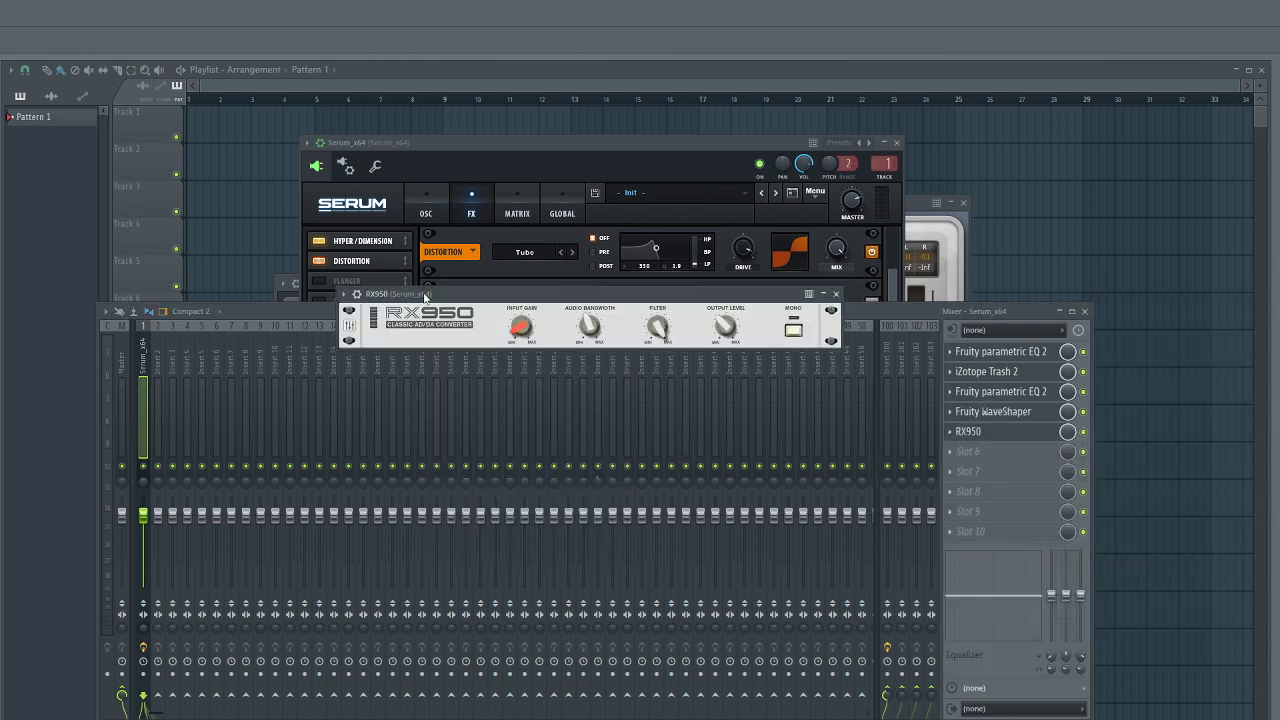
pyautogui.moveTo(424, 298); pyautogui.dragTo(442, 317)
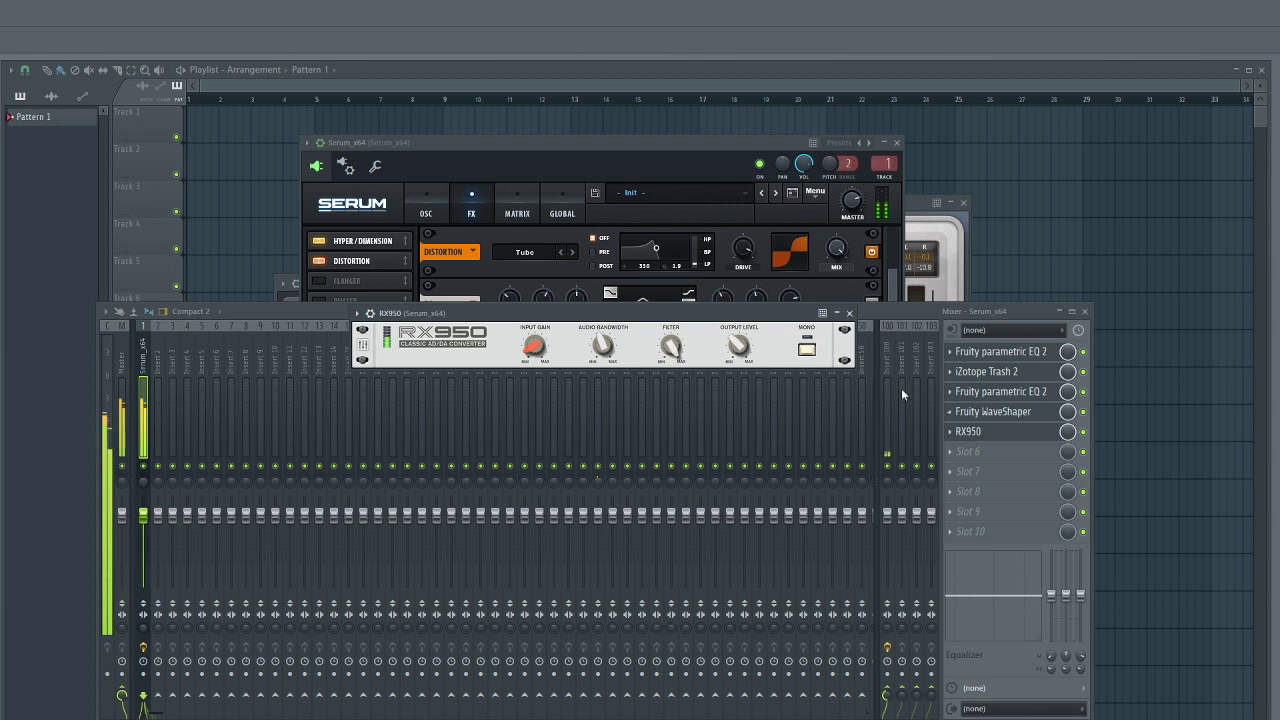
# Try out different audio bandwidth, filter and input gain settings on the RX950.
pyautogui.moveTo(614, 365)
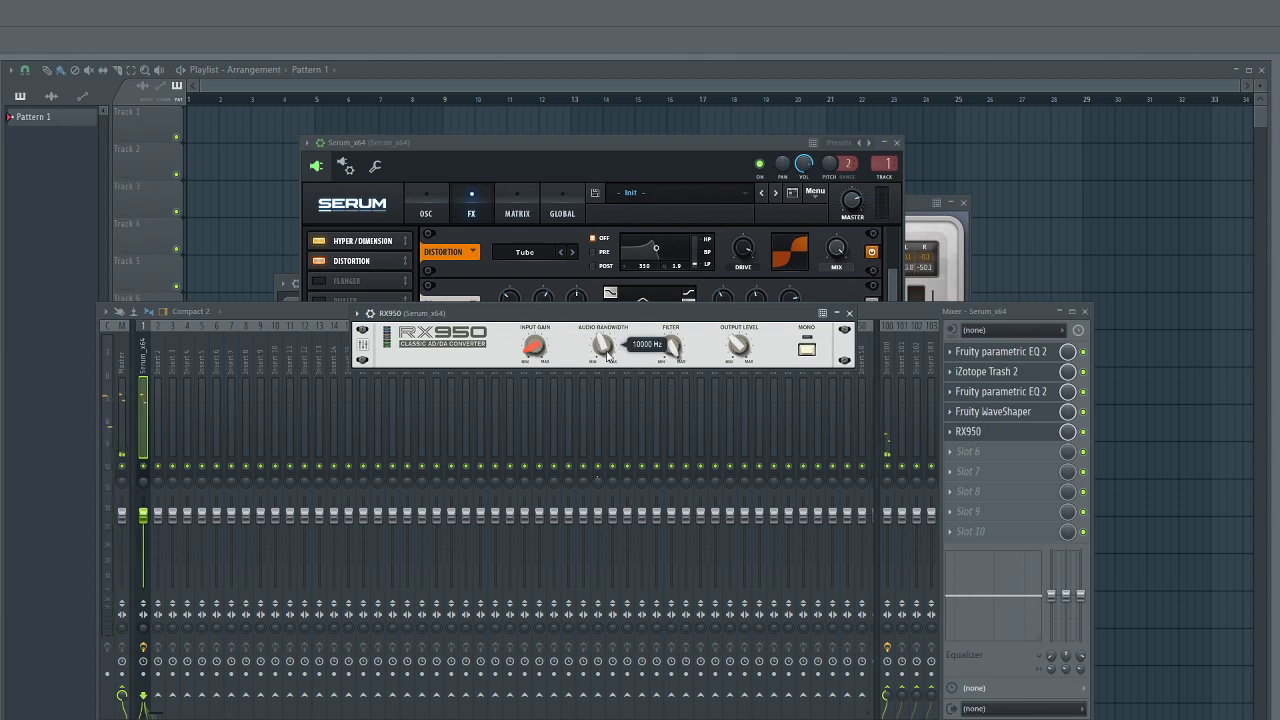
pyautogui.moveTo(600, 353); pyautogui.dragTo(589, 395)
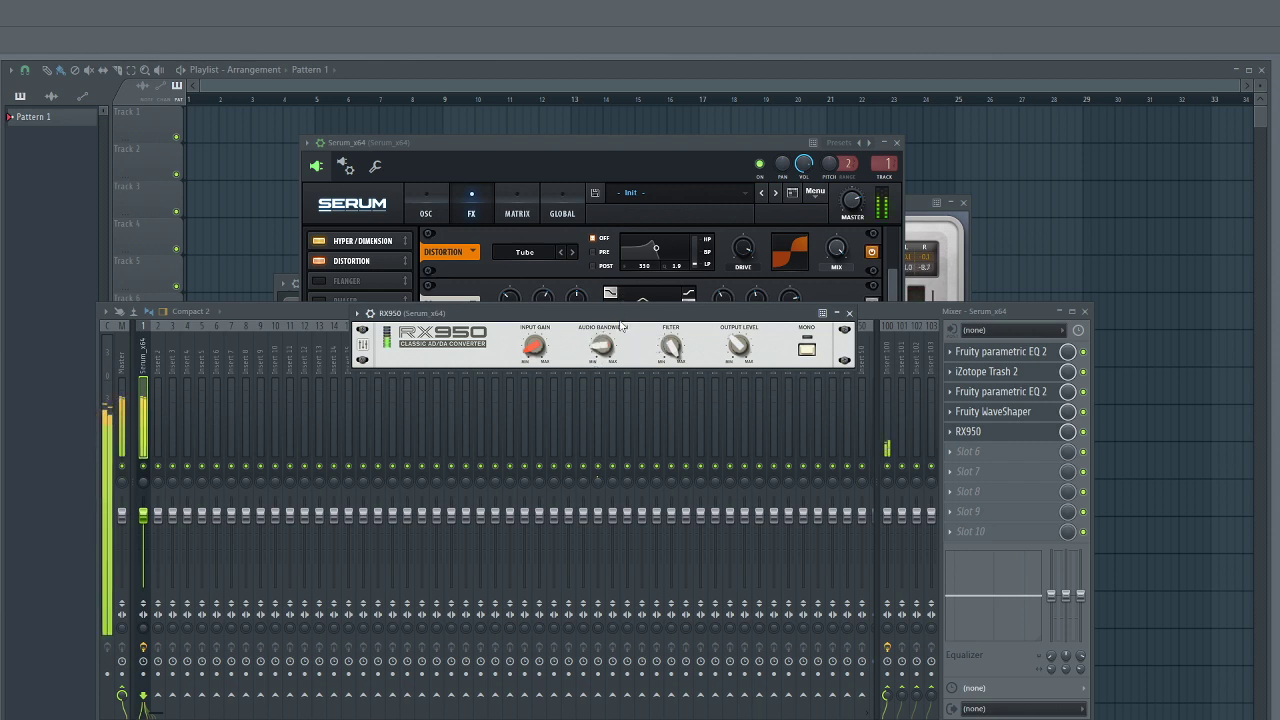
pyautogui.moveTo(603, 345)
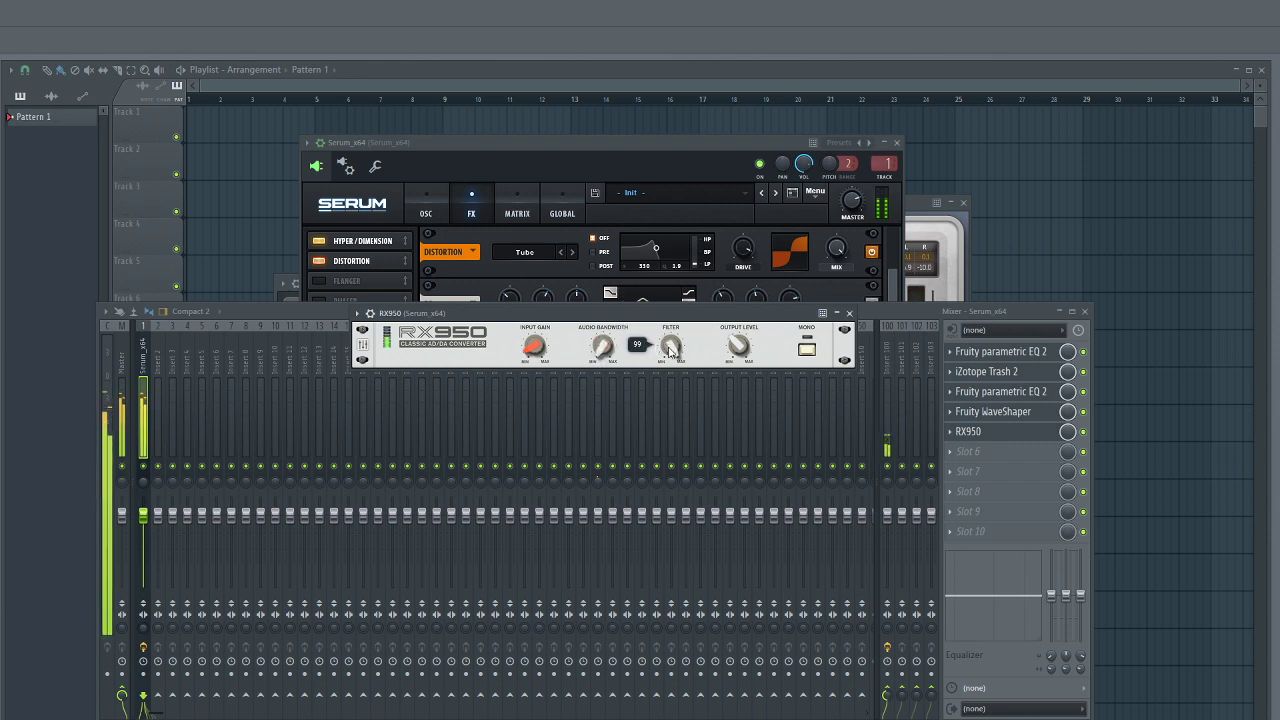
pyautogui.moveTo(536, 351); pyautogui.dragTo(544, 331)
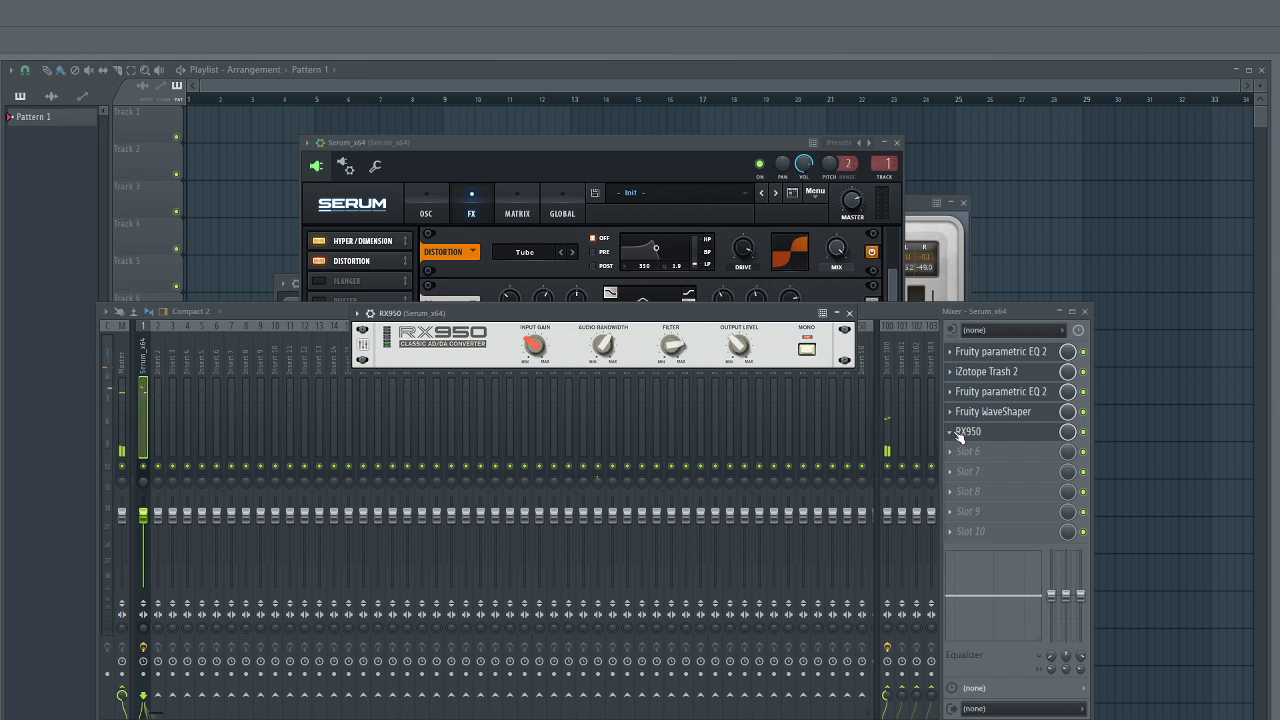
# Delete the RX950 from the Serum_x64 mixer insert.
pyautogui.rightClick(965, 431)
pyautogui.click(1010, 467)
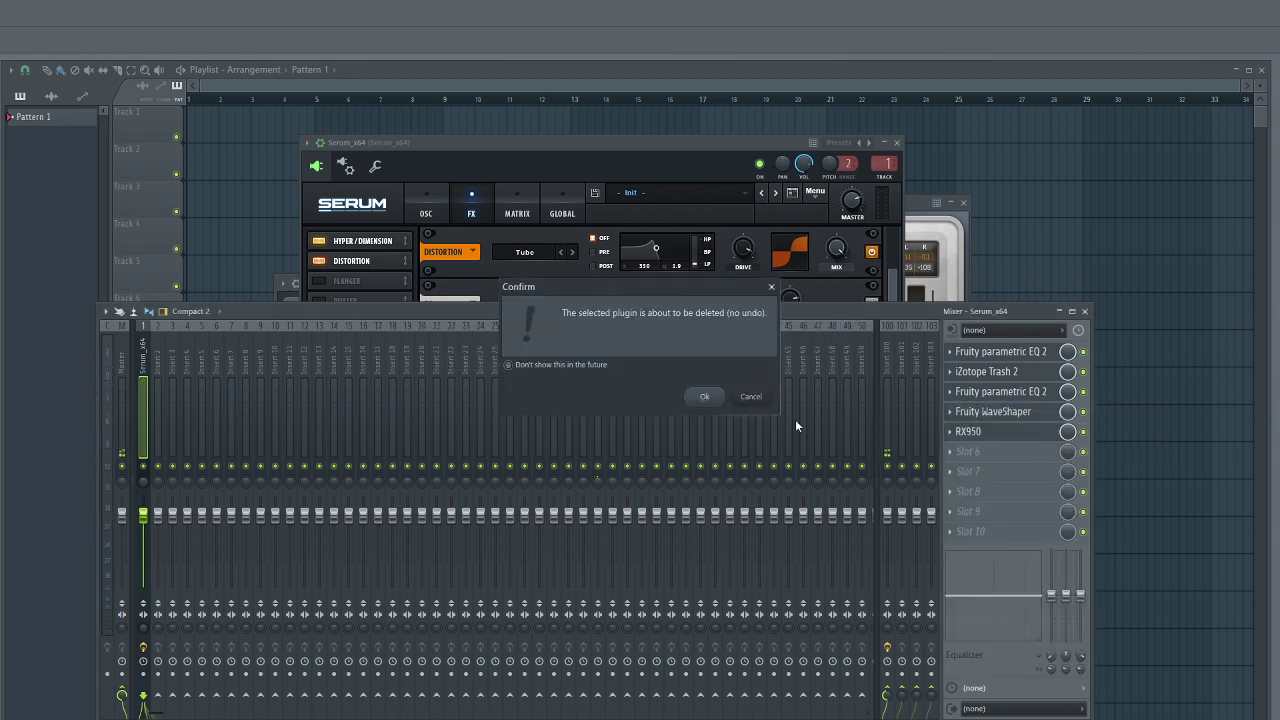
pyautogui.click(704, 396)
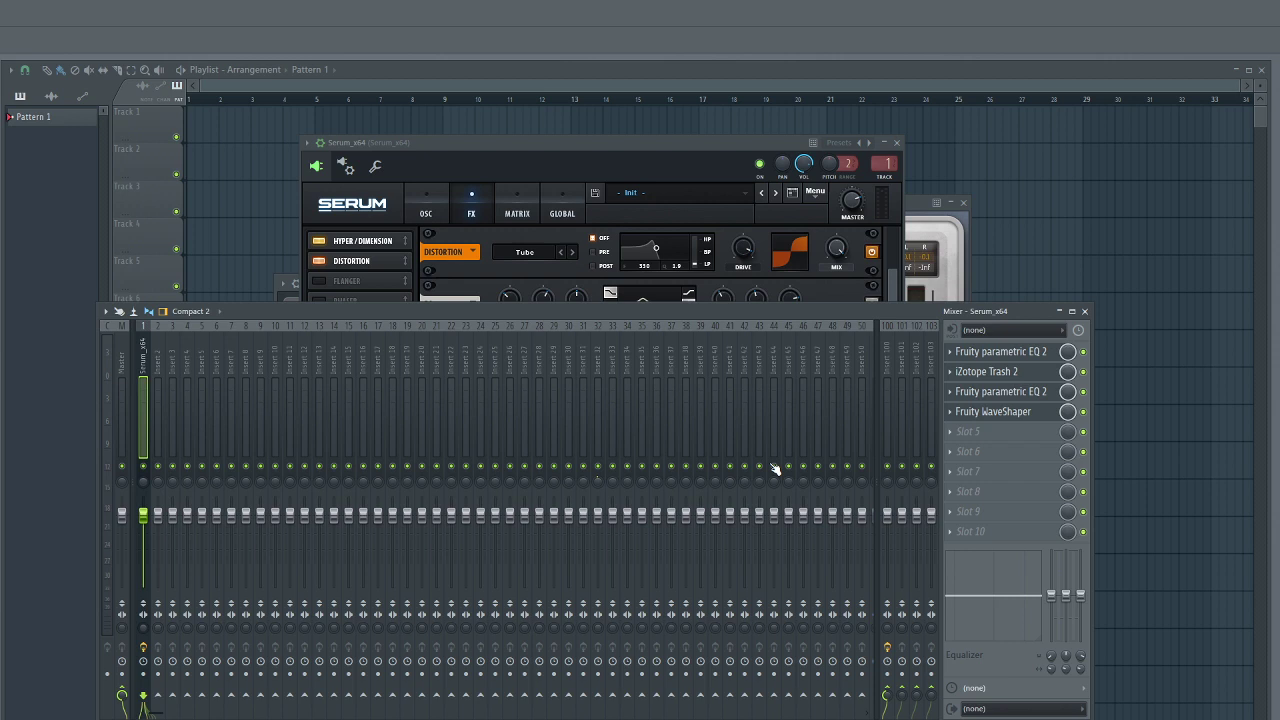
# Return to Serum and show its oscillator settings.
pyautogui.click(600, 146)
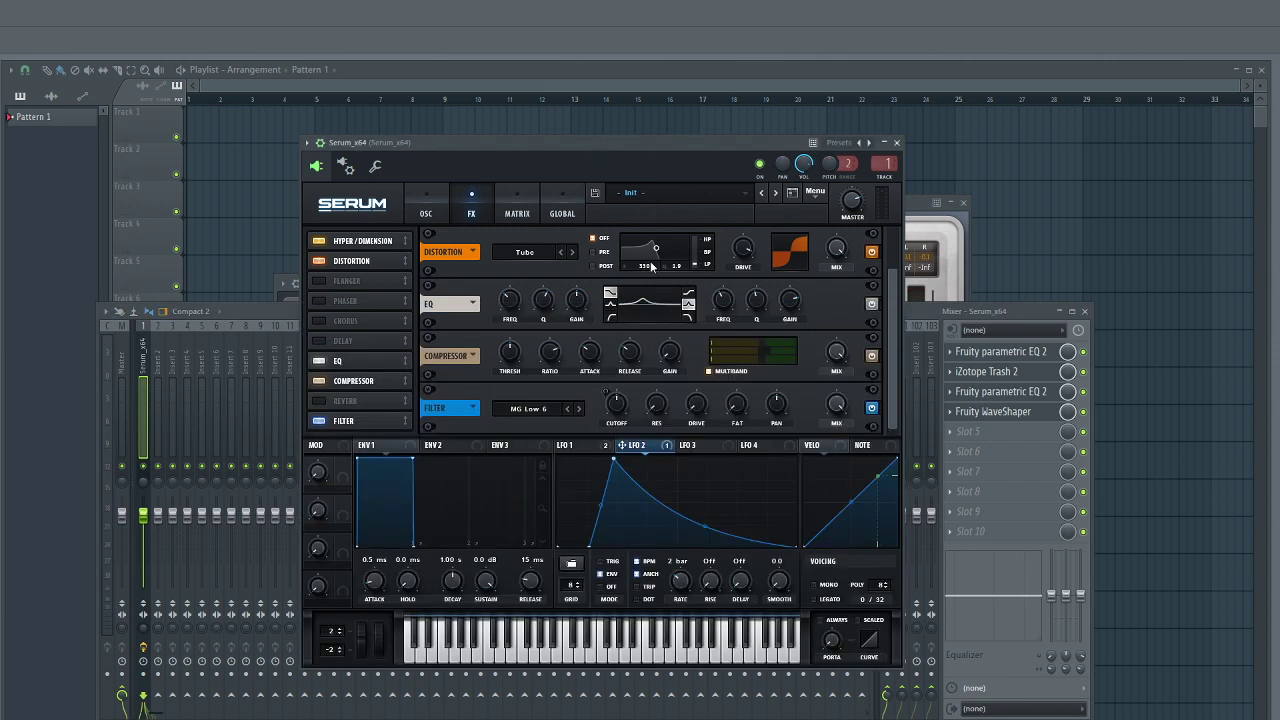
pyautogui.click(423, 210)
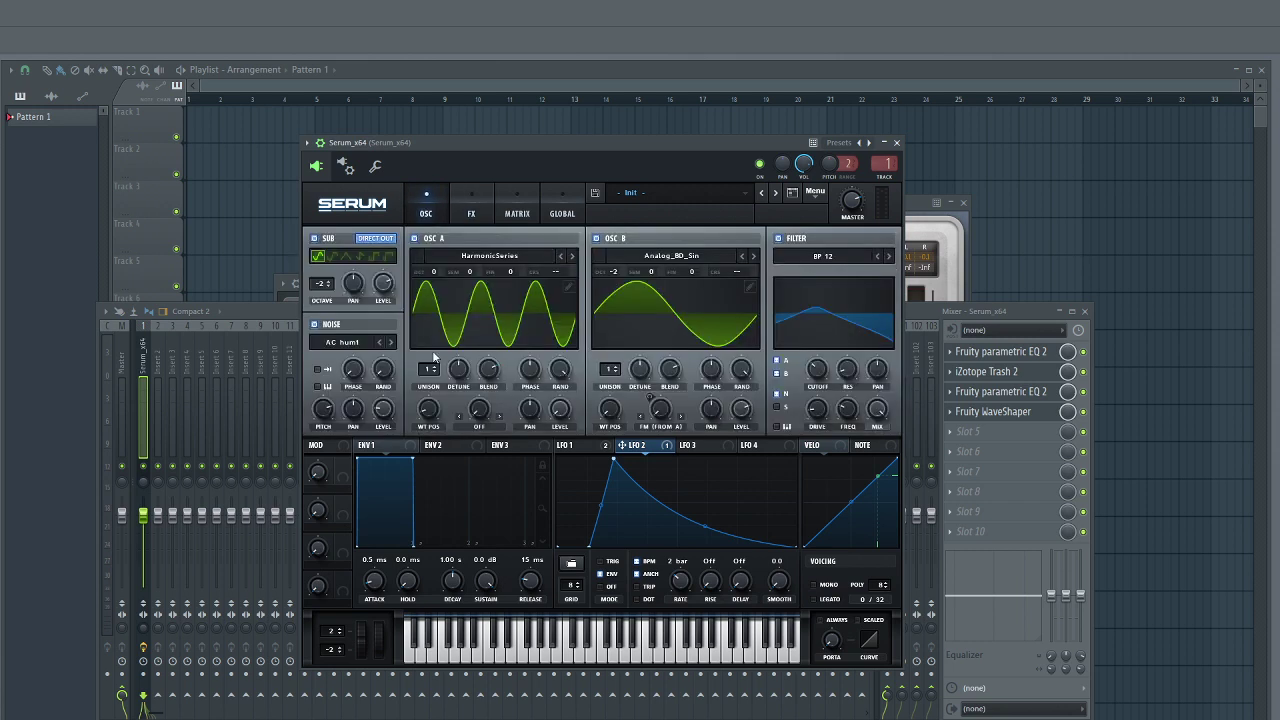